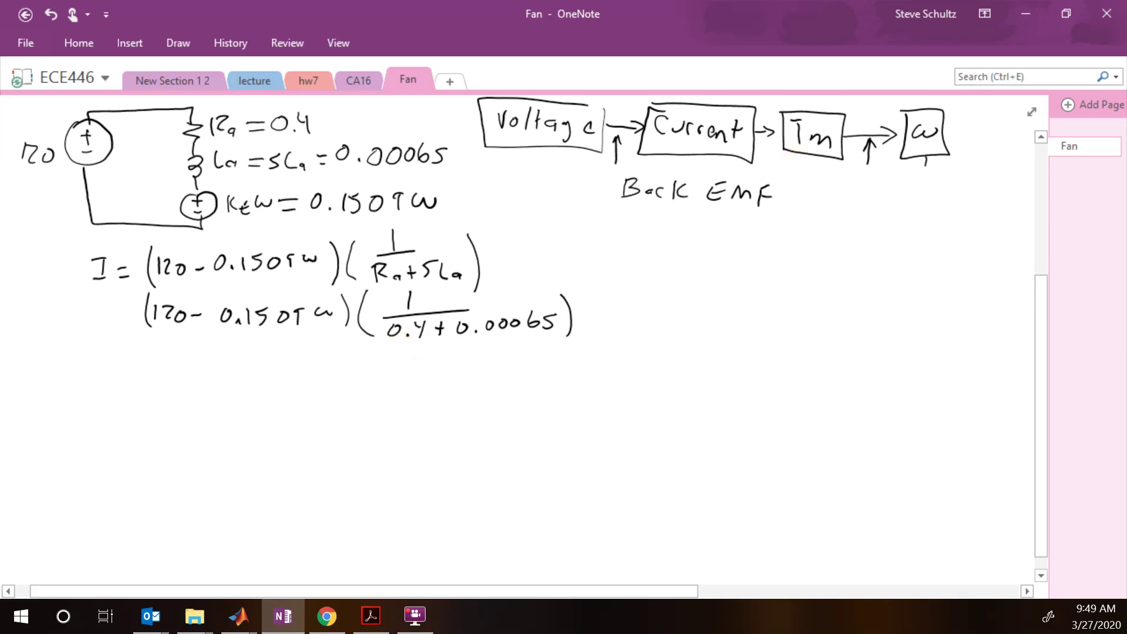
Draw an arrow pointing up at the Tm block and handwrite the equation Tm = K_T I below the current equations
mouse_move(807, 160)
left_mouse_down()
mouse_move(807, 178)
mouse_move(810, 166)
left_mouse_up()
mouse_move(86, 370)
left_mouse_down()
mouse_move(104, 368)
mouse_move(95, 389)
left_mouse_up()
left_click_drag(107, 391, 145, 380)
left_click_drag(135, 389, 167, 401)
mouse_move(179, 370)
left_mouse_down()
mouse_move(179, 399)
mouse_move(199, 384)
left_mouse_up()
mouse_move(186, 384)
left_mouse_down()
mouse_move(187, 398)
mouse_move(231, 374)
mouse_move(221, 394)
left_mouse_up()
left_click_drag(213, 395, 230, 393)
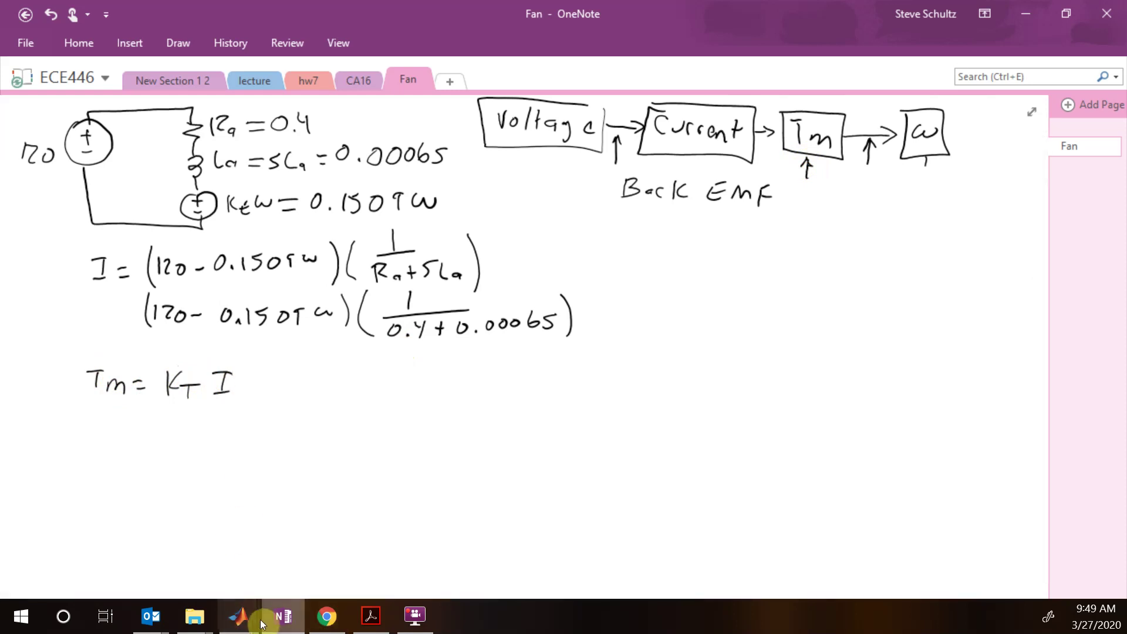
Switch to the Simulink model and add a Gain block with a gain of 0.15 beside the 1/(R+sL) transfer function
left_click(239, 619)
left_click(352, 528)
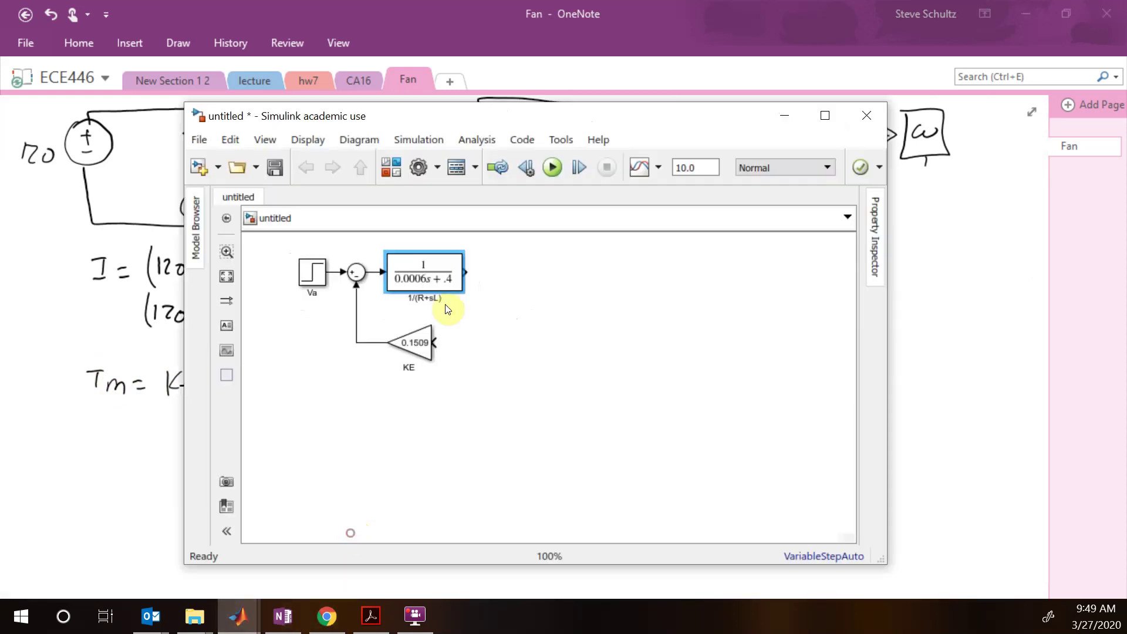
double_click(512, 280)
type("gain")
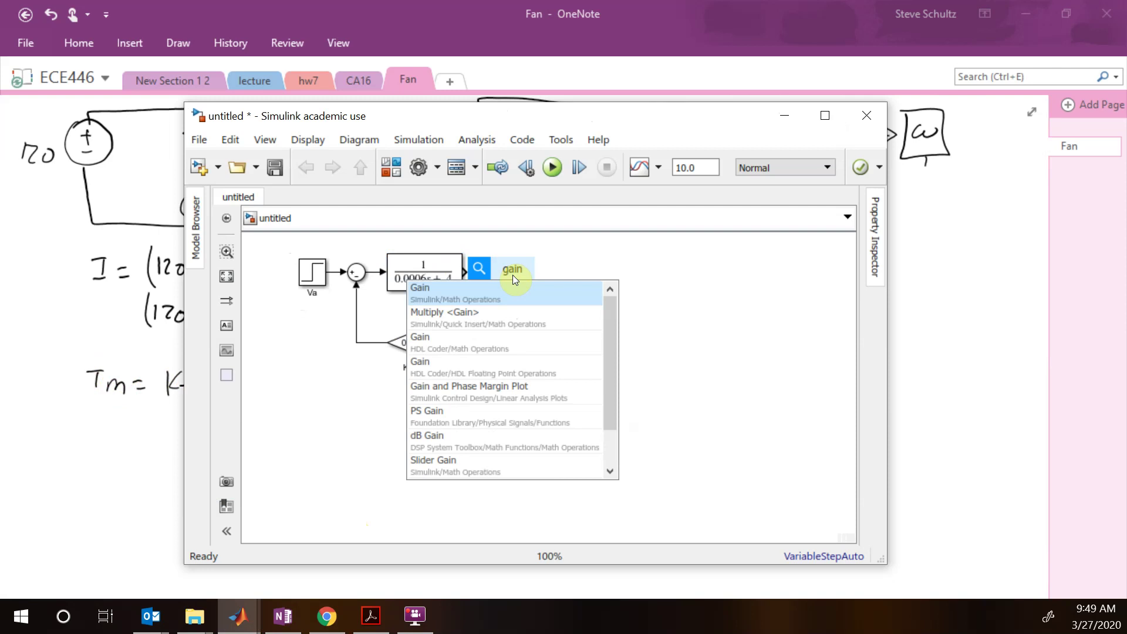
left_click(424, 293)
double_click(508, 276)
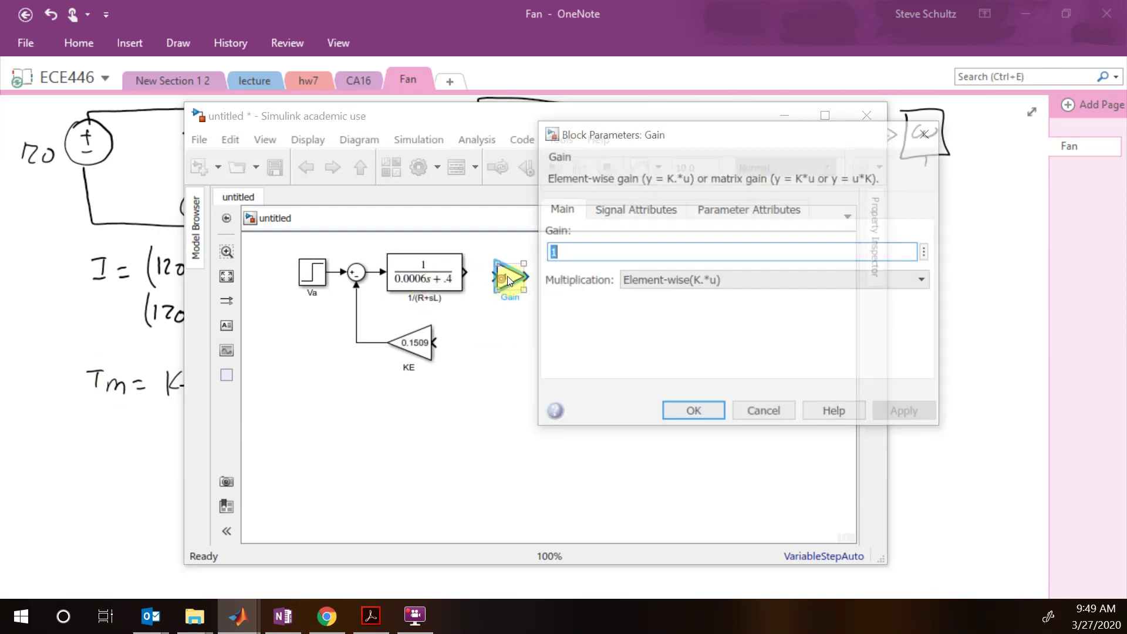
type("0.15")
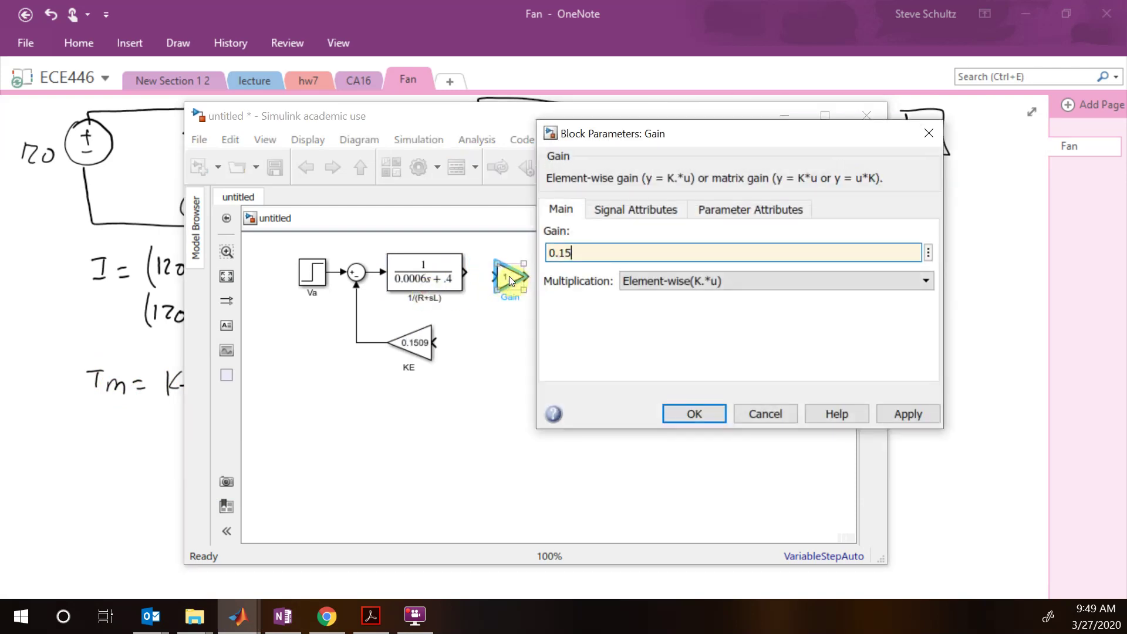
left_click(694, 414)
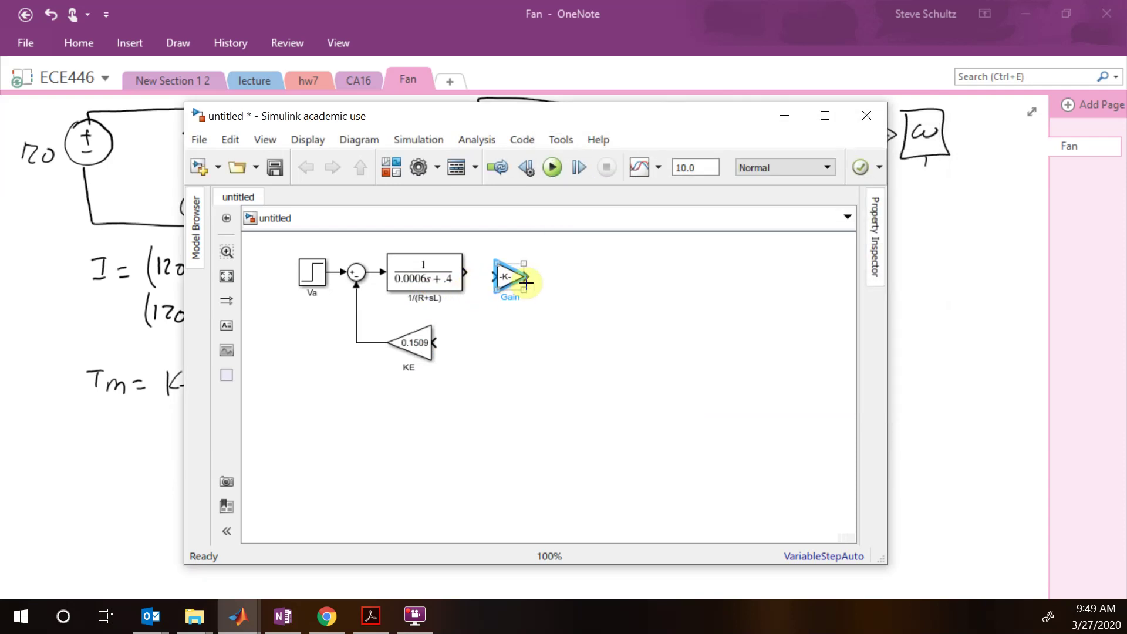
Enlarge the new gain block, connect its input to the 1/(R+sL) output, and rename it KT
left_click_drag(525, 289, 505, 276)
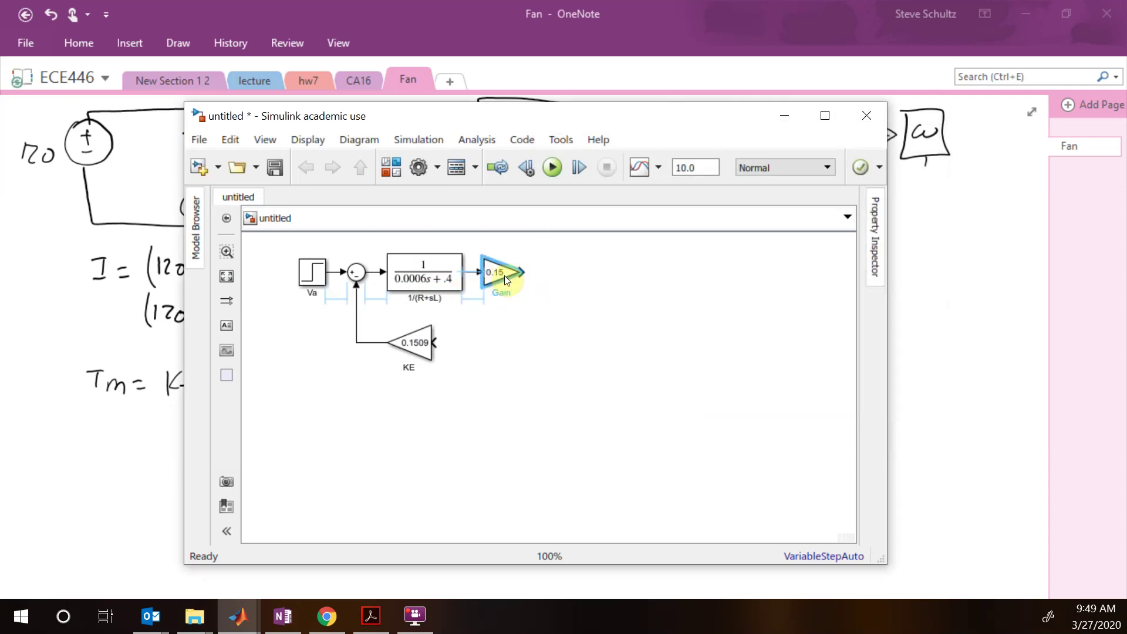
double_click(500, 293)
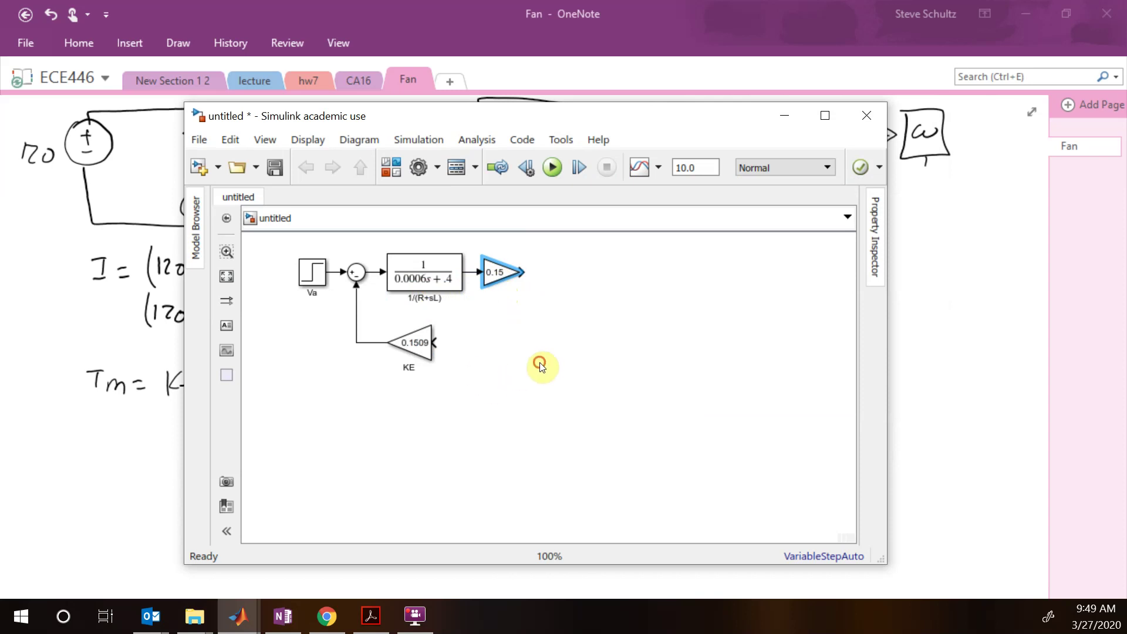
left_click(540, 362)
Switch to the OneNote page and handwrite Tnet = Tm − Tfriction − Tfan below the motor torque equation
left_click(124, 480)
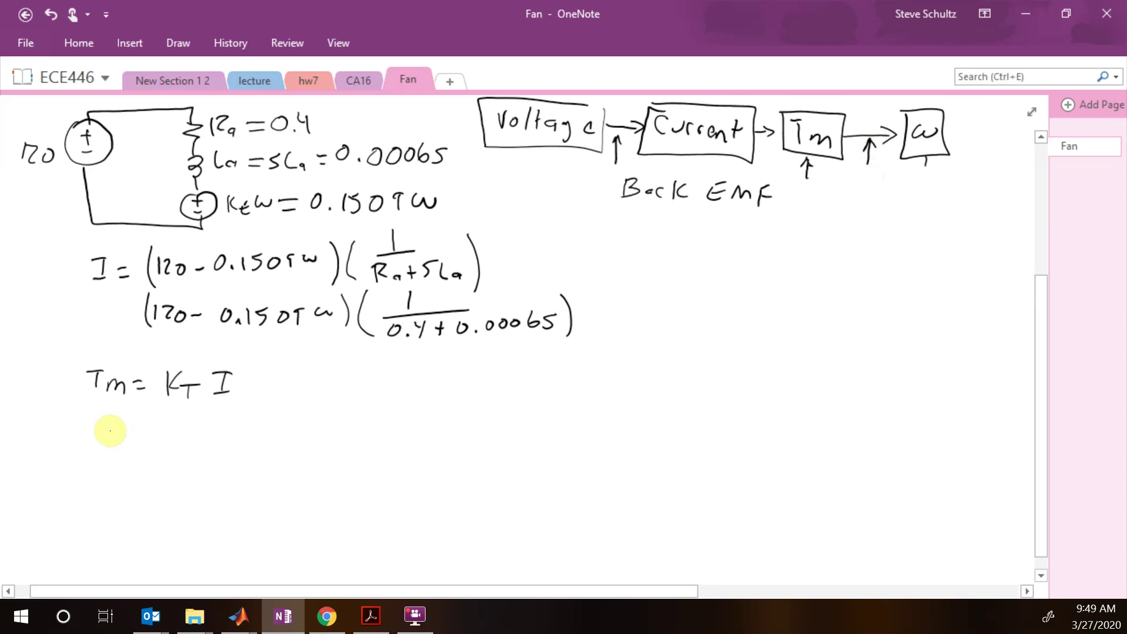
mouse_move(101, 432)
left_mouse_down()
mouse_move(182, 434)
mouse_move(187, 423)
mouse_move(214, 434)
mouse_move(265, 418)
mouse_move(261, 442)
mouse_move(309, 420)
mouse_move(310, 434)
mouse_move(394, 415)
mouse_move(459, 435)
left_mouse_up()
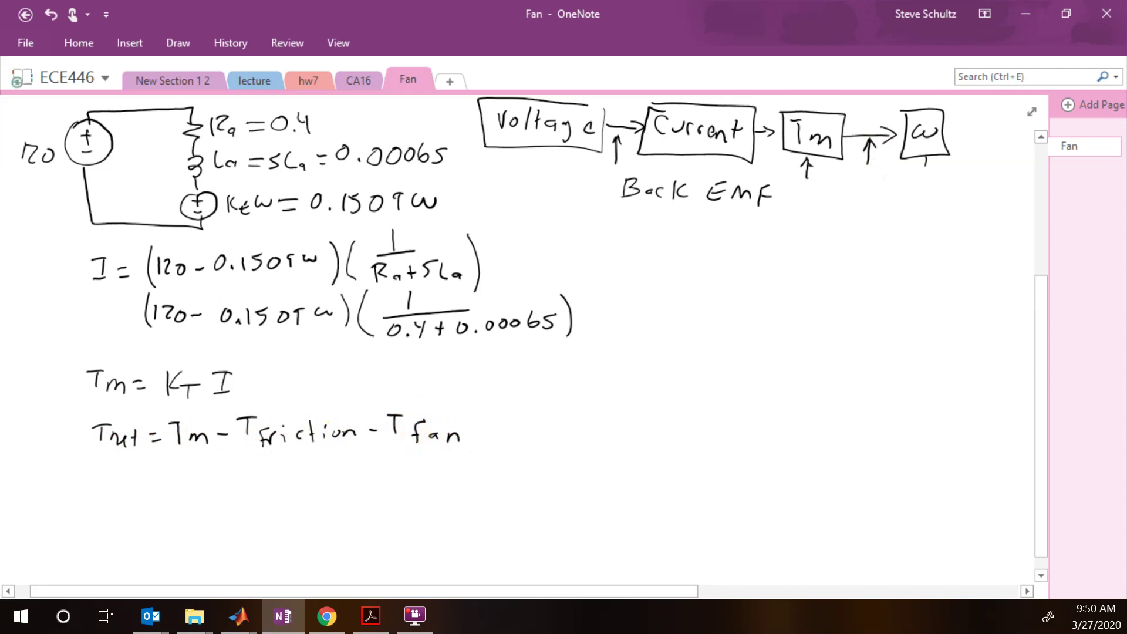
Handwrite = Tm − 0.177 Nm under the net torque equation, taking the friction torque from the problem statement
mouse_move(151, 471)
left_mouse_down()
mouse_move(176, 468)
mouse_move(205, 487)
left_mouse_up()
left_click_drag(219, 480, 234, 481)
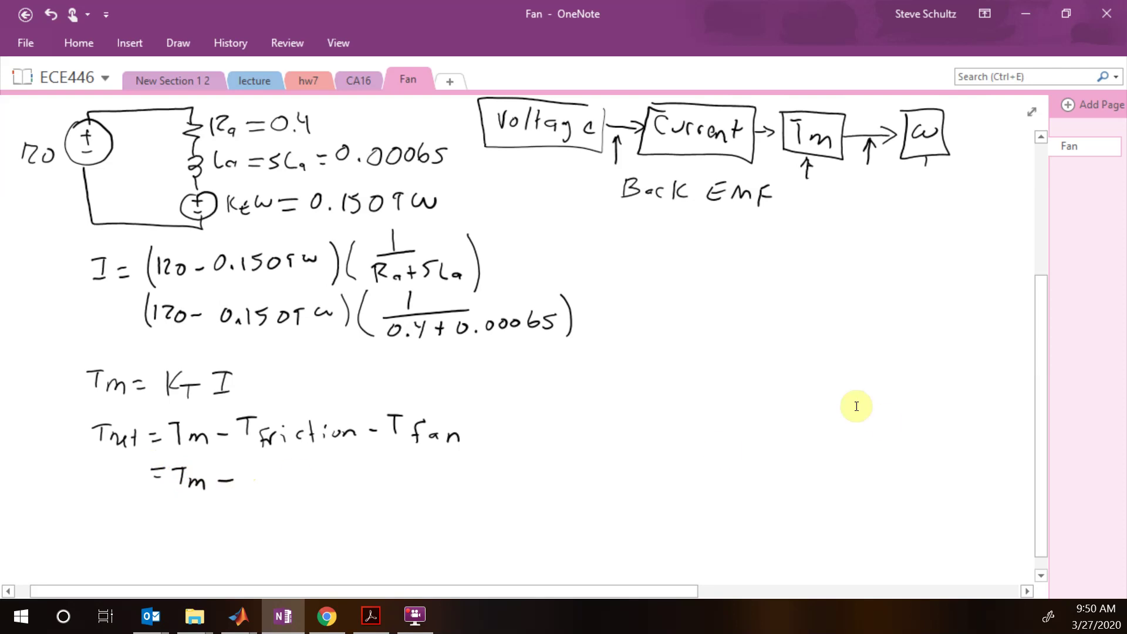
scroll(855, 403, "up", 4)
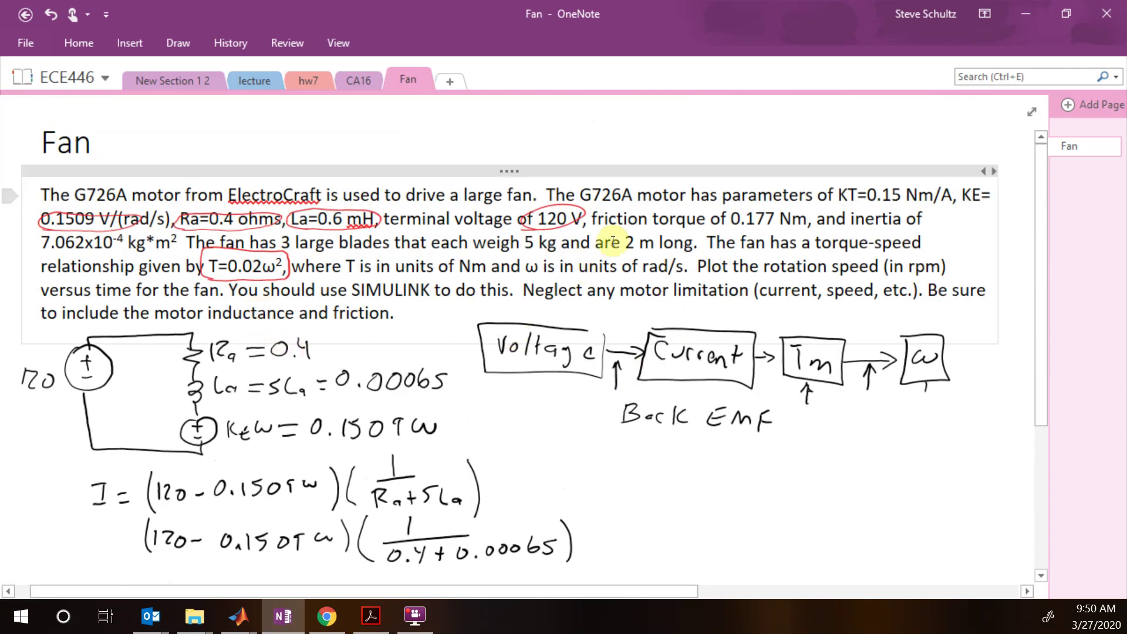
scroll(607, 290, "down", 4)
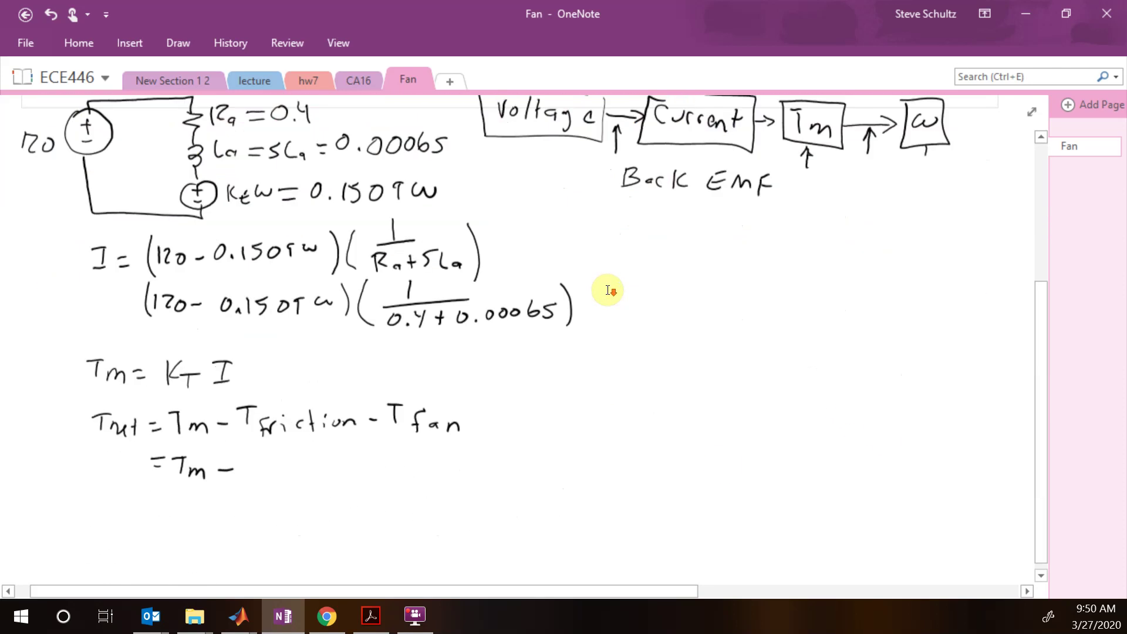
left_click_drag(256, 452, 278, 463)
left_click(268, 463)
mouse_move(294, 449)
left_mouse_down()
mouse_move(303, 465)
mouse_move(330, 450)
mouse_move(351, 466)
left_mouse_up()
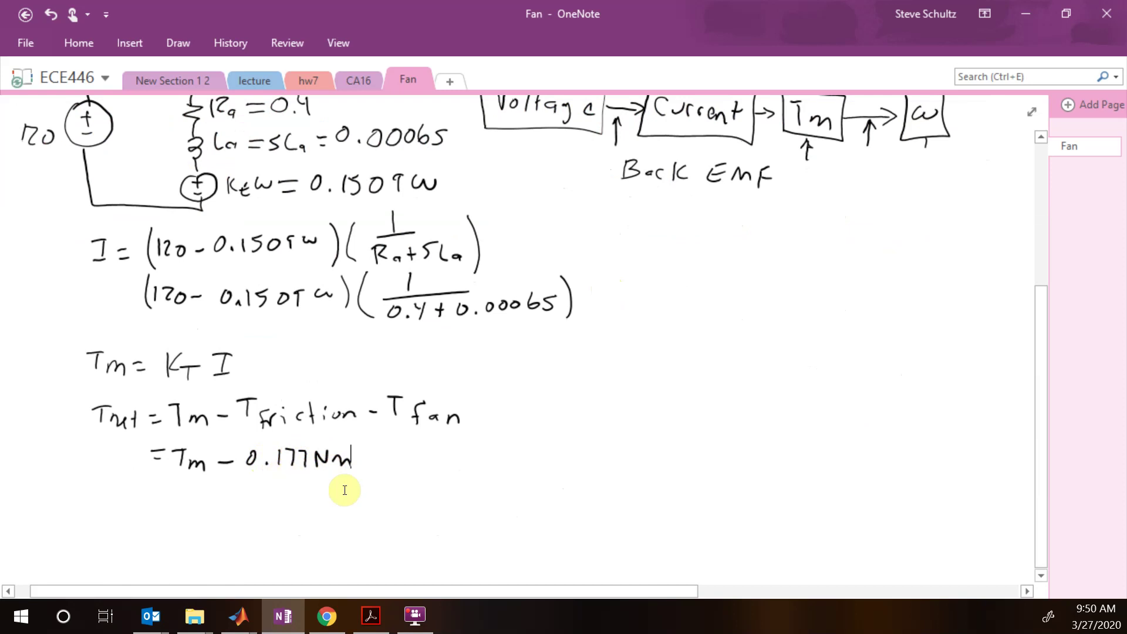
Complete the second net torque line with the fan term − 0.02ω² from the problem statement
scroll(344, 486, "up", 3)
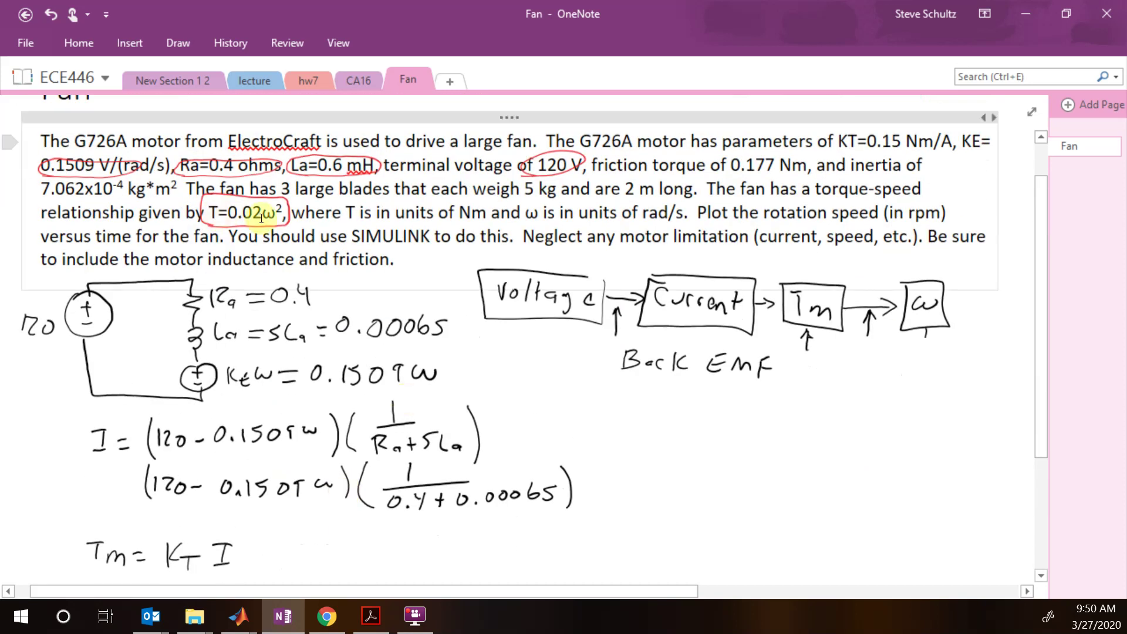
scroll(282, 213, "down", 3)
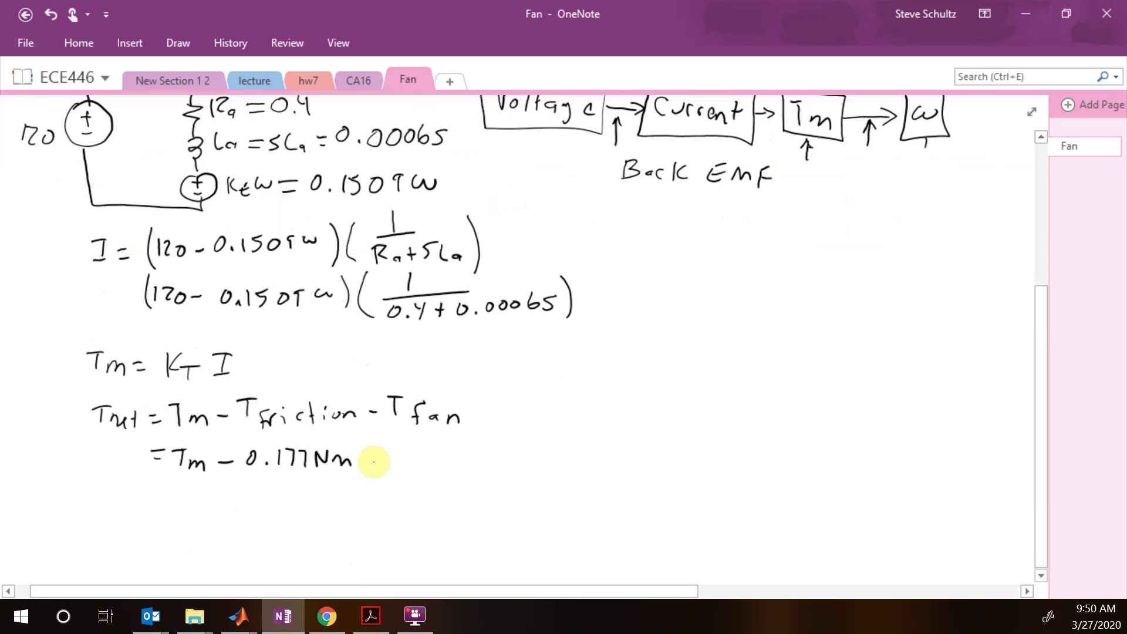
mouse_move(371, 461)
left_mouse_down()
mouse_move(402, 444)
mouse_move(462, 459)
mouse_move(505, 449)
left_mouse_up()
left_click(419, 454)
left_click(473, 447)
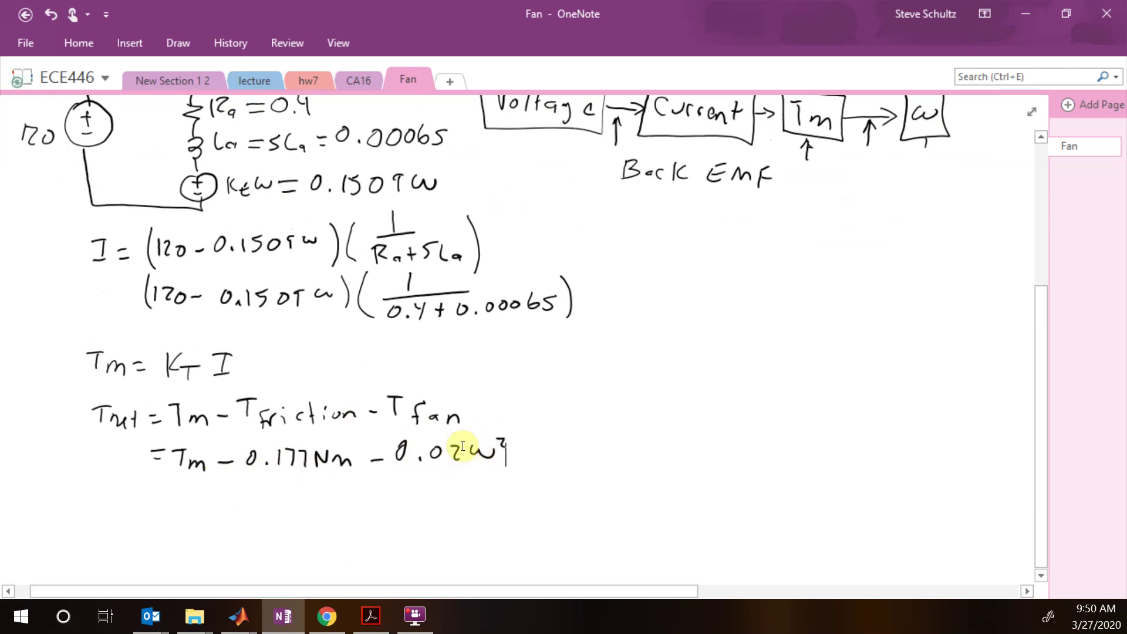
Switch to the Simulink model, add a Sum block after the KT gain, and connect it to the KT output
left_click(238, 616)
left_click(322, 588)
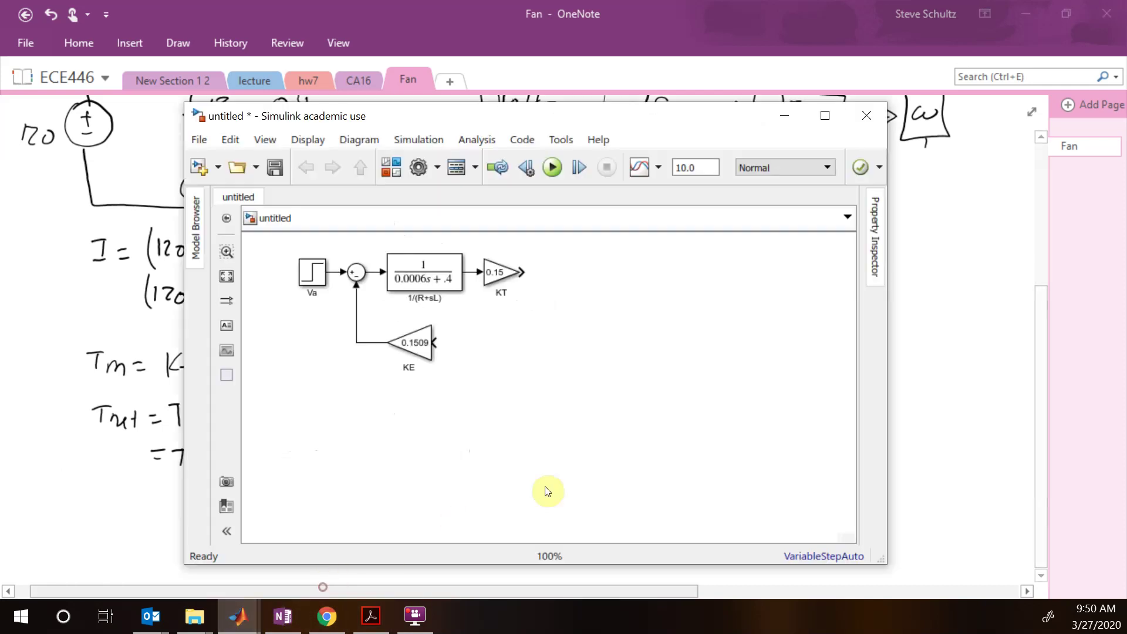
double_click(558, 285)
type("sum")
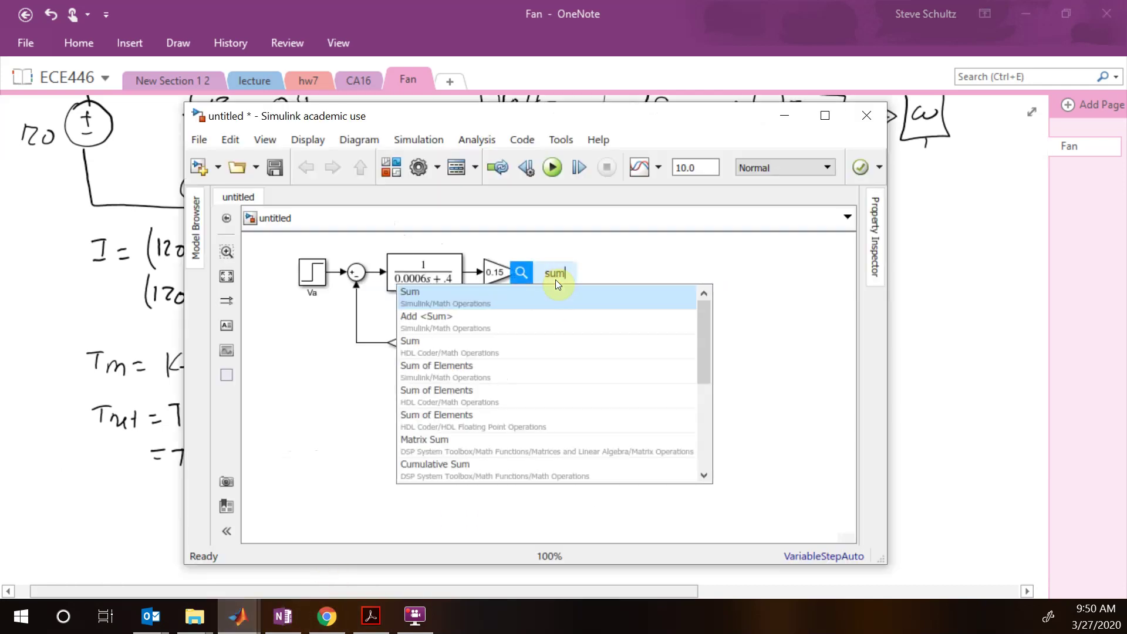
left_click(407, 295)
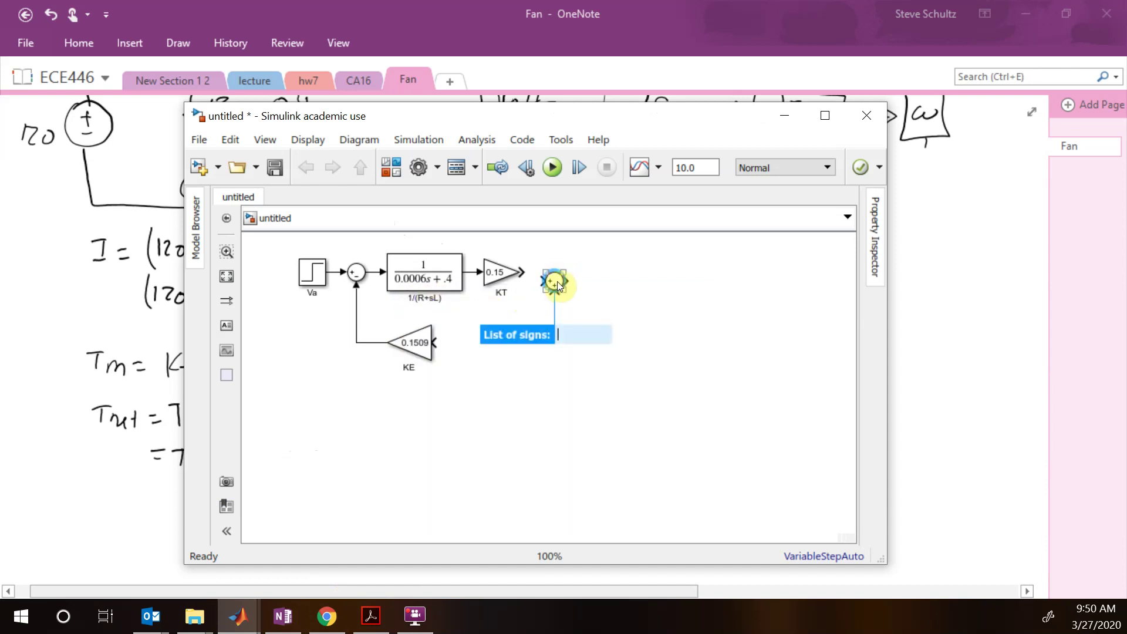
left_click_drag(557, 281, 556, 273)
left_click(560, 311)
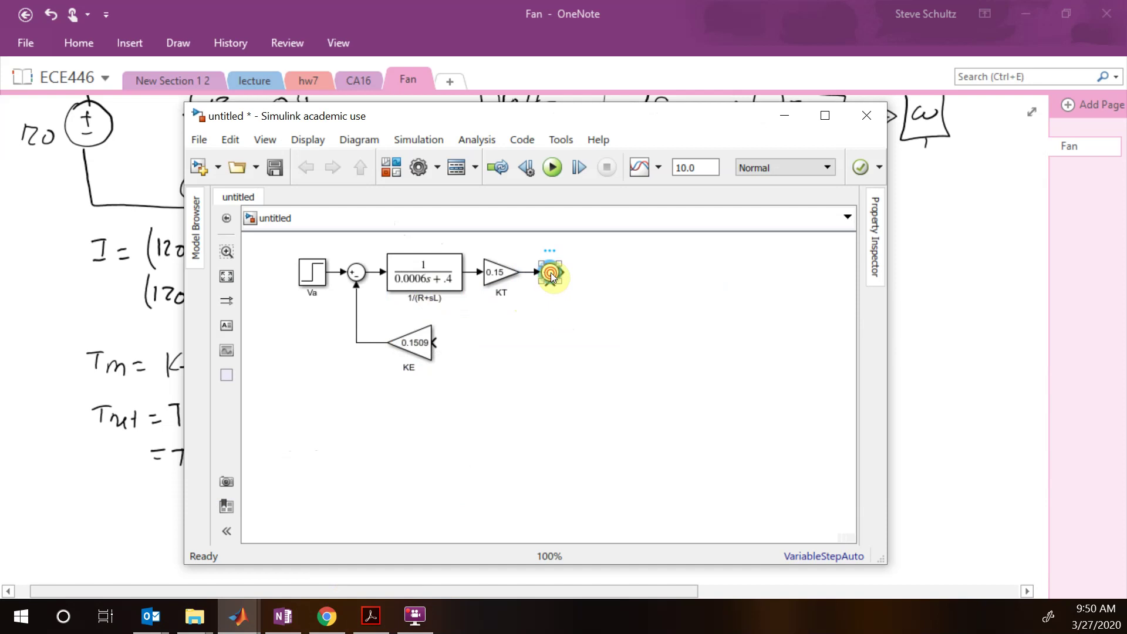
Set the new sum block's list of signs to |+-- and shift the block slightly down from the KT gain
double_click(551, 276)
double_click(625, 291)
left_click(634, 290)
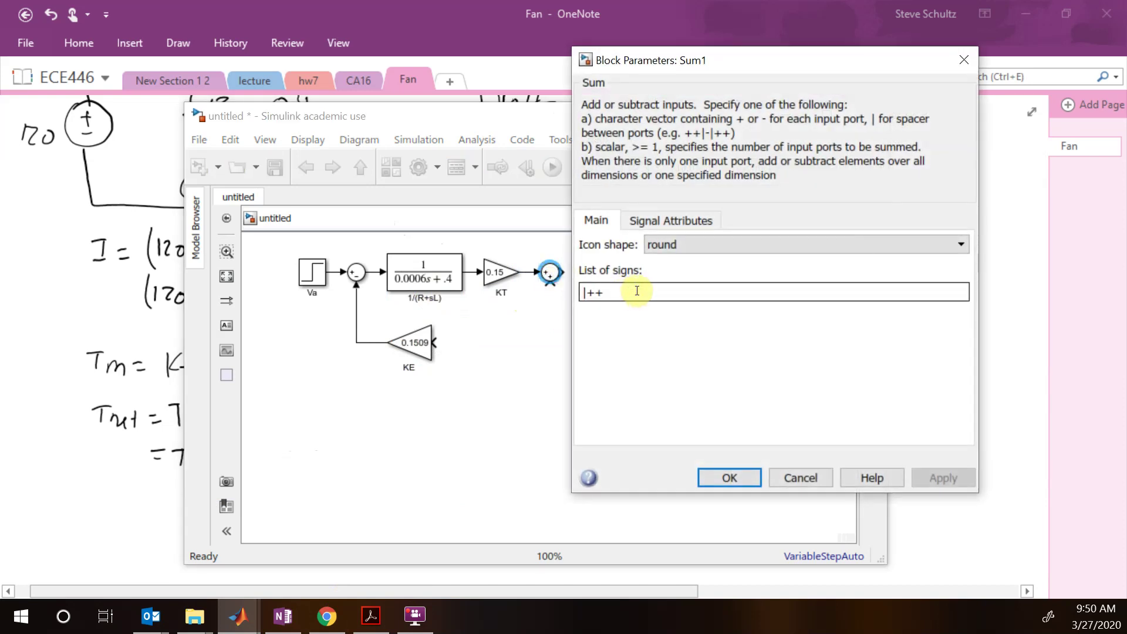
key("BackSpace")
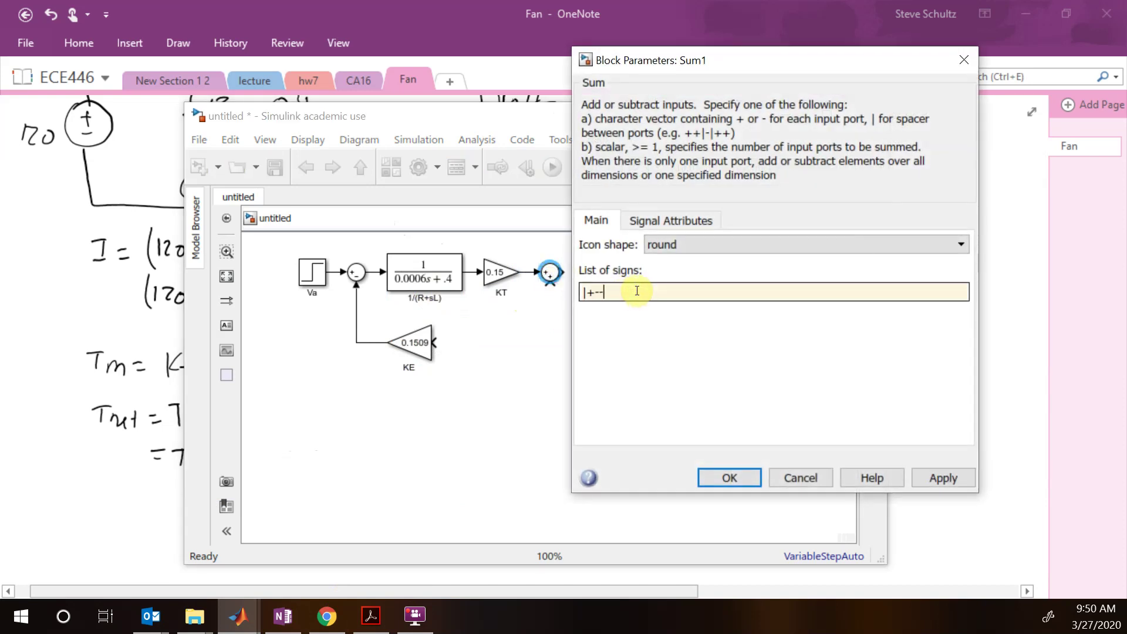
left_click(728, 478)
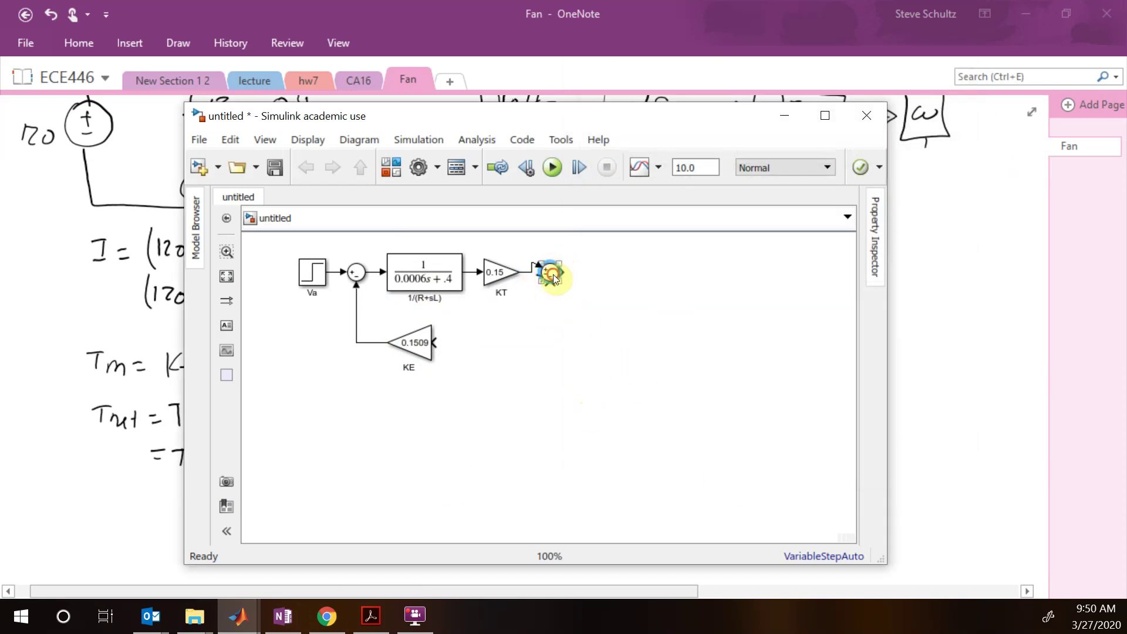
left_click(567, 319)
left_click_drag(553, 273, 555, 286)
Add a Constant block below the new sum, set its value to 0.177, and name it friction
double_click(533, 342)
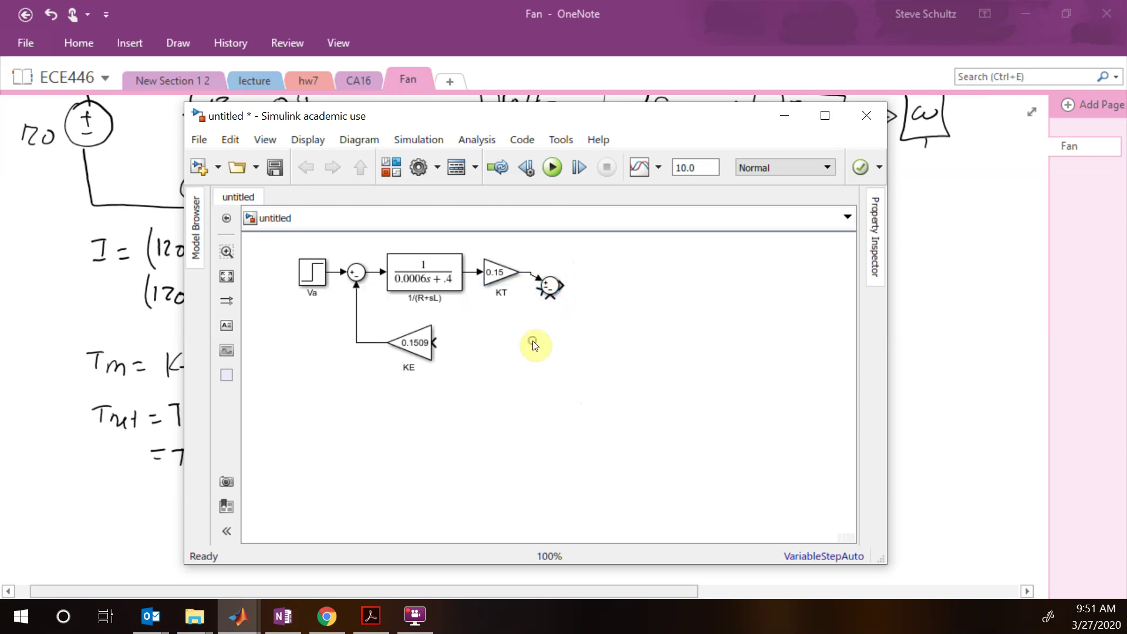
type("con")
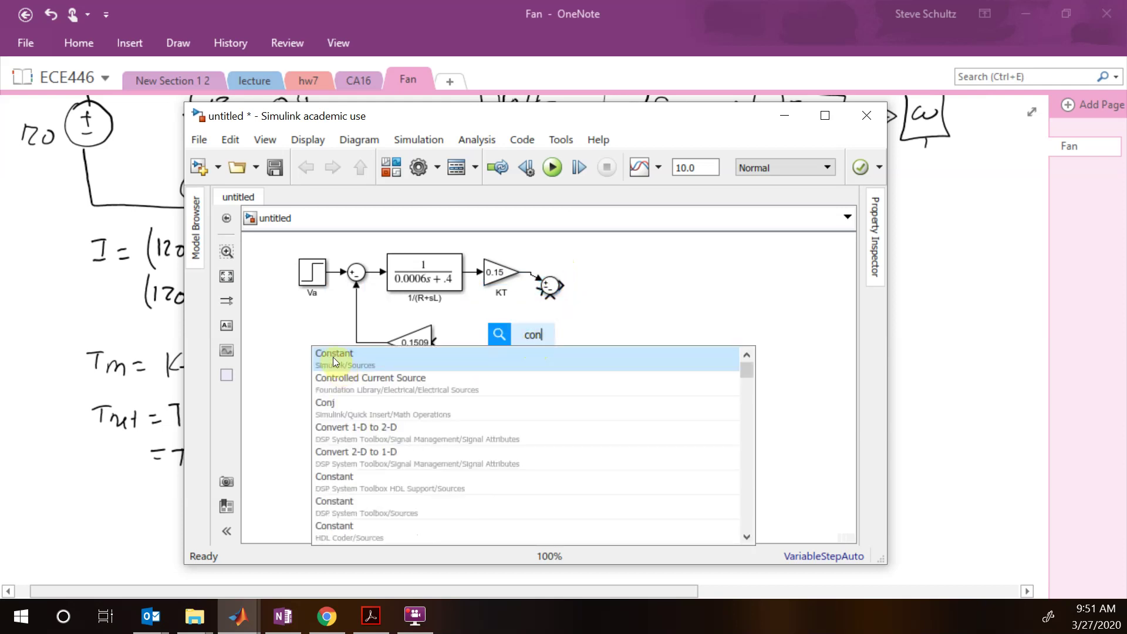
left_click(332, 357)
left_click(538, 350)
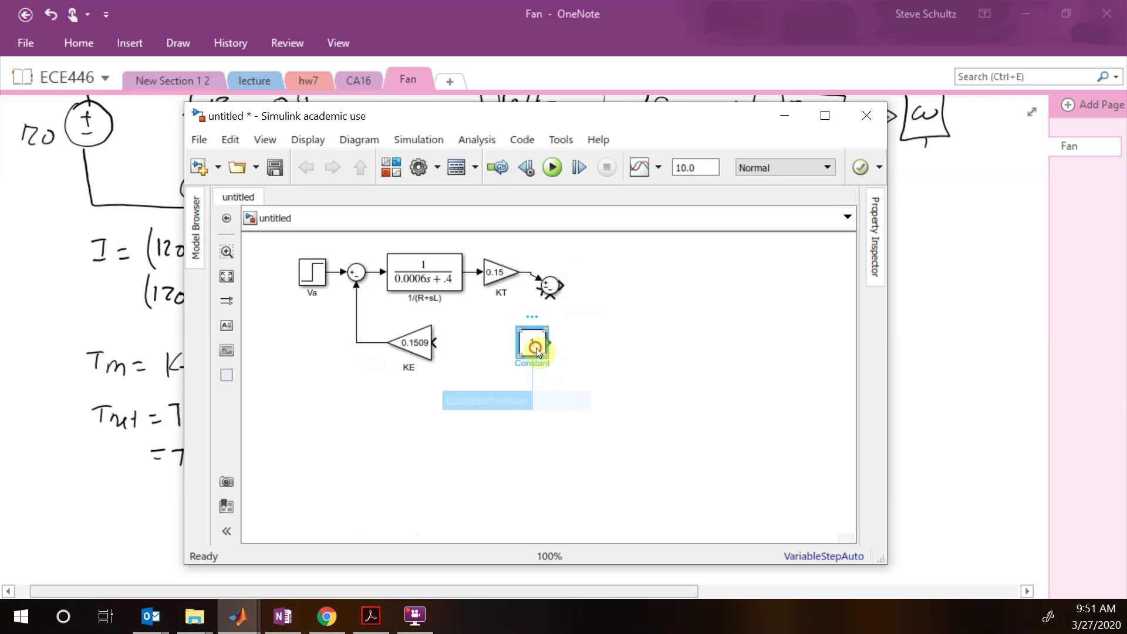
double_click(538, 350)
type("0.177")
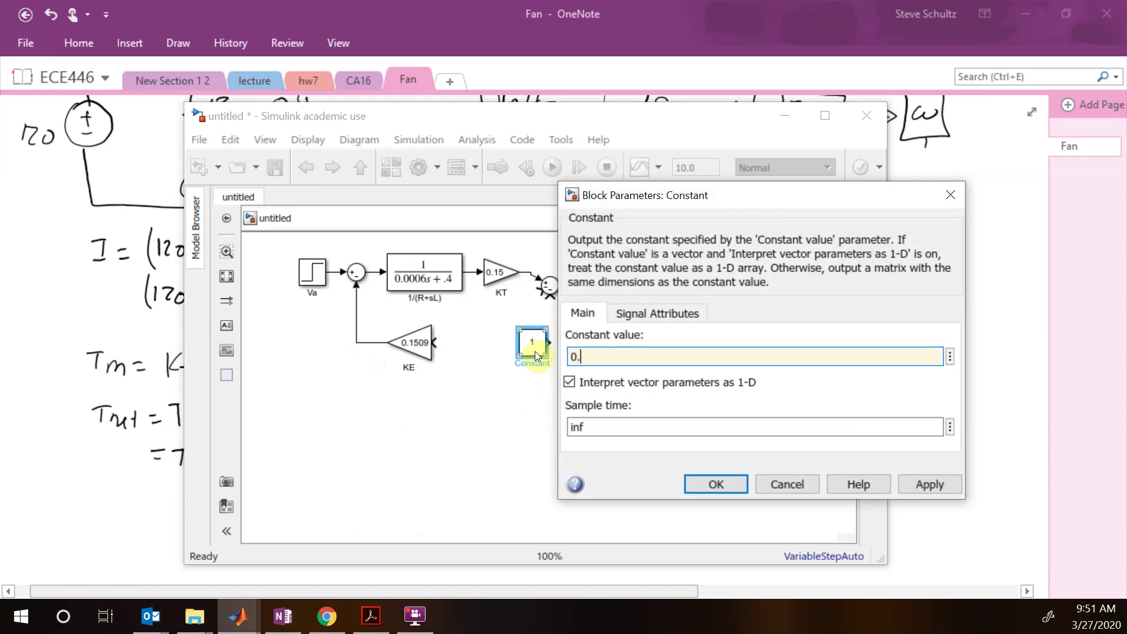
left_click(716, 484)
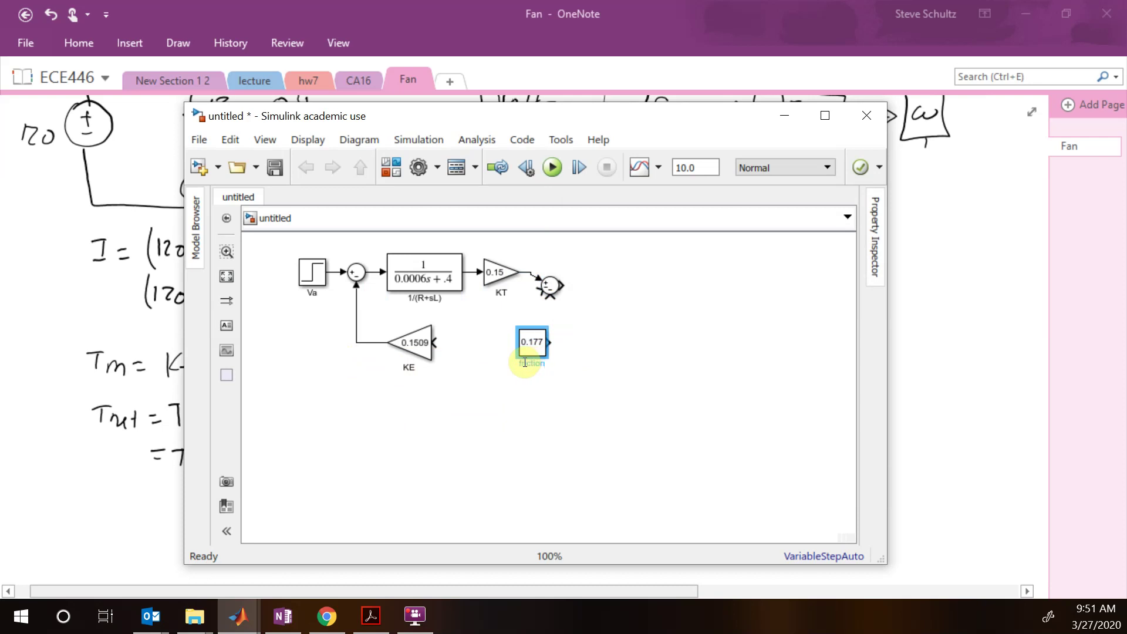
Move the friction constant beneath the KT gain and connect it to the sum block's first minus input
left_click_drag(544, 350, 519, 339)
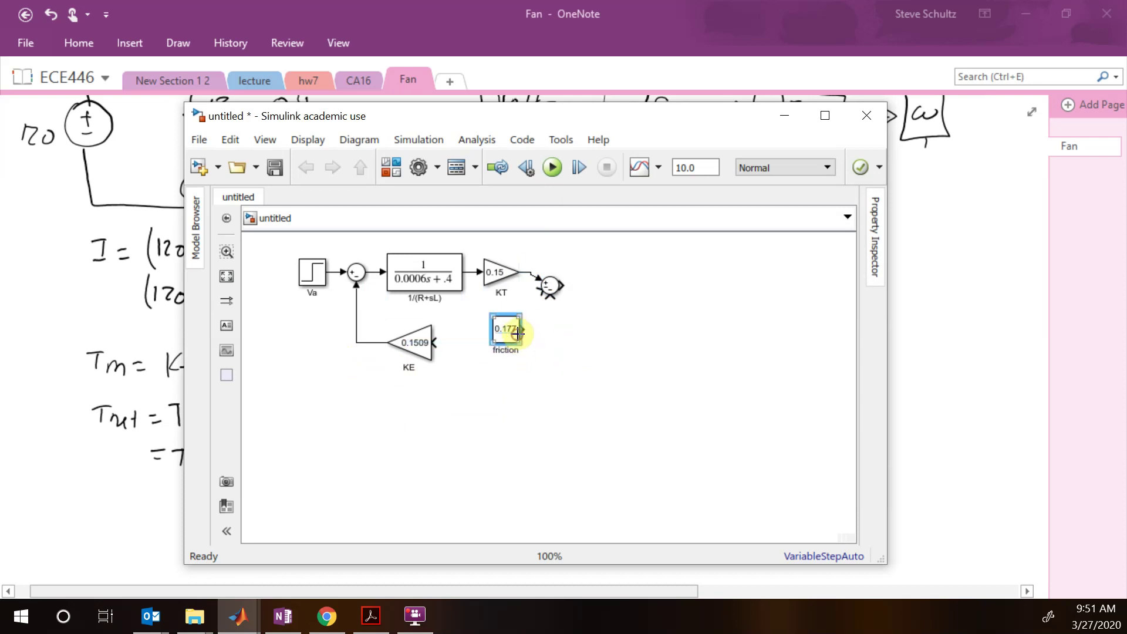
left_click(546, 292)
left_click_drag(541, 287, 523, 327)
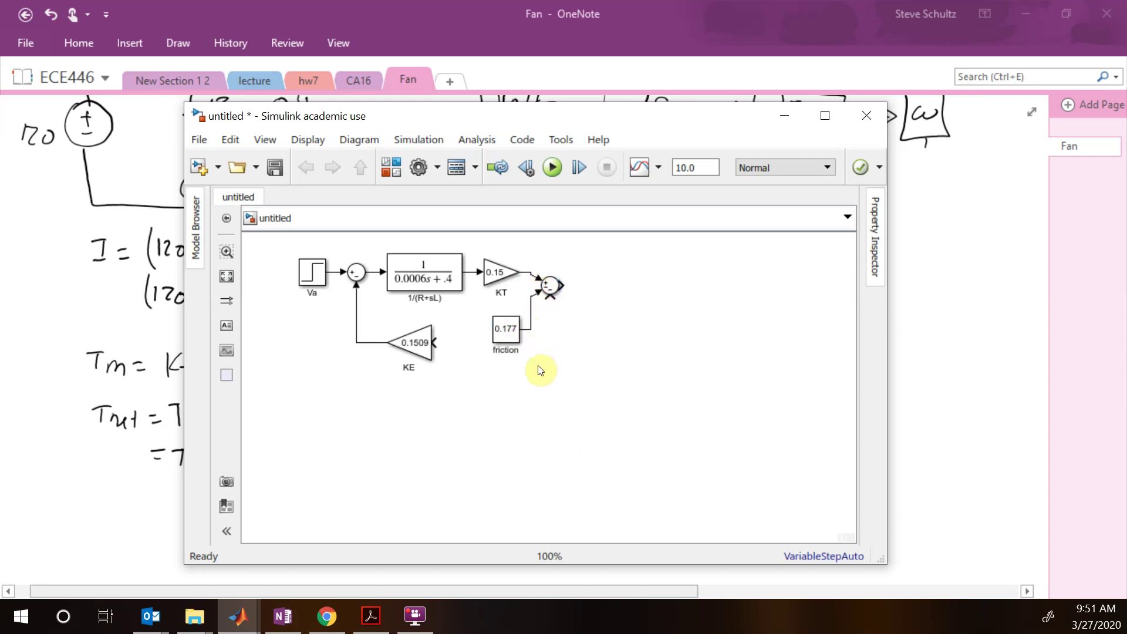
Add a Gain block to the lower right of the torque sum and flip it to face left
double_click(643, 347)
type("gain")
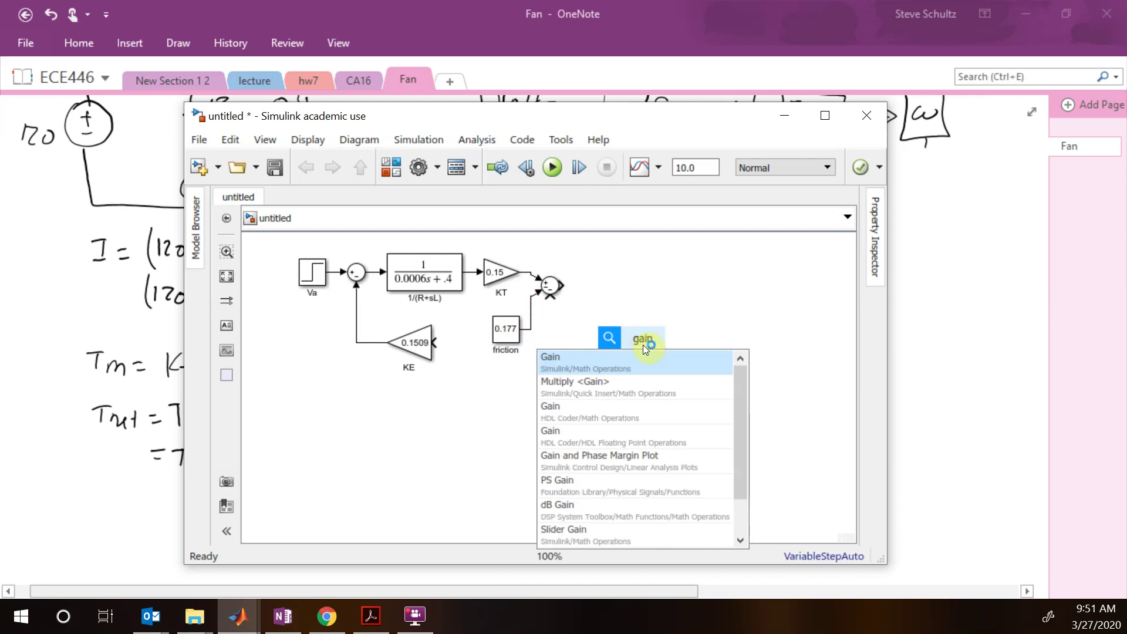
left_click(547, 363)
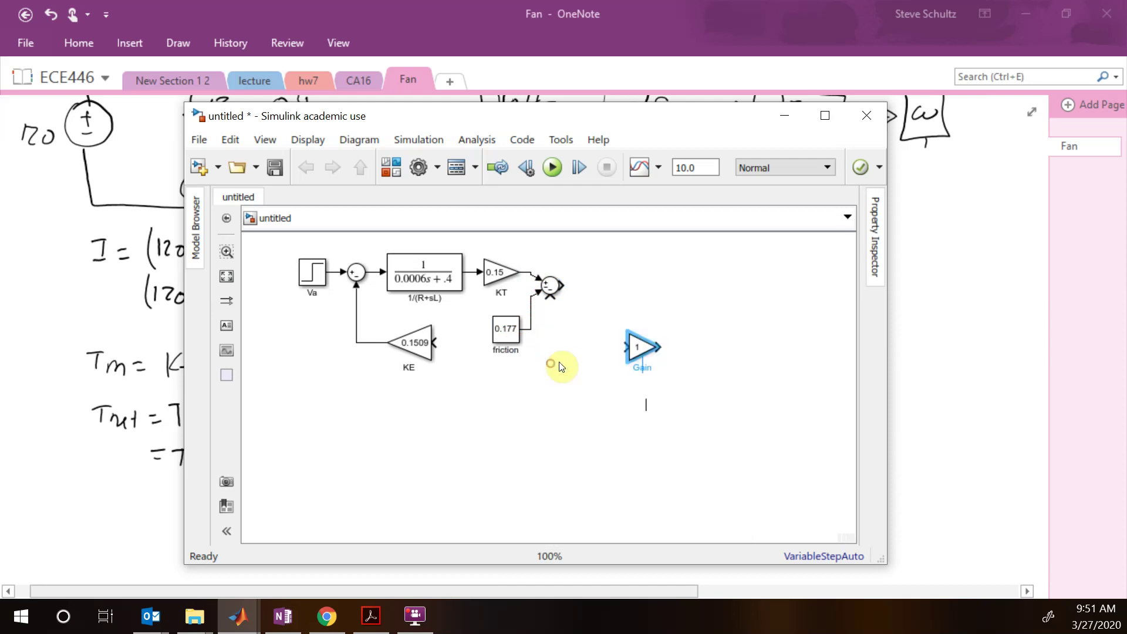
right_click(643, 351)
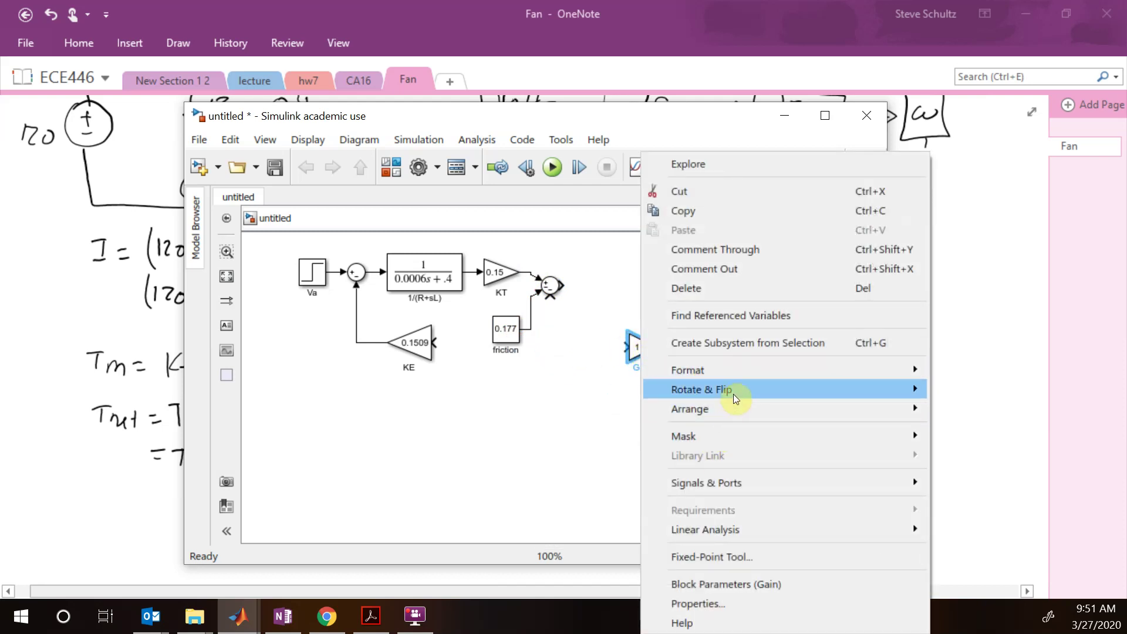
mouse_move(733, 393)
left_click(499, 435)
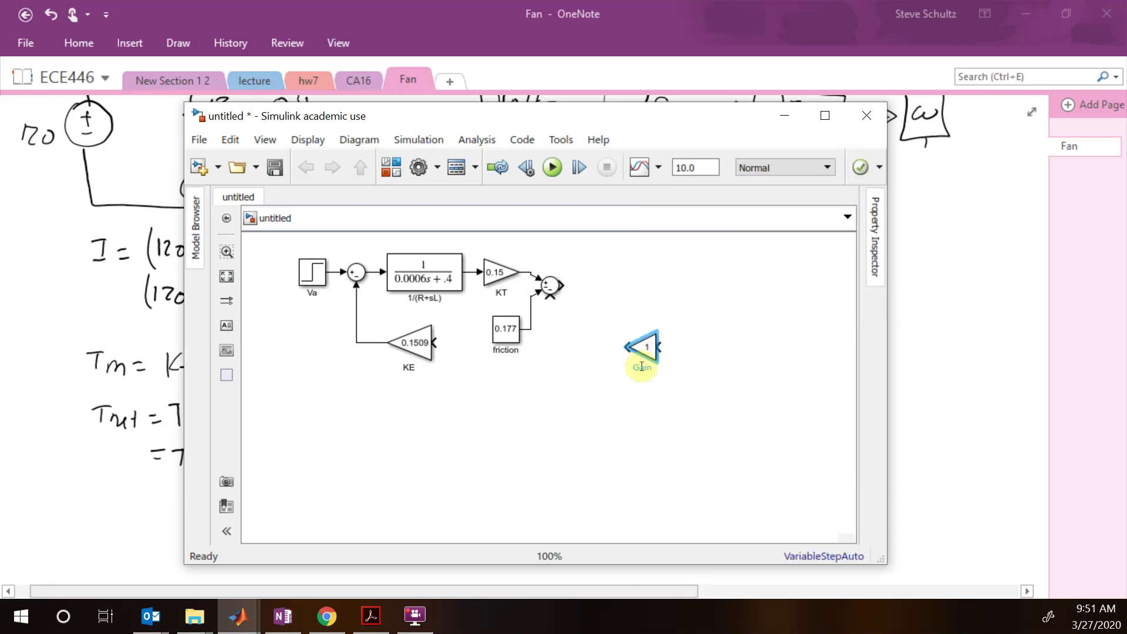
Set the new left-facing gain to 0.02 and move it just below and right of the torque sum
double_click(648, 350)
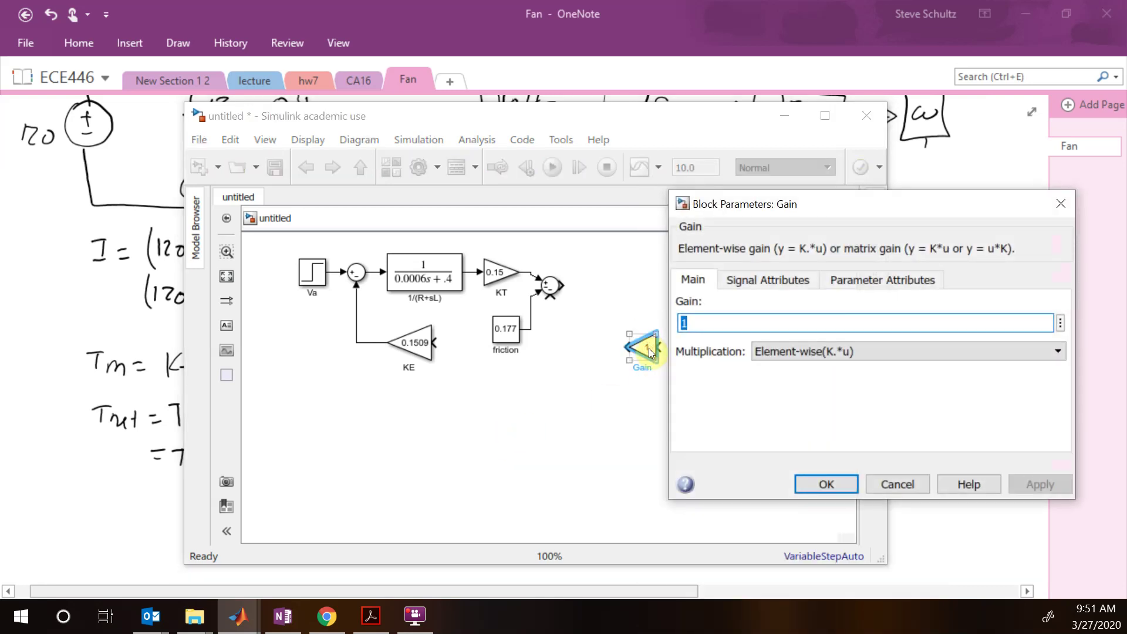
type("0.02")
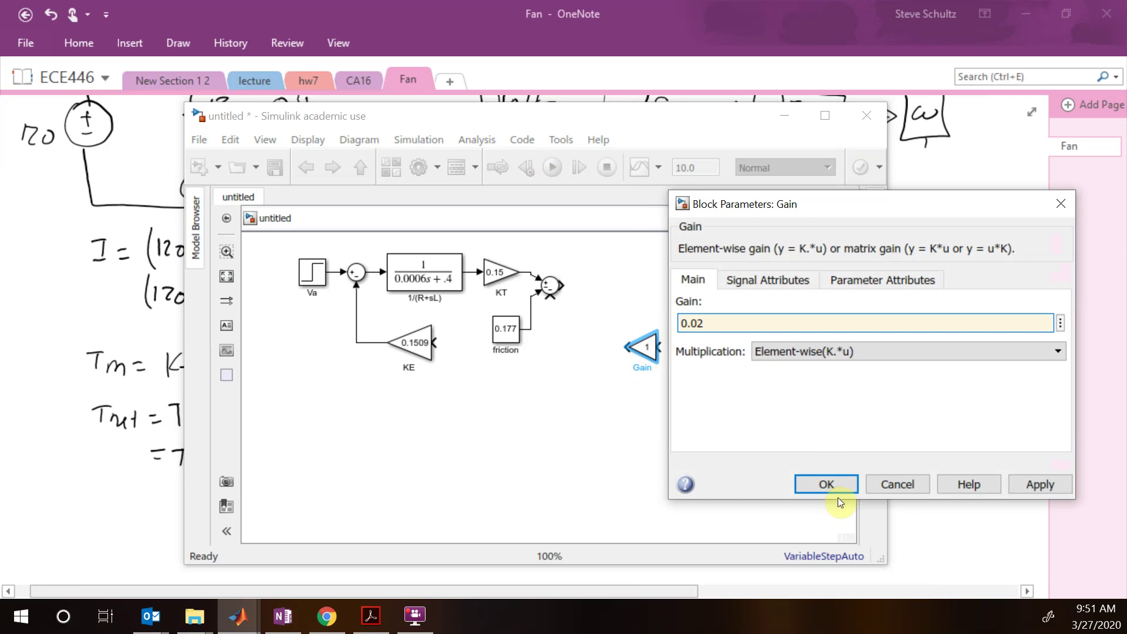
left_click(826, 485)
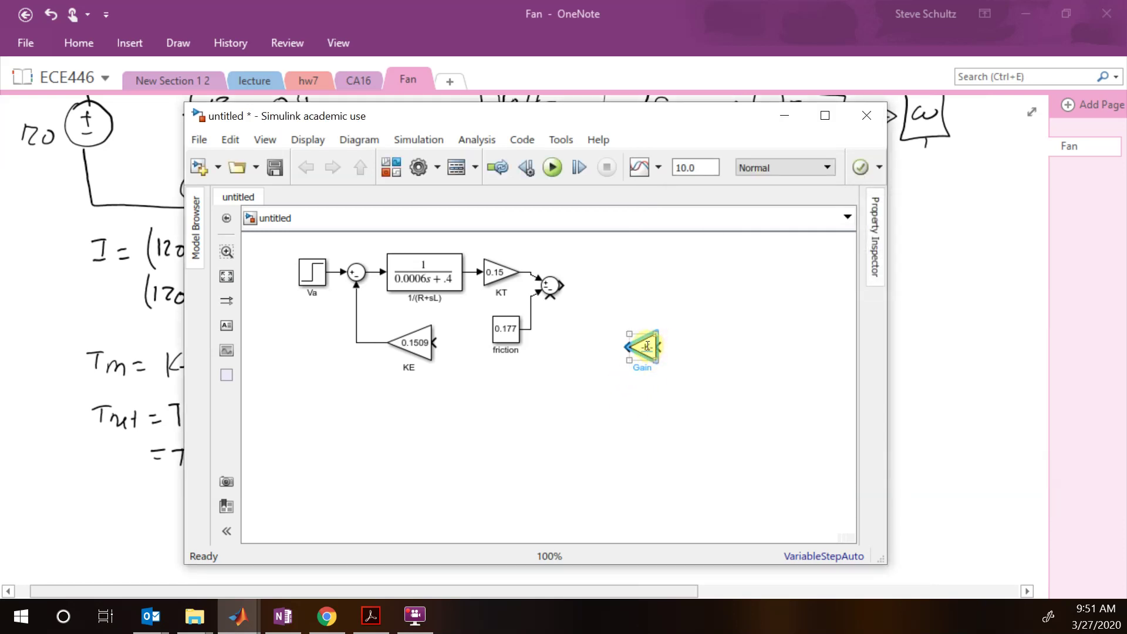
left_click_drag(648, 343, 590, 314)
left_click(651, 327)
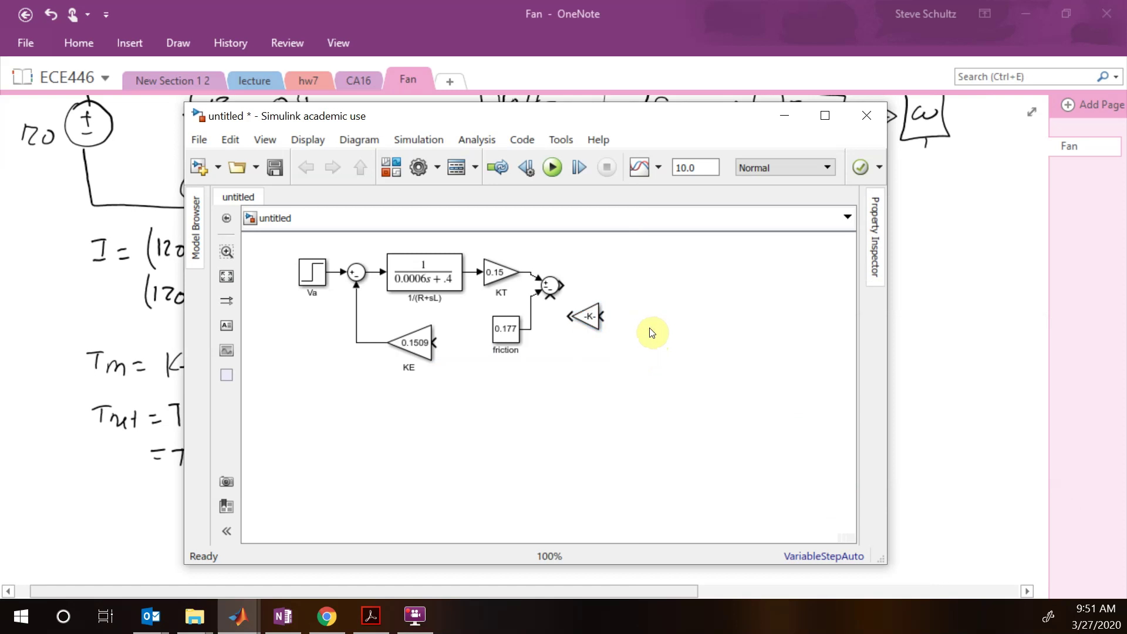
Add a Square block to the right of the 0.02 gain
double_click(652, 333)
type("squa")
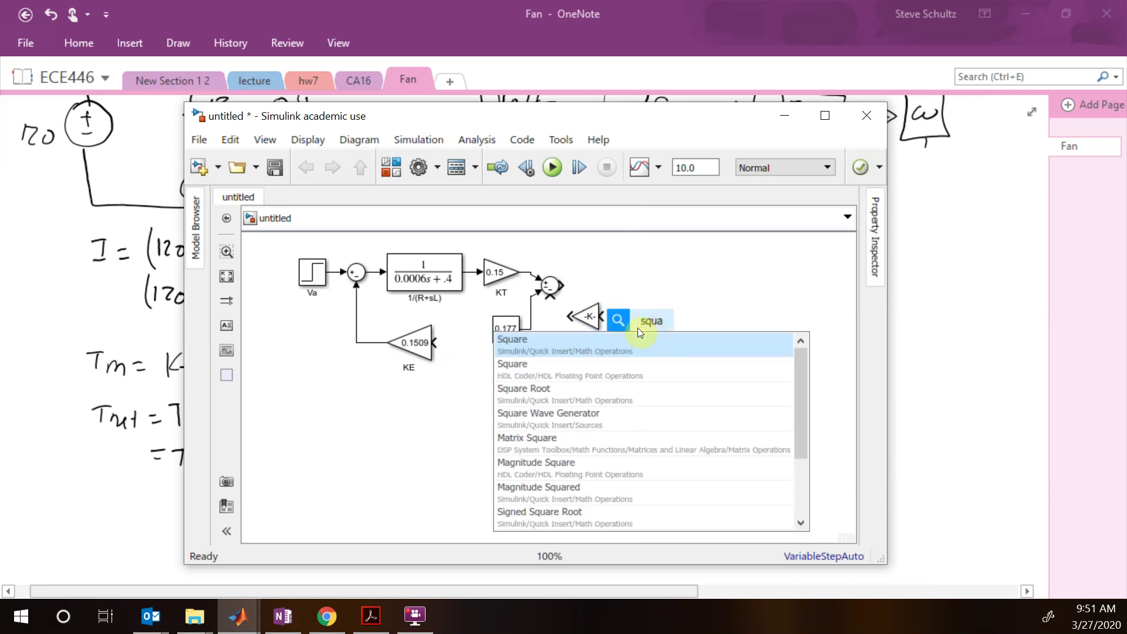
left_click(510, 344)
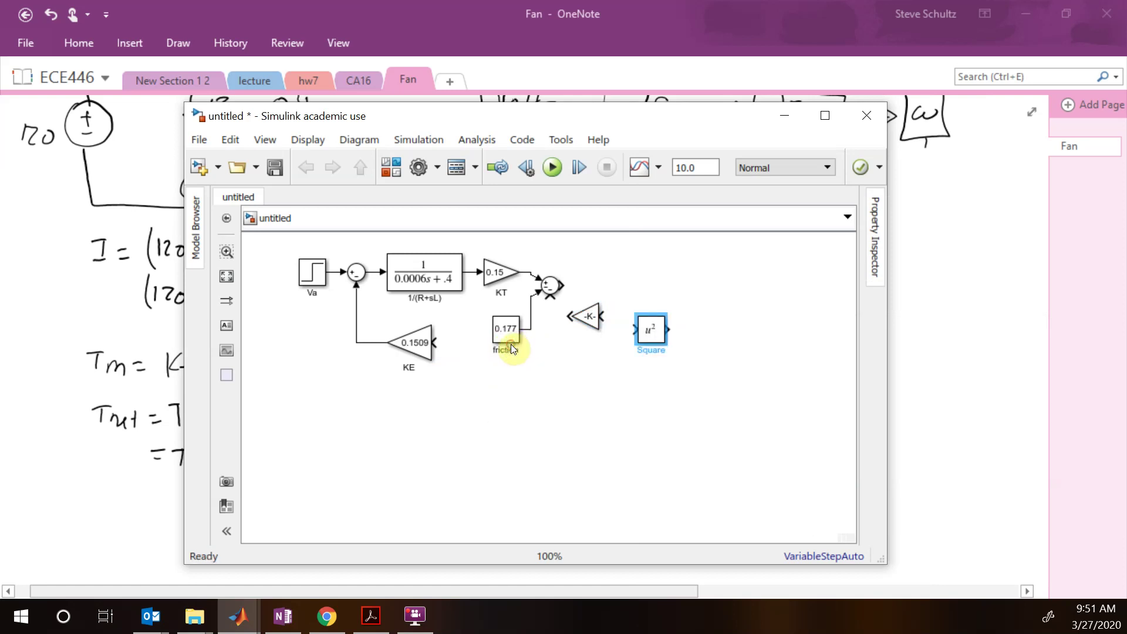
Widen the 0.02 gain block so its value fits inside, and line up the Square block to its right
left_click(586, 320)
left_click_drag(600, 330, 646, 307)
left_click(638, 317)
left_click(680, 368)
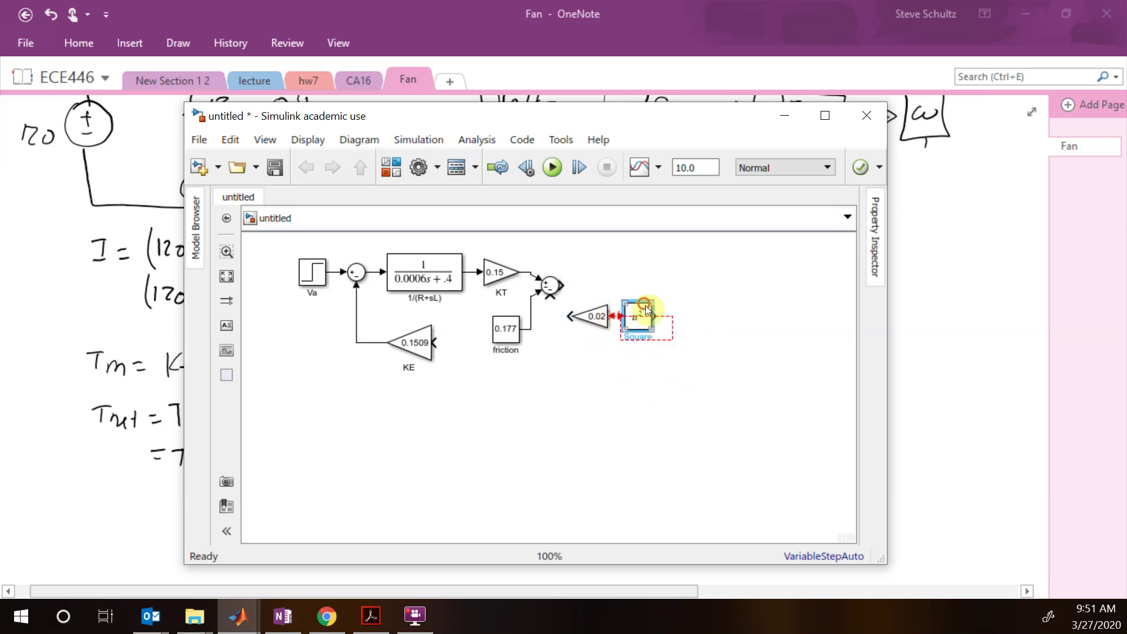
left_click(660, 334)
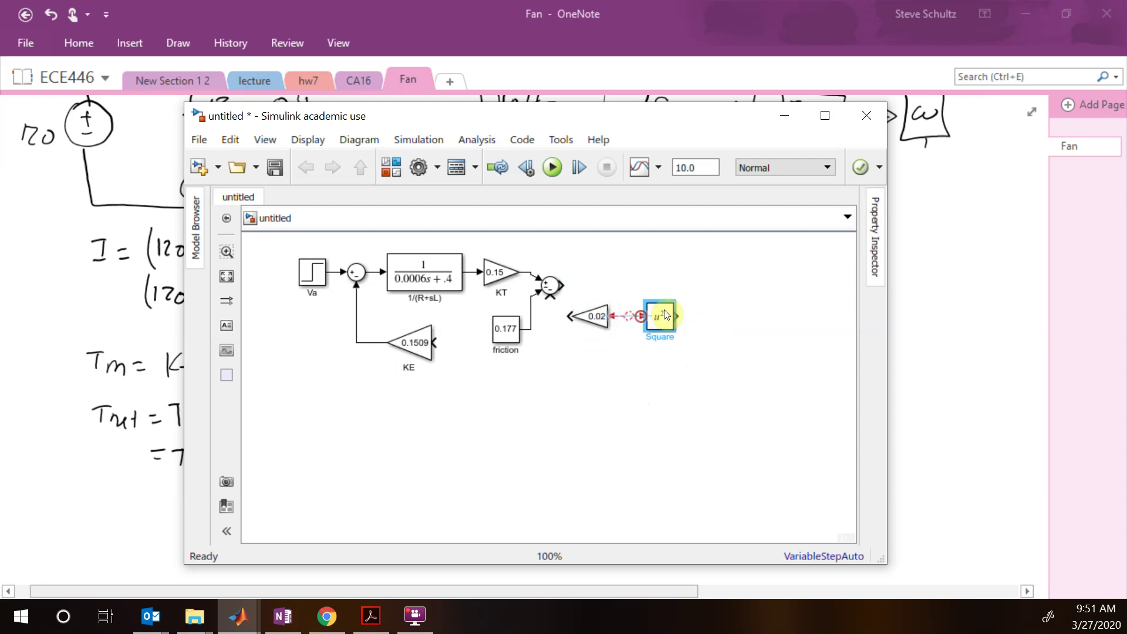
left_click(627, 318)
left_click_drag(645, 318, 619, 317)
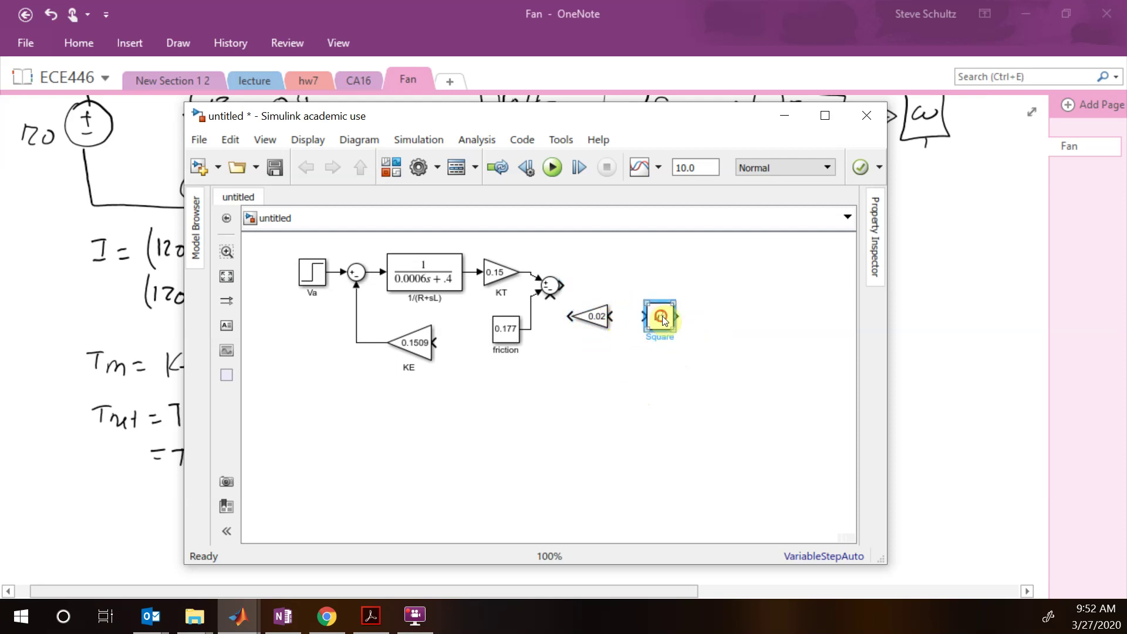
Flip the Square block to face left, feed it into the 0.02 gain, and connect that gain to the torque sum's remaining minus input
right_click(663, 318)
mouse_move(847, 389)
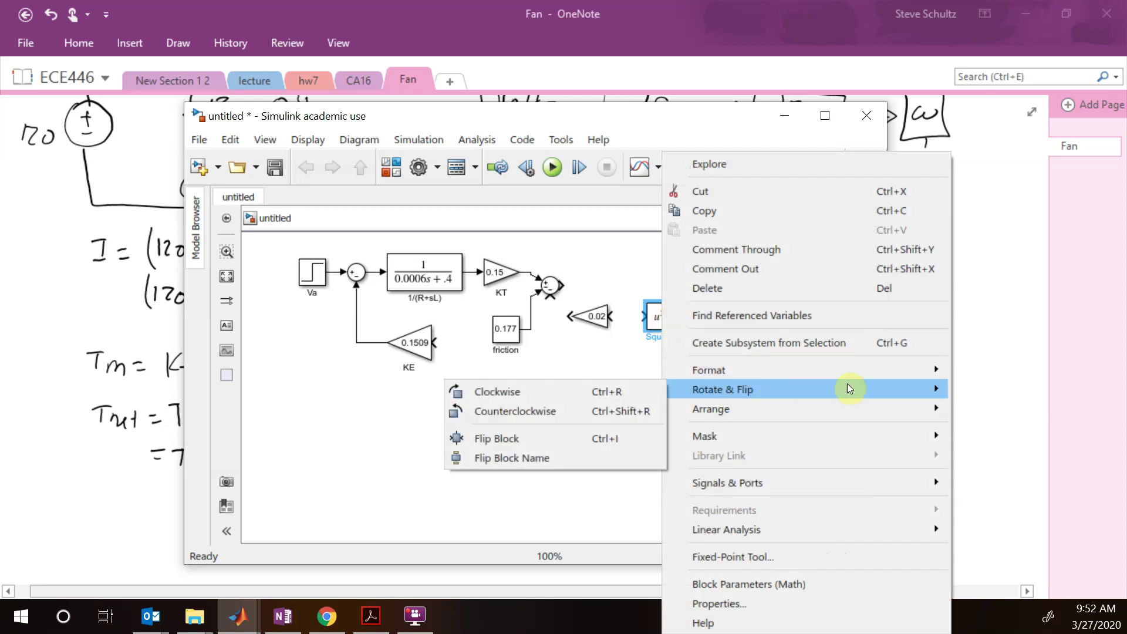
left_click(559, 437)
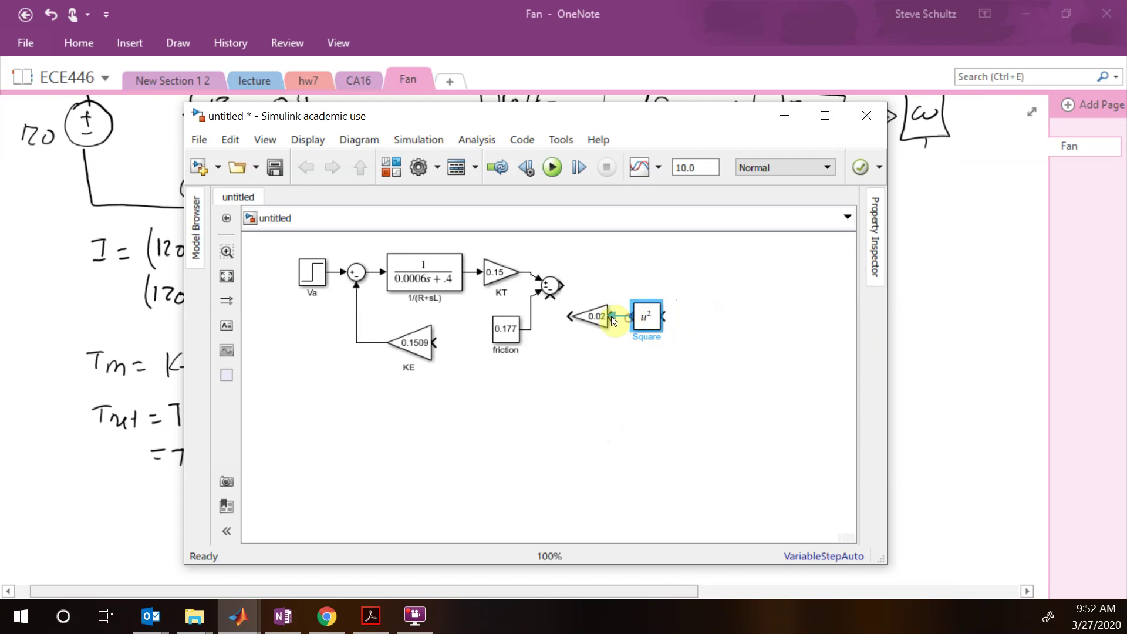
left_click_drag(611, 315, 550, 296)
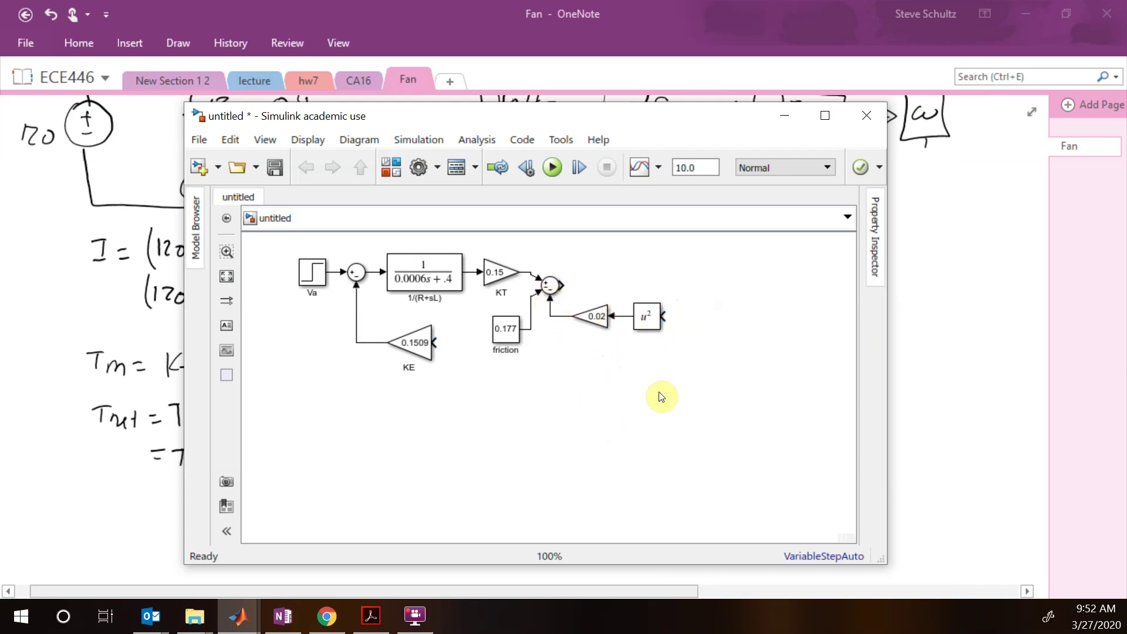
Switch to the OneNote notes and handwrite Tnet = Jα = J dω/dt = J s W below the net torque equations
left_click(120, 498)
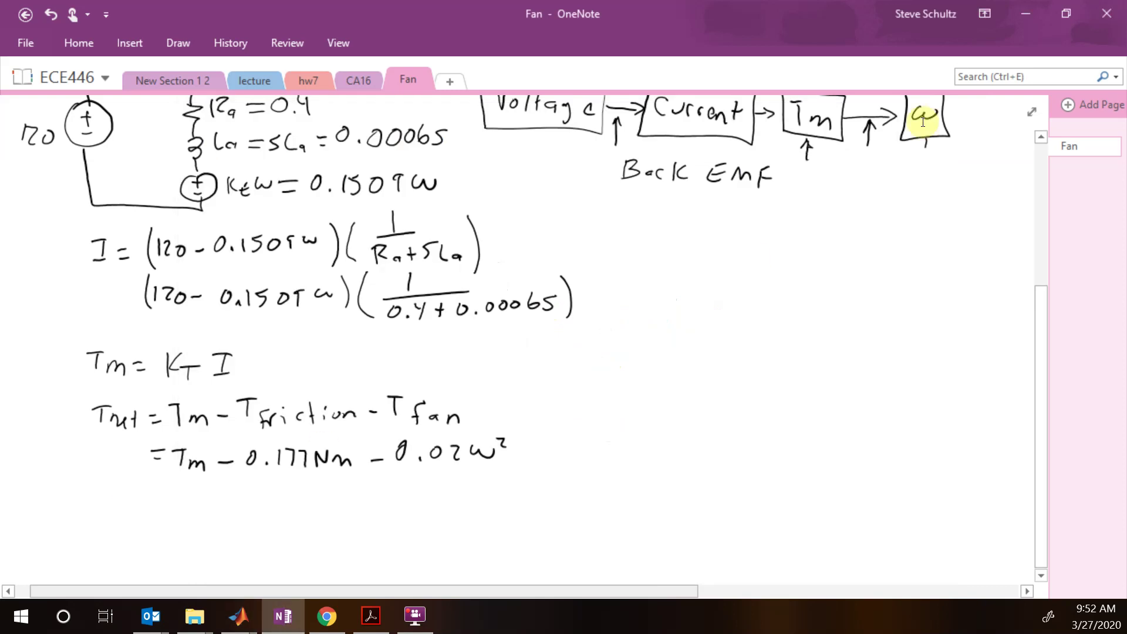
scroll(856, 170, "up", 3)
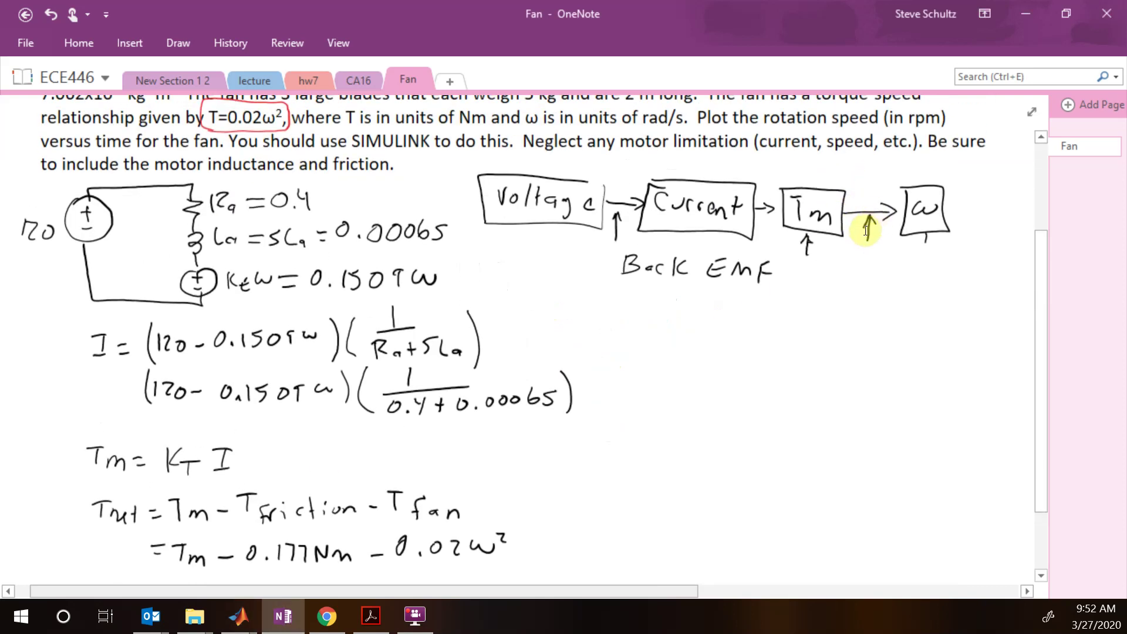
scroll(862, 230, "down", 2)
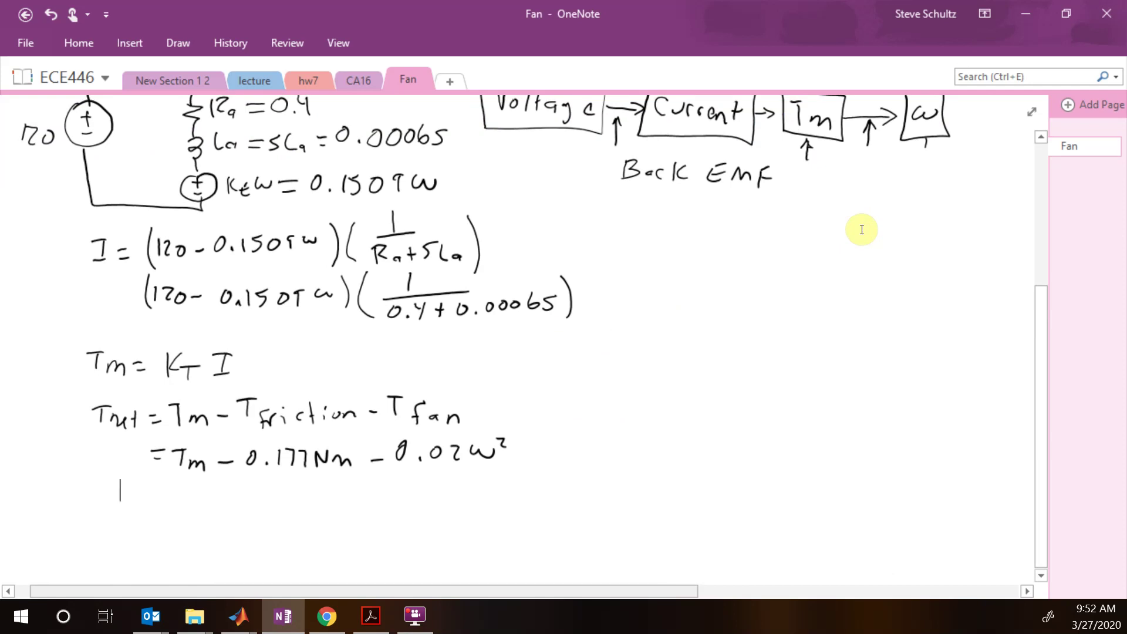
mouse_move(108, 495)
left_mouse_down()
mouse_move(157, 508)
mouse_move(188, 477)
mouse_move(184, 508)
mouse_move(228, 512)
mouse_move(257, 499)
left_mouse_up()
mouse_move(243, 510)
left_mouse_down()
mouse_move(297, 488)
mouse_move(287, 510)
mouse_move(346, 480)
left_mouse_up()
left_click_drag(348, 486, 360, 486)
mouse_move(327, 504)
left_mouse_down()
mouse_move(352, 503)
mouse_move(333, 527)
left_mouse_up()
mouse_move(334, 527)
left_mouse_down()
mouse_move(338, 504)
mouse_move(344, 519)
left_mouse_up()
mouse_move(370, 514)
left_mouse_down()
mouse_move(428, 491)
mouse_move(421, 511)
mouse_move(496, 489)
left_mouse_up()
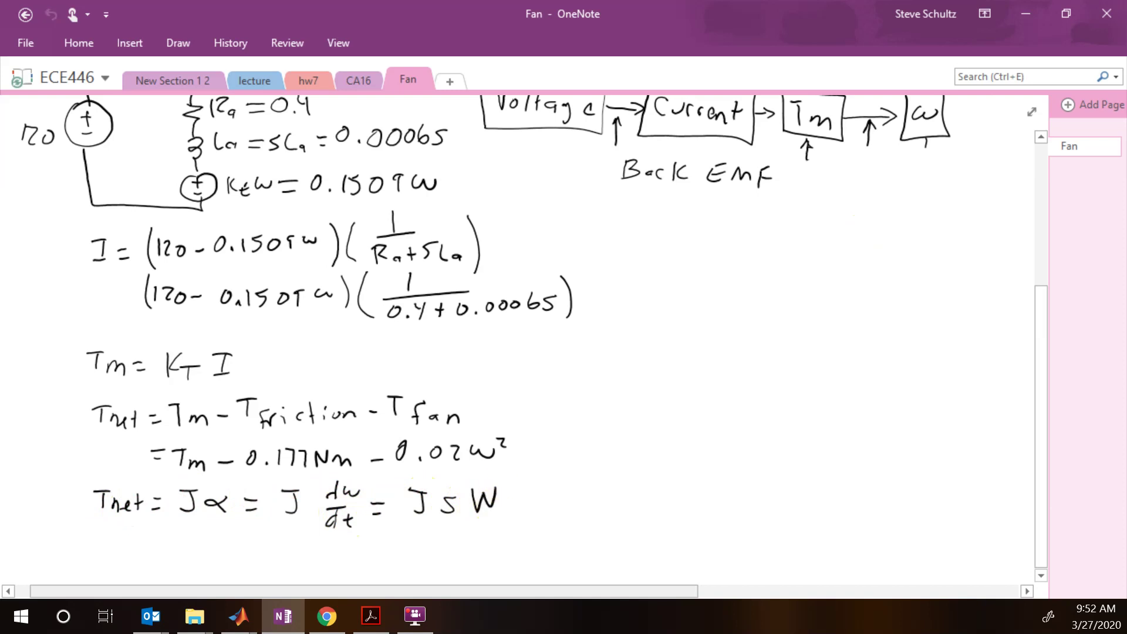
Handwrite the speed equation W = (Tnet)(1/J)(1/s) beneath the Tnet line
left_click_drag(97, 543, 141, 549)
left_click_drag(128, 556, 174, 559)
left_click_drag(169, 537, 179, 536)
left_click_drag(179, 549, 209, 561)
left_click_drag(201, 547, 231, 562)
left_click_drag(169, 537, 166, 563)
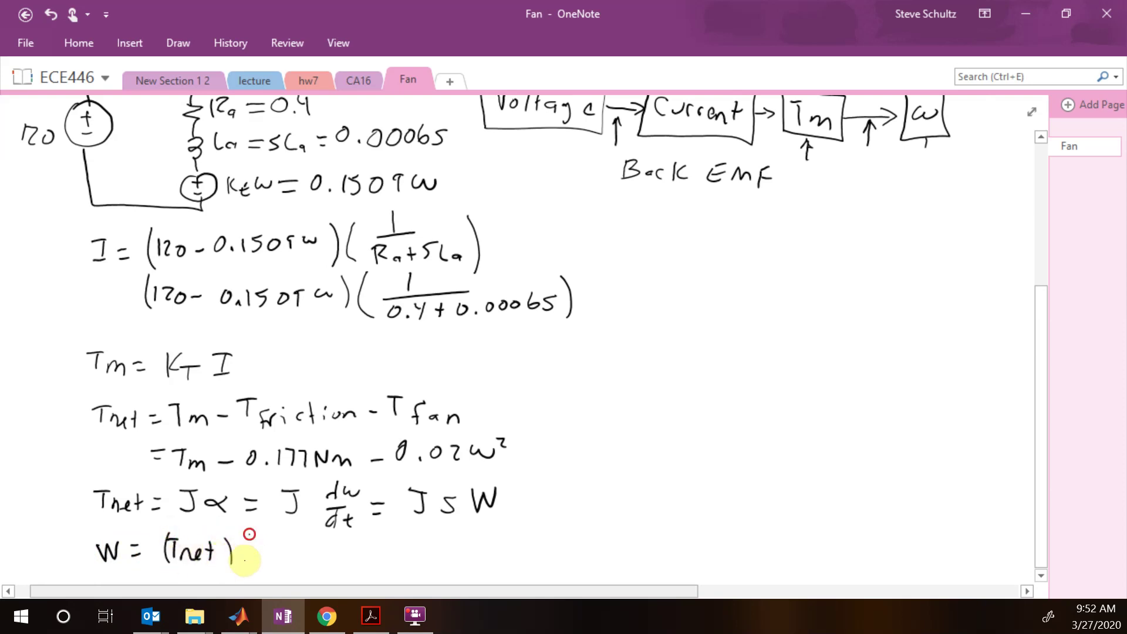
mouse_move(248, 538)
left_mouse_down()
mouse_move(244, 564)
mouse_move(281, 549)
mouse_move(268, 565)
mouse_move(311, 564)
mouse_move(337, 550)
mouse_move(329, 566)
left_mouse_up()
left_click_drag(348, 539, 350, 568)
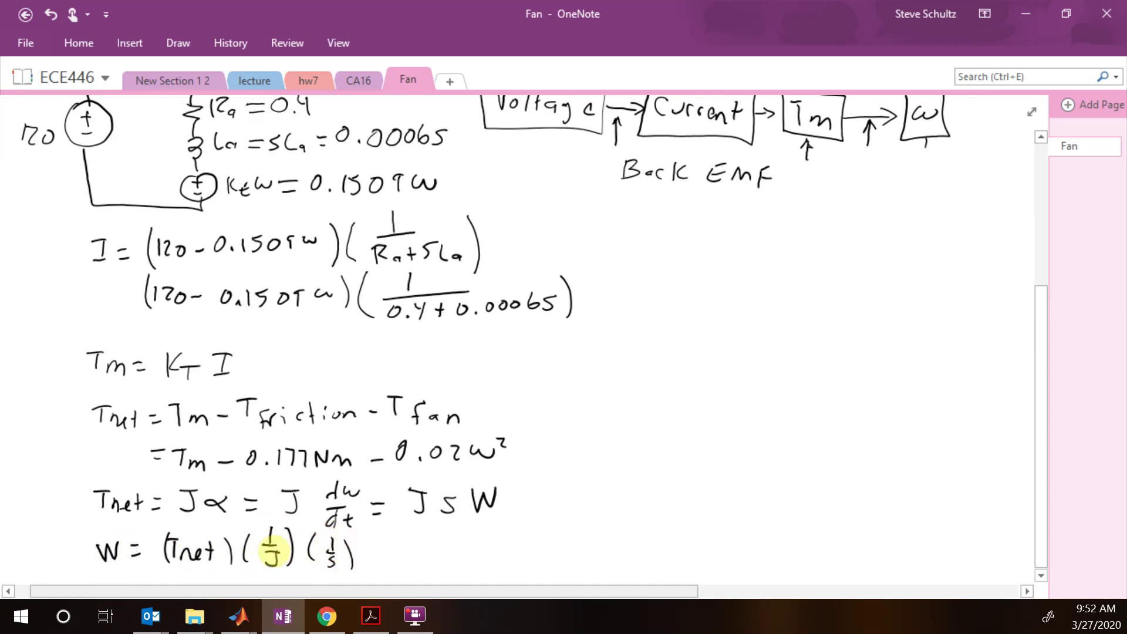
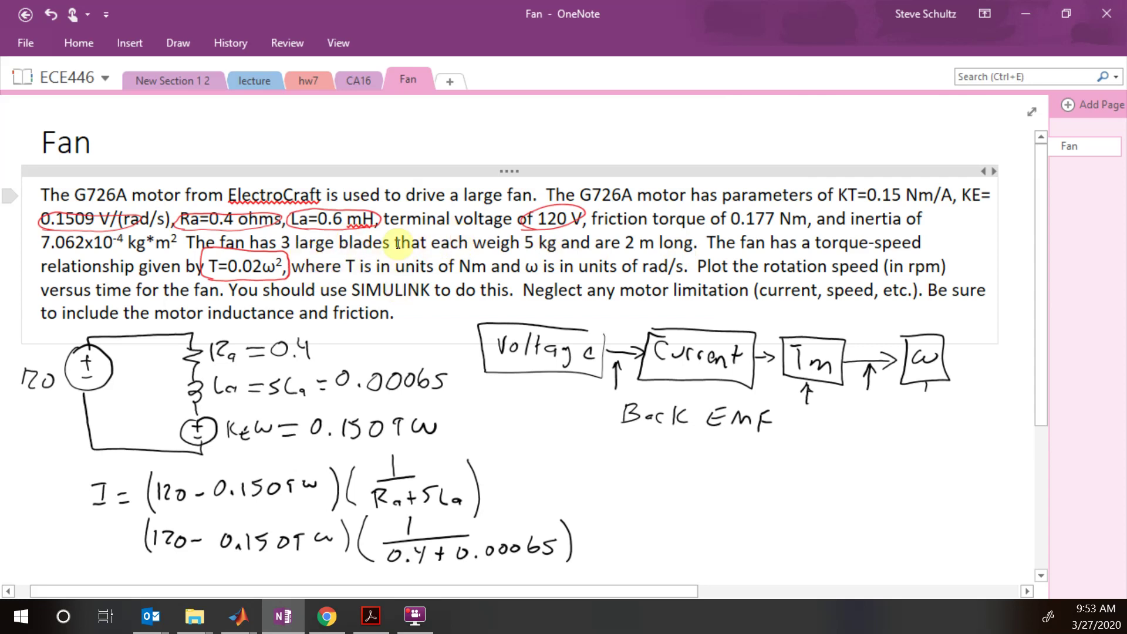
Sketch a three-blade fan in the blank area to the right of the torque equations
scroll(310, 292, "down", 4)
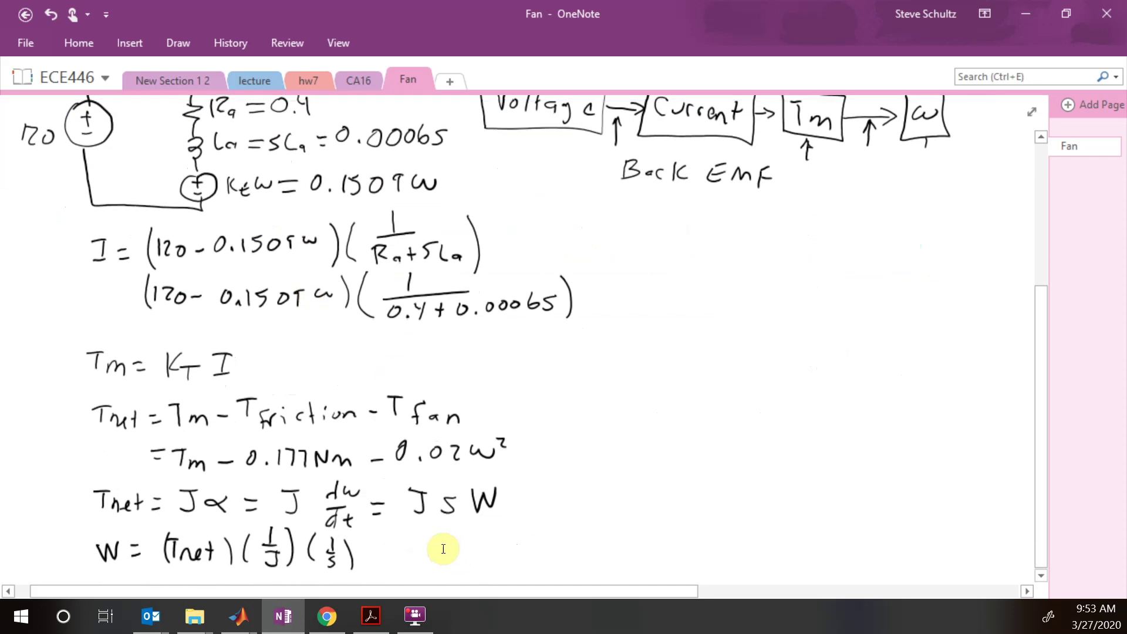
scroll(444, 549, "down", 3)
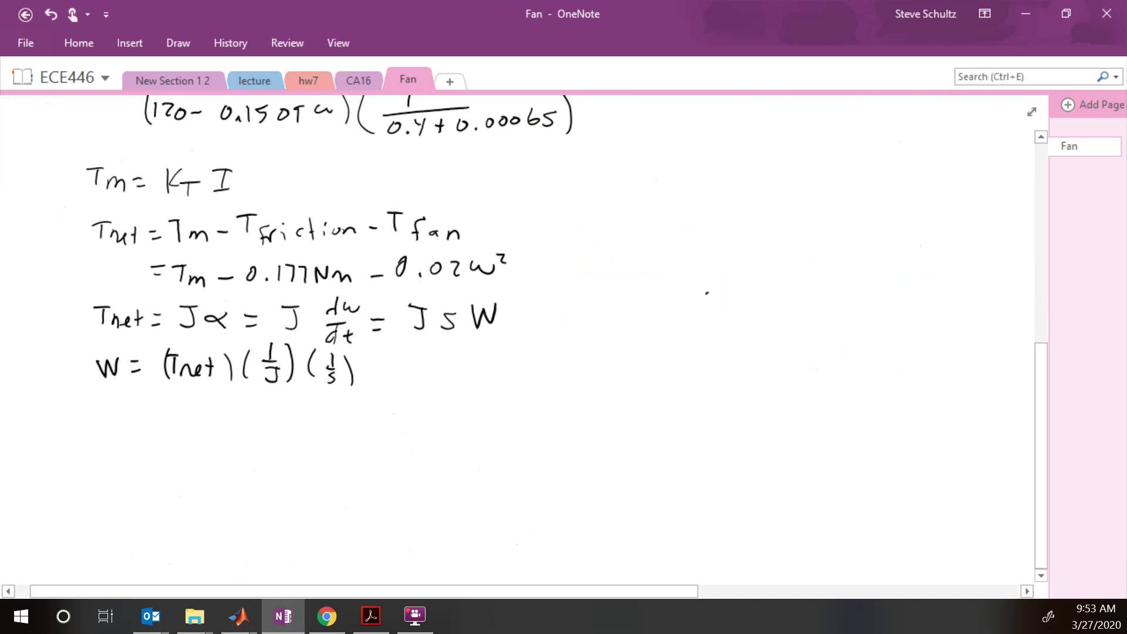
mouse_move(704, 291)
left_mouse_down()
mouse_move(750, 226)
mouse_move(709, 293)
mouse_move(632, 242)
mouse_move(704, 291)
mouse_move(708, 325)
mouse_move(712, 294)
mouse_move(713, 348)
left_mouse_up()
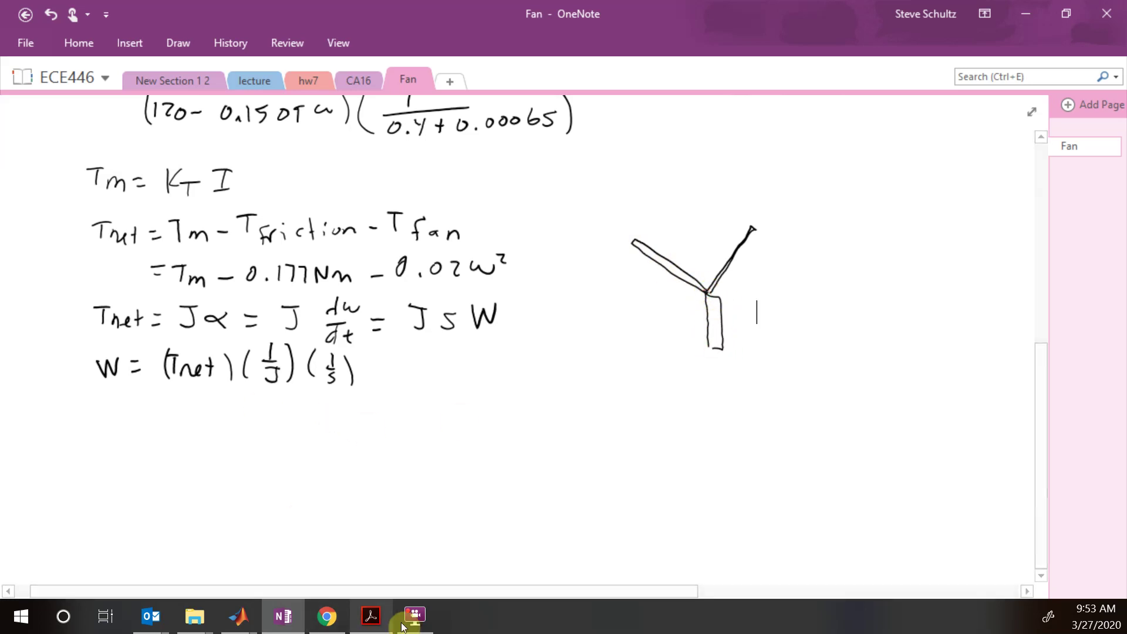
Switch to Chrome and look up the formula for a rod rotating about one end in Wikipedia's list of moments of inertia
left_click(330, 621)
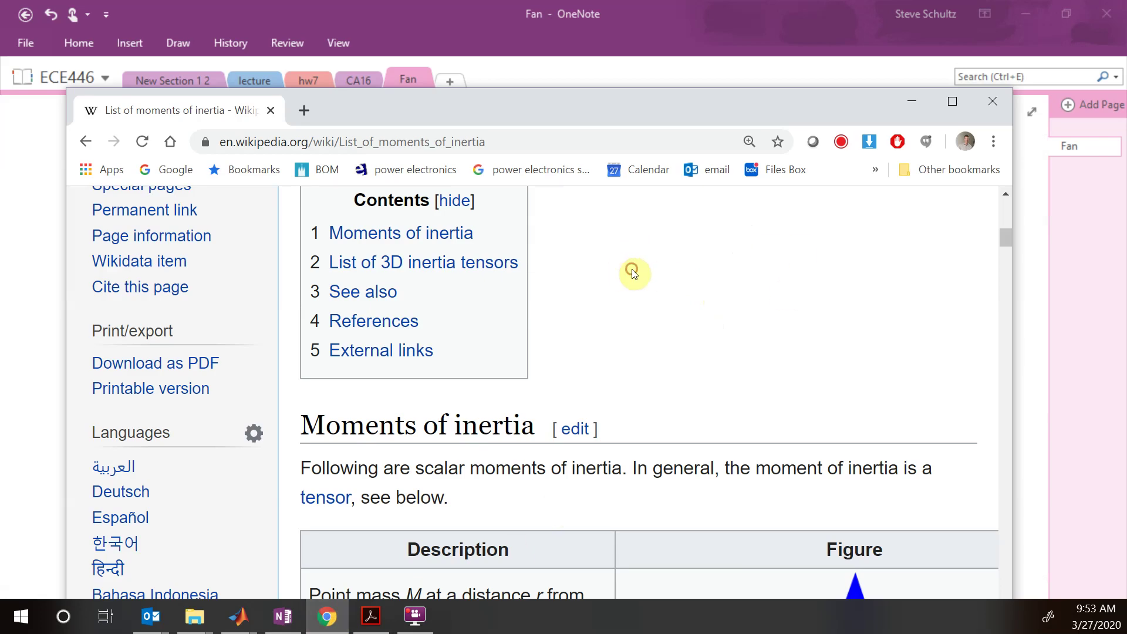
scroll(638, 273, "down", 20)
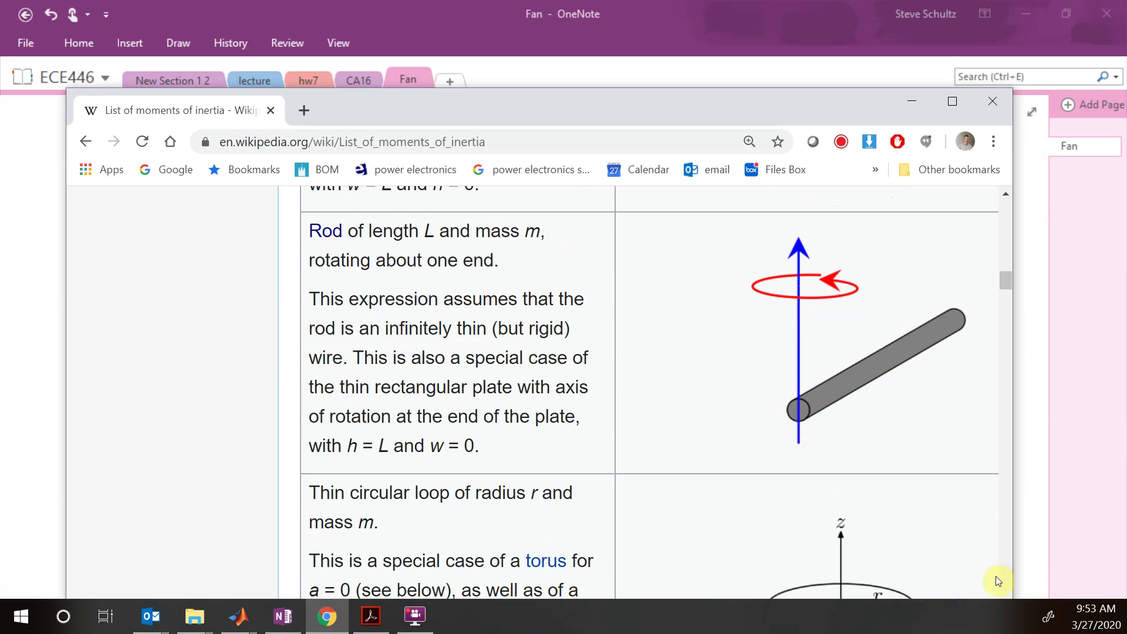
left_click_drag(597, 99, 536, 59)
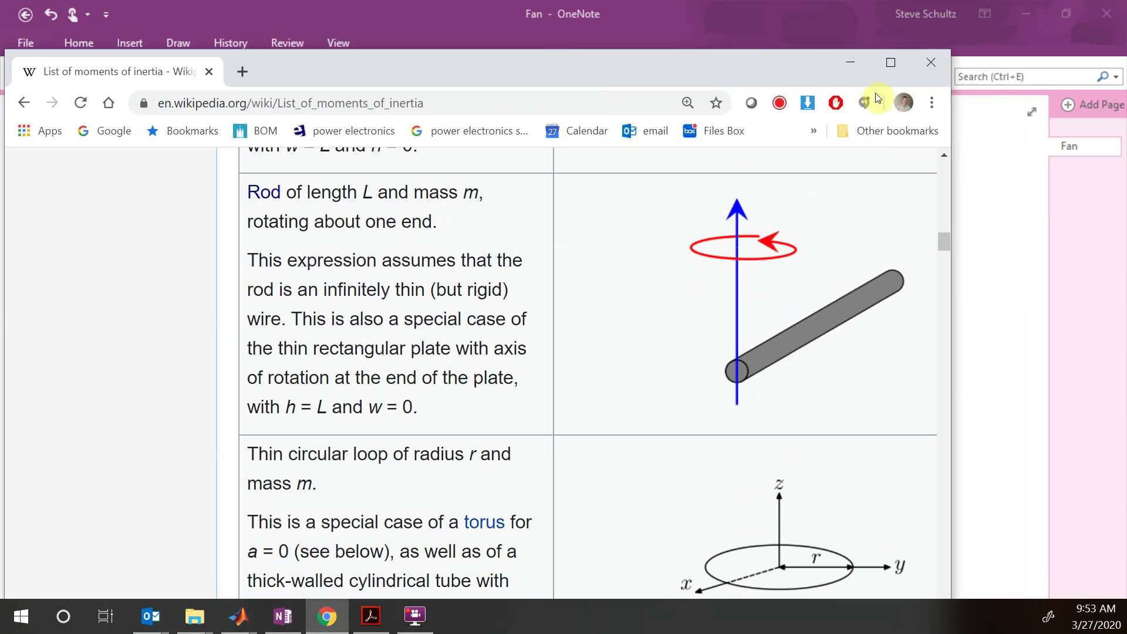
left_click(889, 59)
left_click(1106, 590)
left_click(1107, 590)
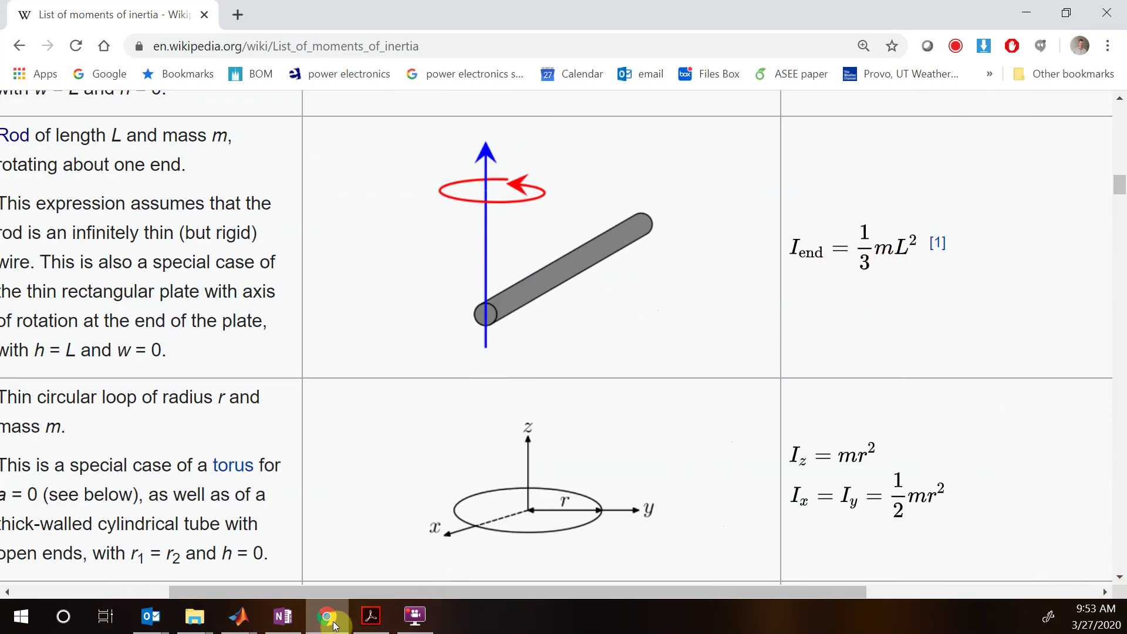
Return to OneNote and handwrite Jrod = 1/3 mL² = (1/3)( beneath the fan sketch
left_click(287, 621)
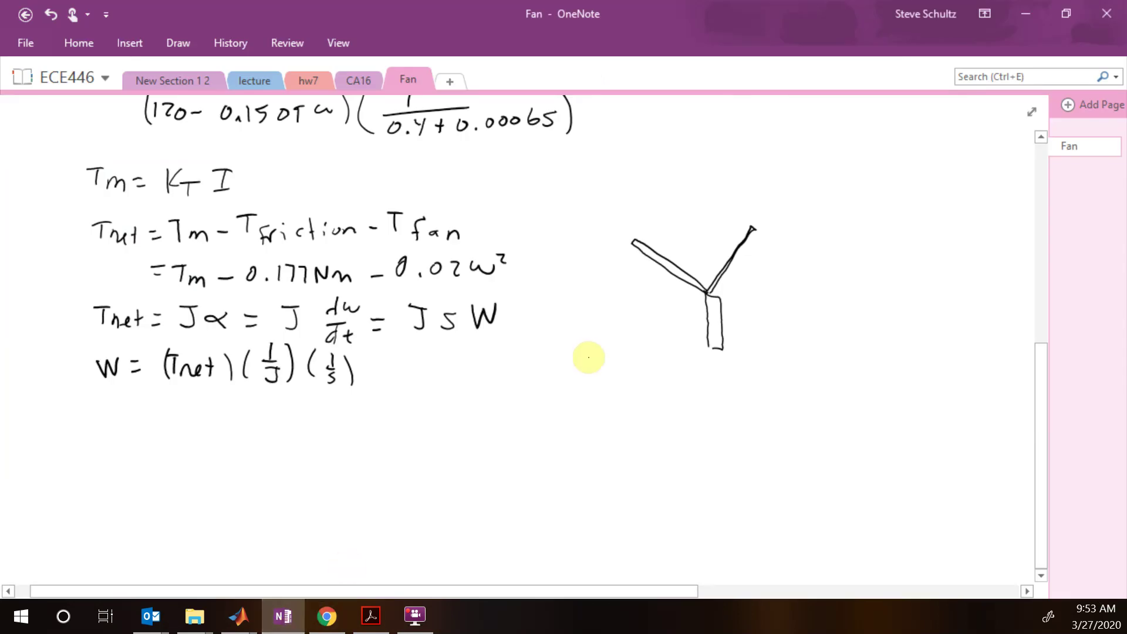
left_click_drag(582, 360, 606, 359)
mouse_move(596, 359)
left_mouse_down()
mouse_move(586, 380)
mouse_move(640, 376)
mouse_move(681, 389)
mouse_move(729, 379)
mouse_move(742, 401)
mouse_move(780, 389)
left_mouse_up()
mouse_move(769, 397)
left_mouse_down()
mouse_move(801, 366)
mouse_move(814, 394)
left_mouse_up()
mouse_move(802, 401)
left_mouse_down()
mouse_move(805, 411)
mouse_move(783, 405)
mouse_move(826, 411)
left_mouse_up()
left_click_drag(845, 381, 843, 414)
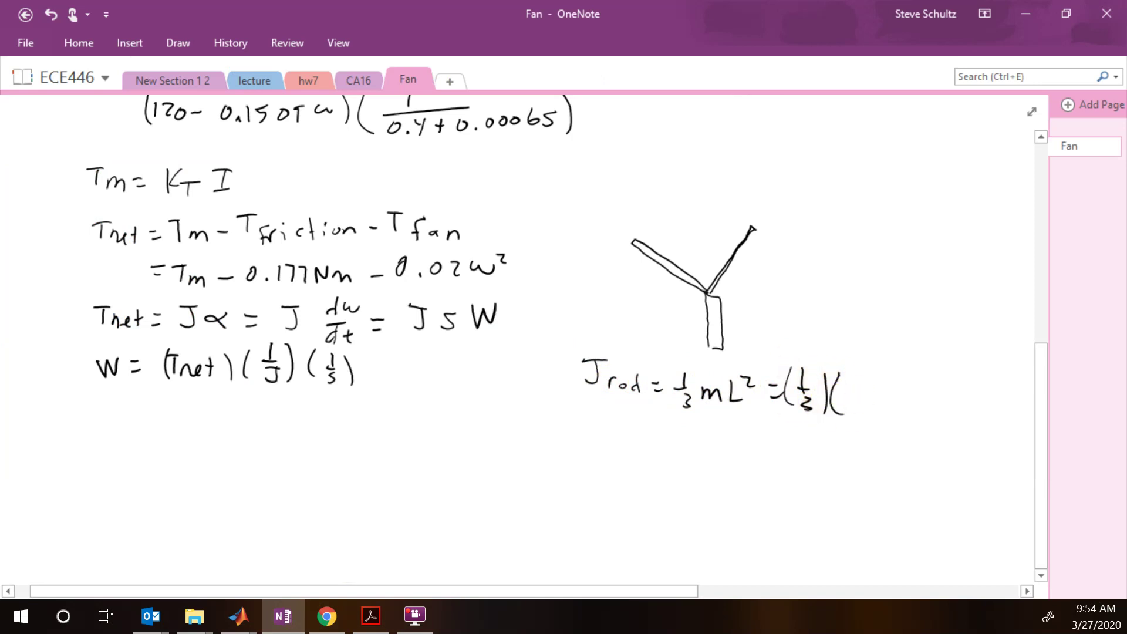
Check the blade data in the problem statement and complete the Jrod expression with (5)(2)²(3)
scroll(616, 266, "up", 7)
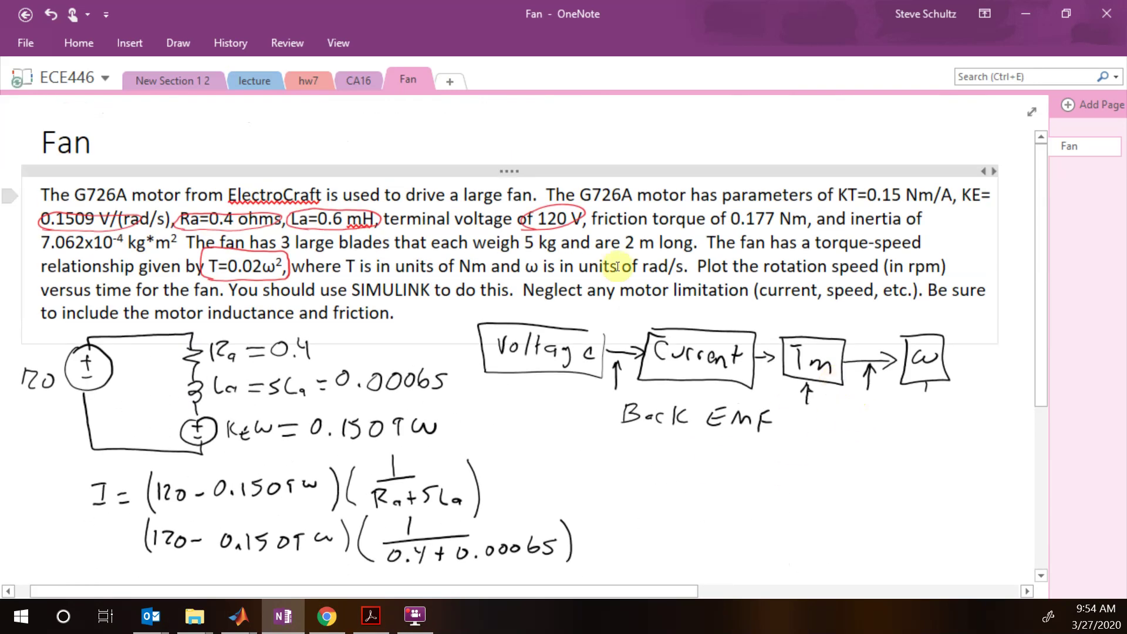
scroll(646, 251, "down", 5)
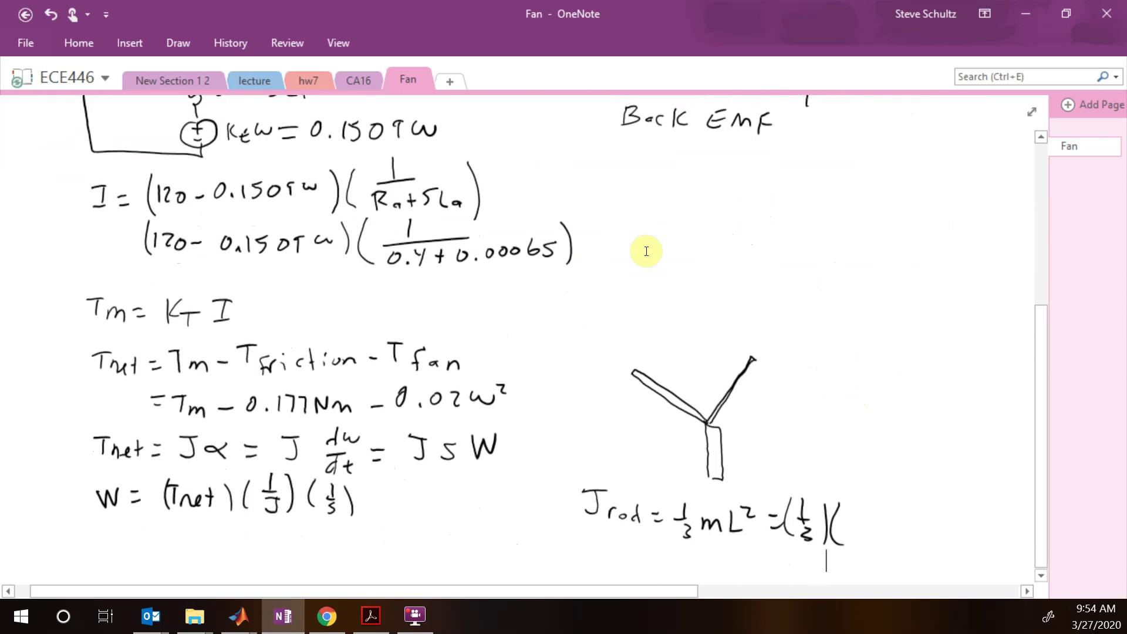
mouse_move(852, 506)
left_mouse_down()
mouse_move(858, 531)
mouse_move(879, 535)
mouse_move(901, 510)
mouse_move(895, 532)
left_mouse_up()
left_click_drag(907, 512, 928, 537)
left_click_drag(934, 508, 943, 515)
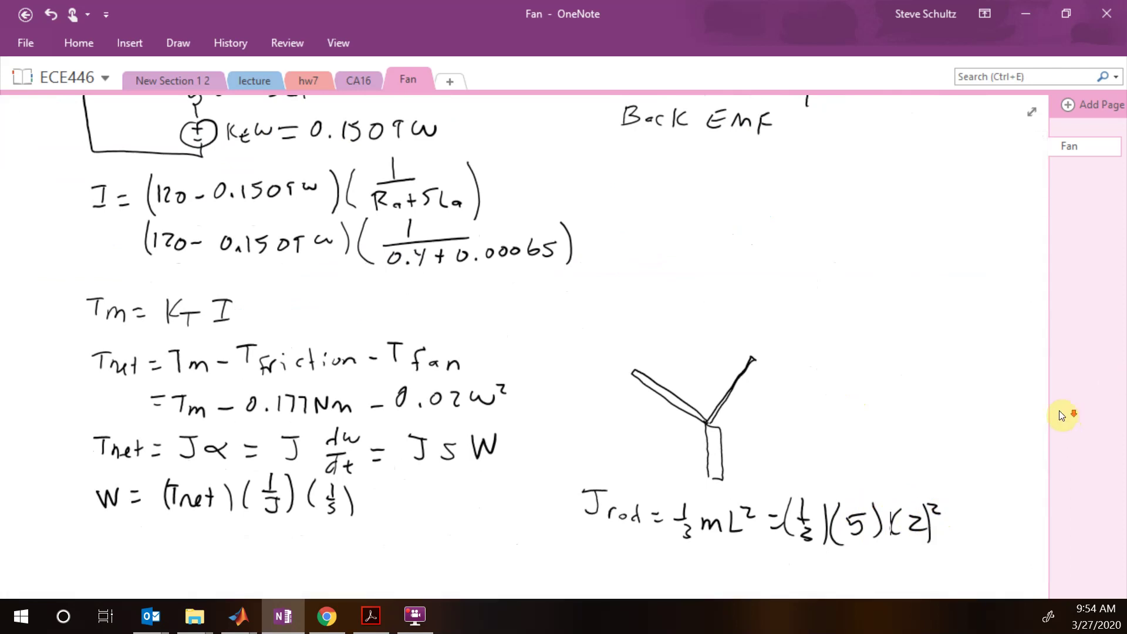
mouse_move(959, 505)
left_mouse_down()
mouse_move(957, 532)
mouse_move(987, 536)
left_mouse_up()
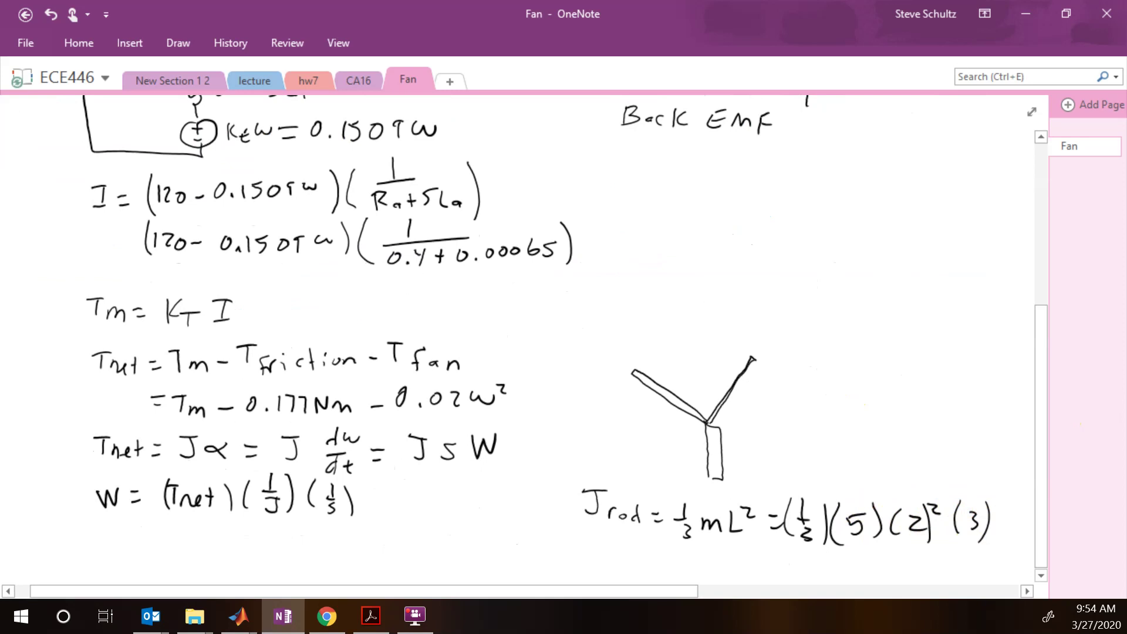
Switch to the MATLAB command window and shorten it to uncover the handwritten Jrod expression underneath
left_click(239, 617)
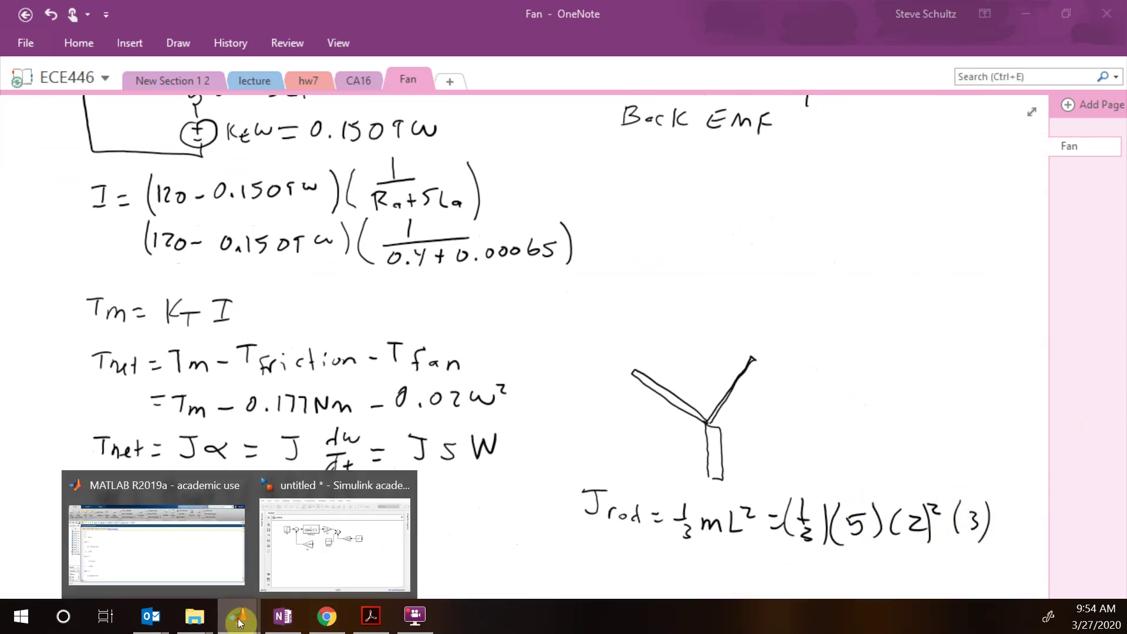
left_click(196, 558)
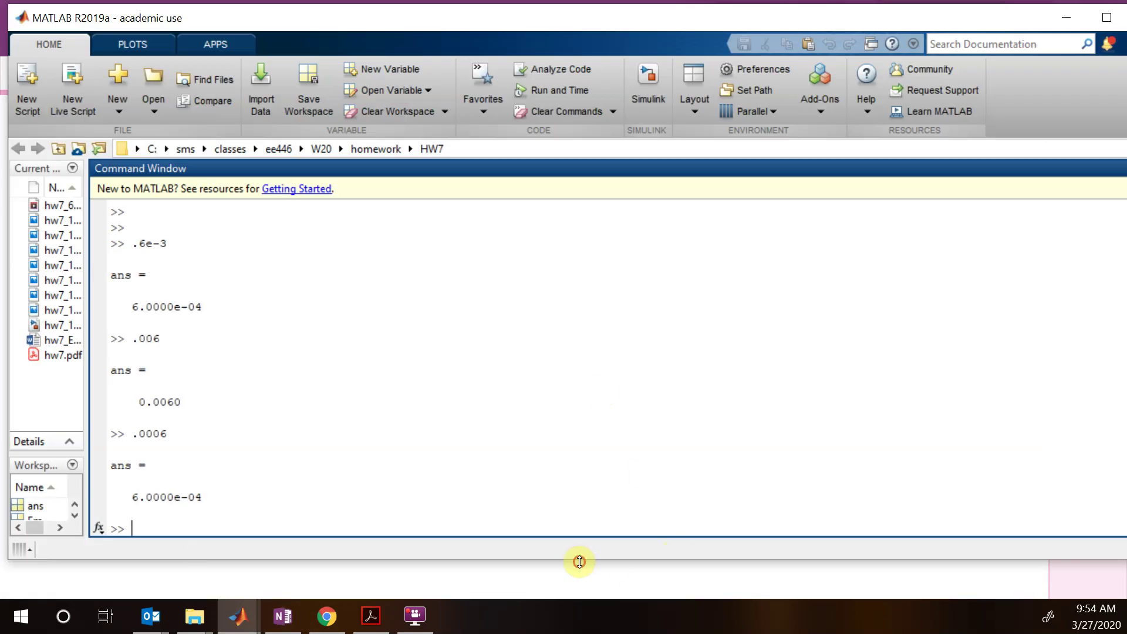
left_click_drag(579, 562, 565, 369)
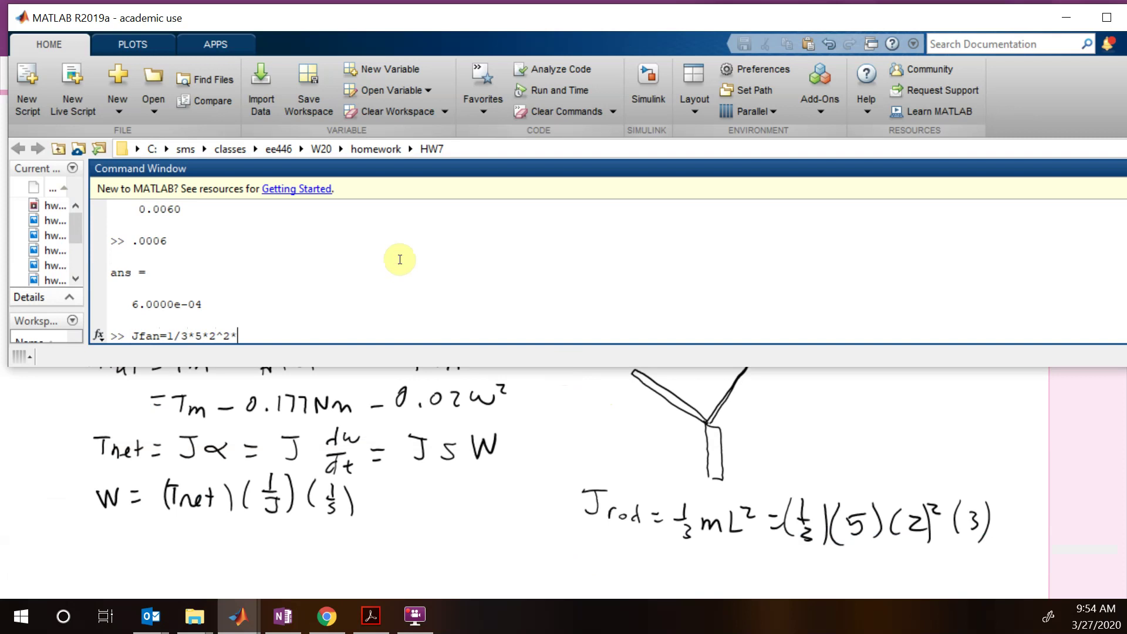
Compute Jfan=1/3*5*2^2*3 in MATLAB, then return to OneNote and handwrite Jfan = 20 kg m² beneath the Jrod expression
key("Return")
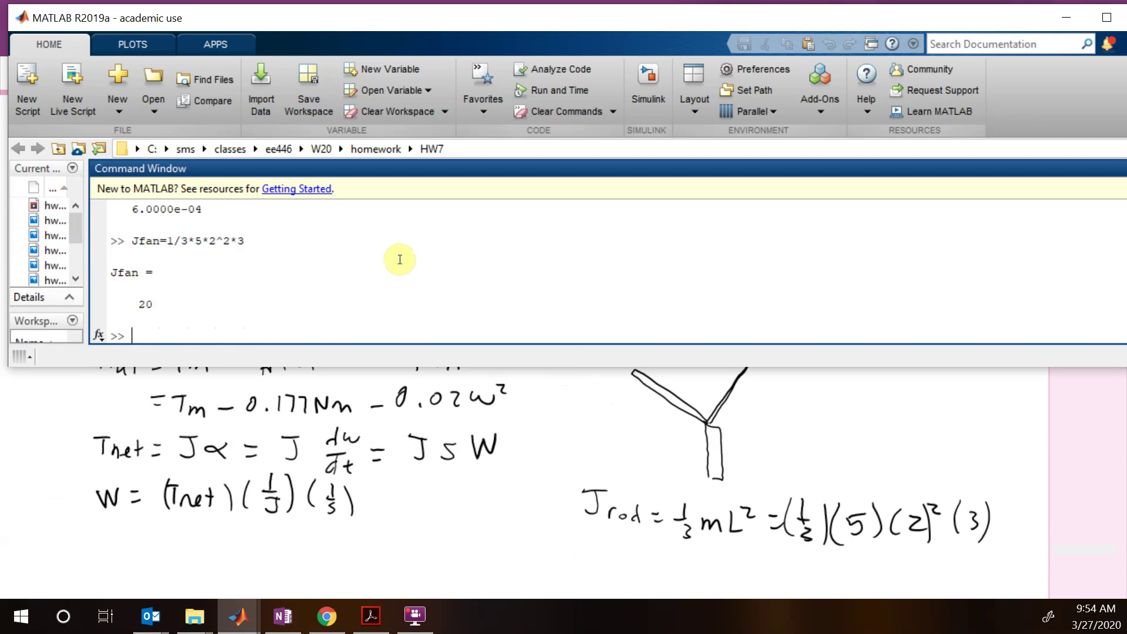
left_click(596, 543)
mouse_move(594, 537)
left_mouse_down()
mouse_move(587, 554)
mouse_move(602, 535)
mouse_move(631, 563)
mouse_move(602, 558)
mouse_move(610, 549)
mouse_move(747, 564)
mouse_move(724, 576)
mouse_move(771, 562)
left_mouse_up()
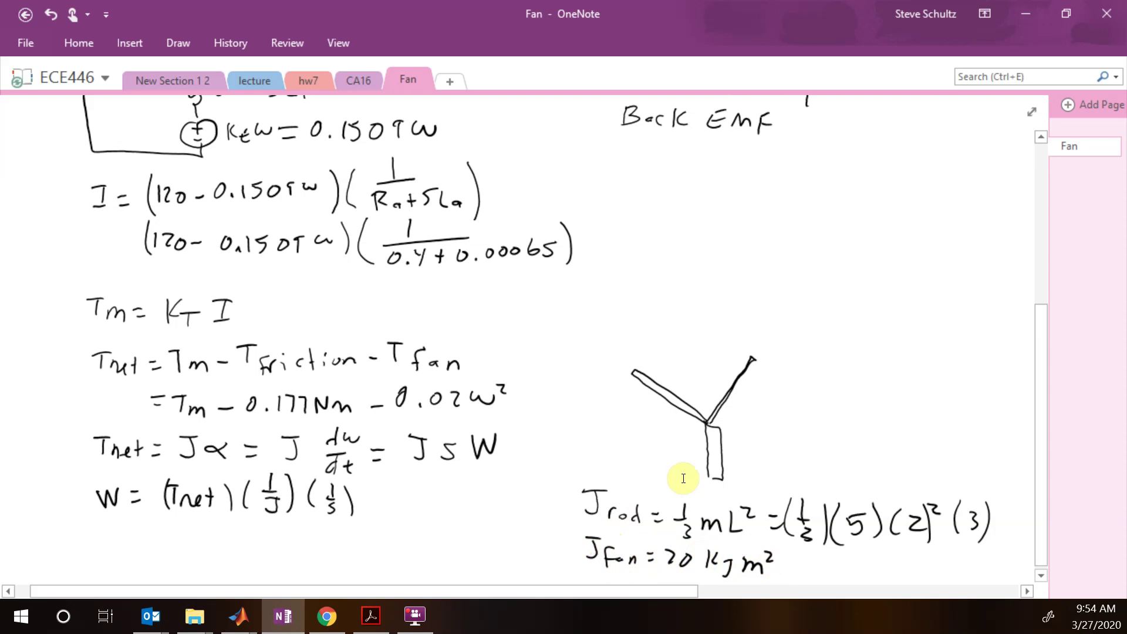
Check the motor inertia in the problem statement and handwrite Jtot = 20 + 7.062x10⁻⁴ beneath the Jfan line
scroll(684, 476, "up", 5)
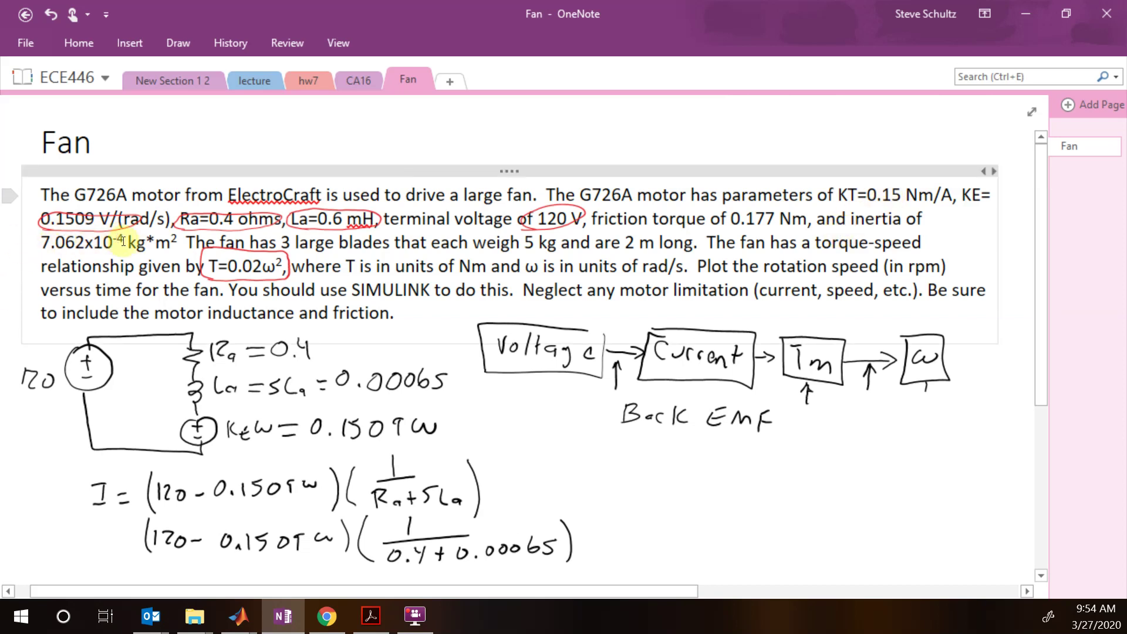
scroll(132, 245, "down", 5)
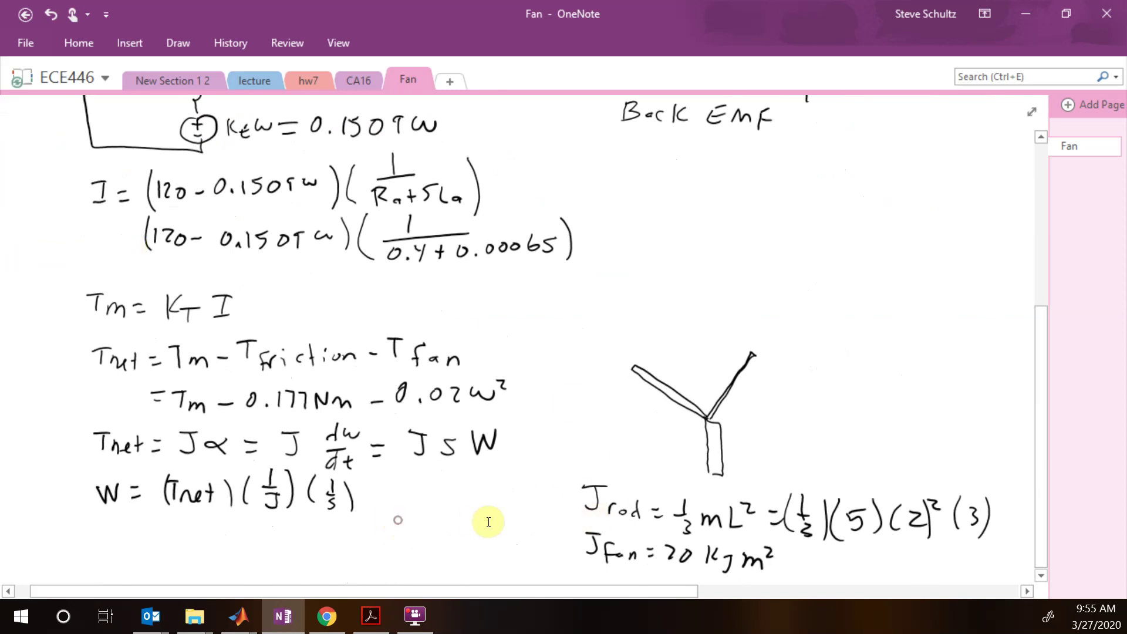
left_click(830, 564)
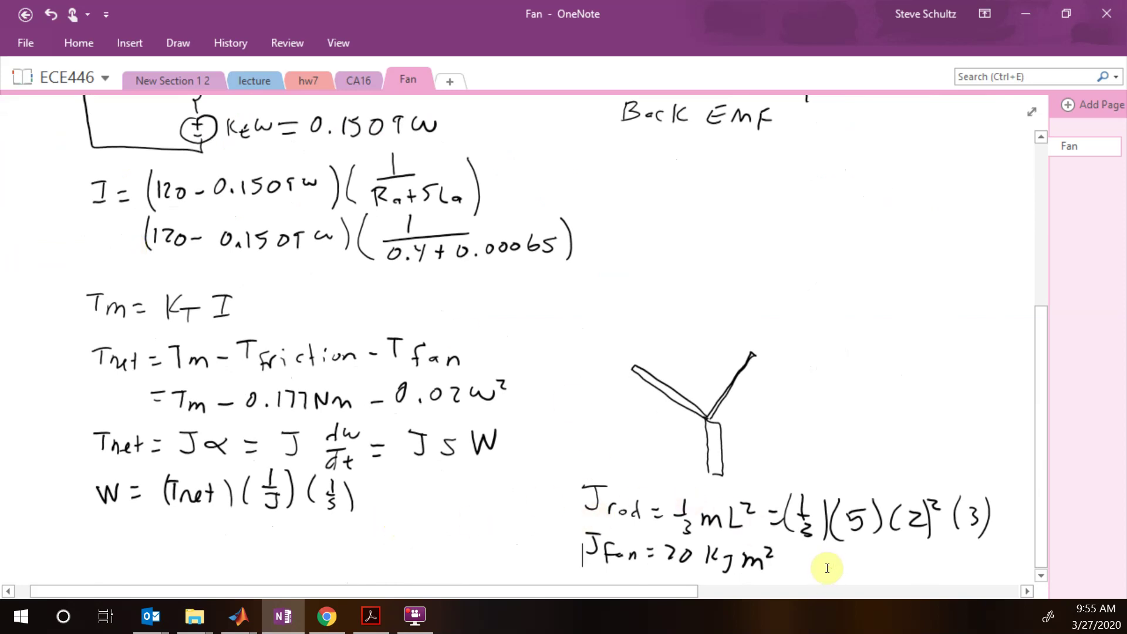
scroll(827, 568, "down", 2)
mouse_move(586, 450)
left_mouse_down()
mouse_move(605, 469)
mouse_move(710, 473)
mouse_move(755, 459)
mouse_move(873, 468)
mouse_move(887, 452)
mouse_move(888, 463)
left_mouse_up()
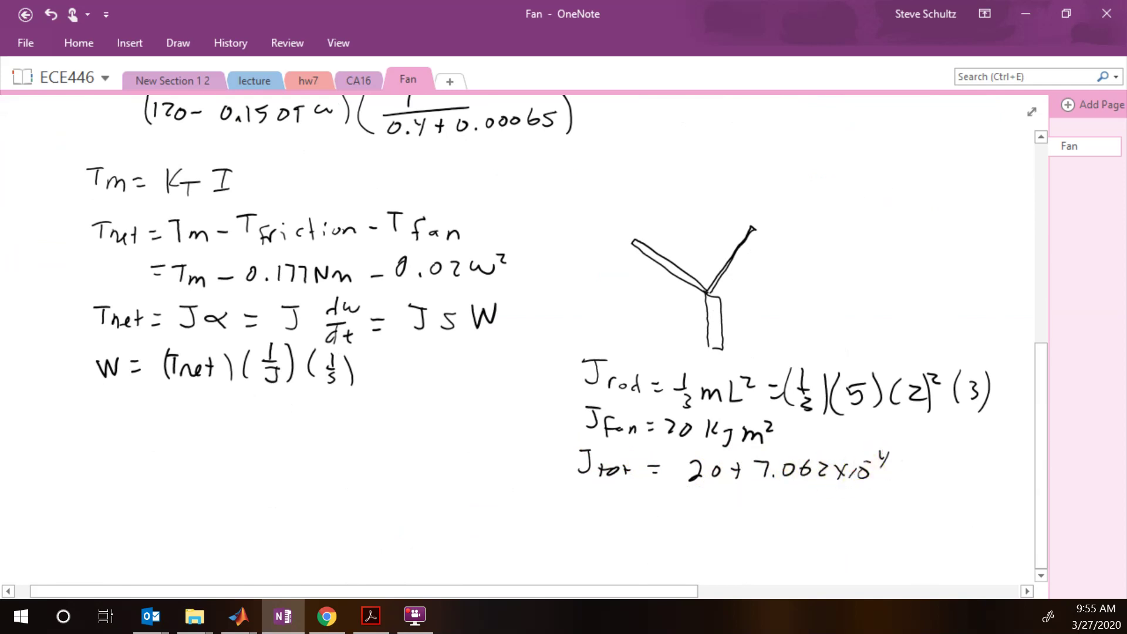
left_click(177, 43)
left_click(187, 85)
left_click(178, 43)
left_click(145, 74)
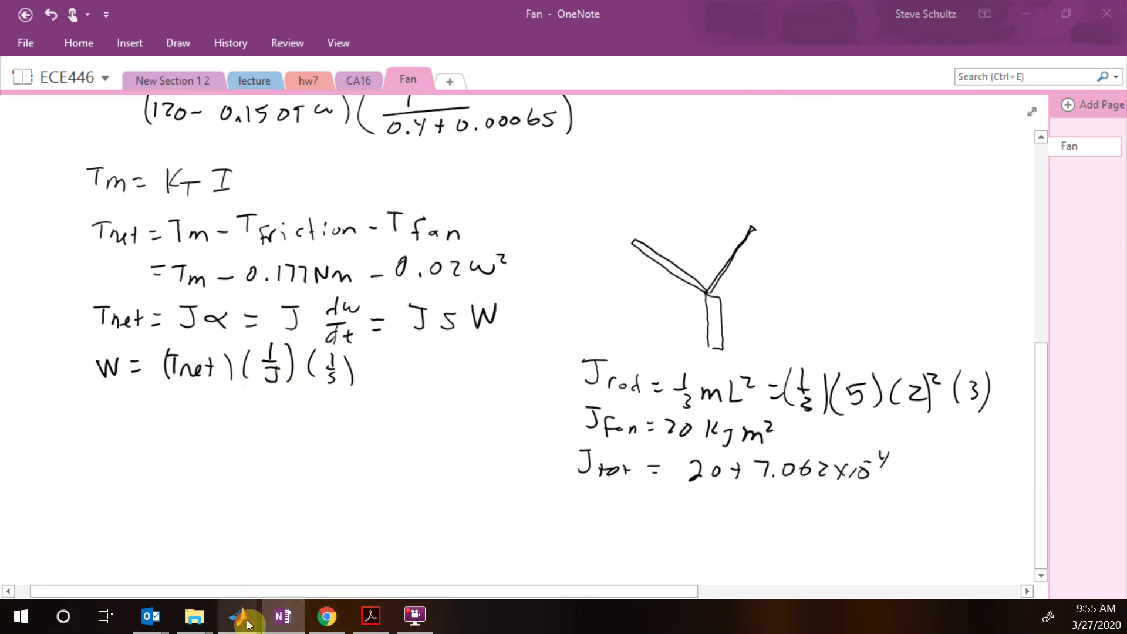
Switch to the MATLAB command window and compute Jtot=Jfan+7.062e-4 and its reciprocal 1/Jtot
mouse_move(239, 615)
left_click(164, 561)
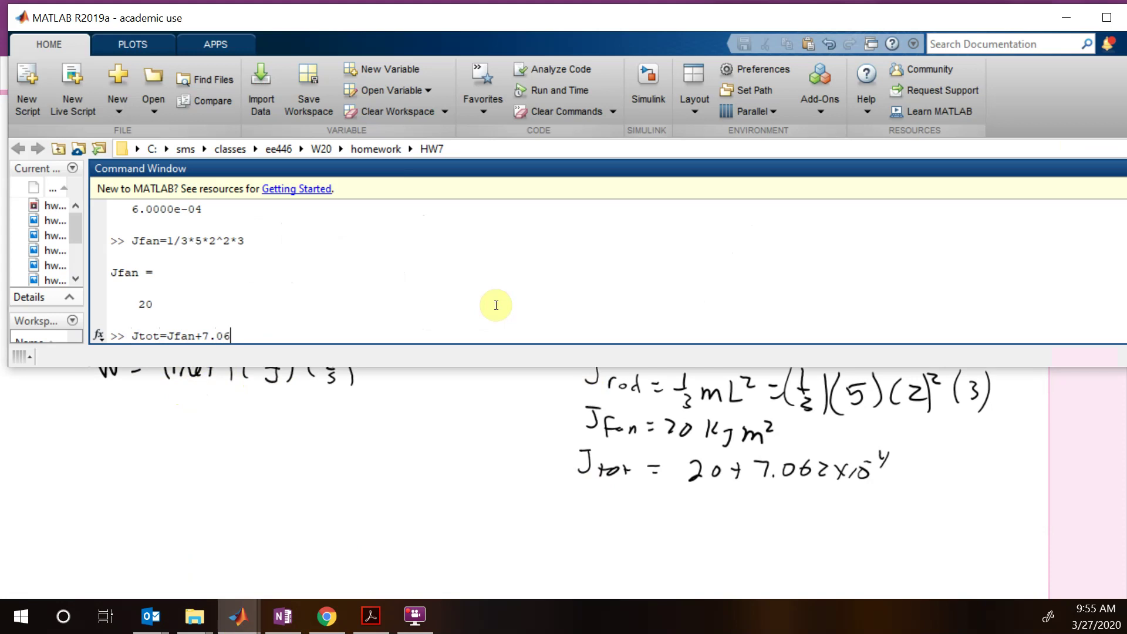
key("Return")
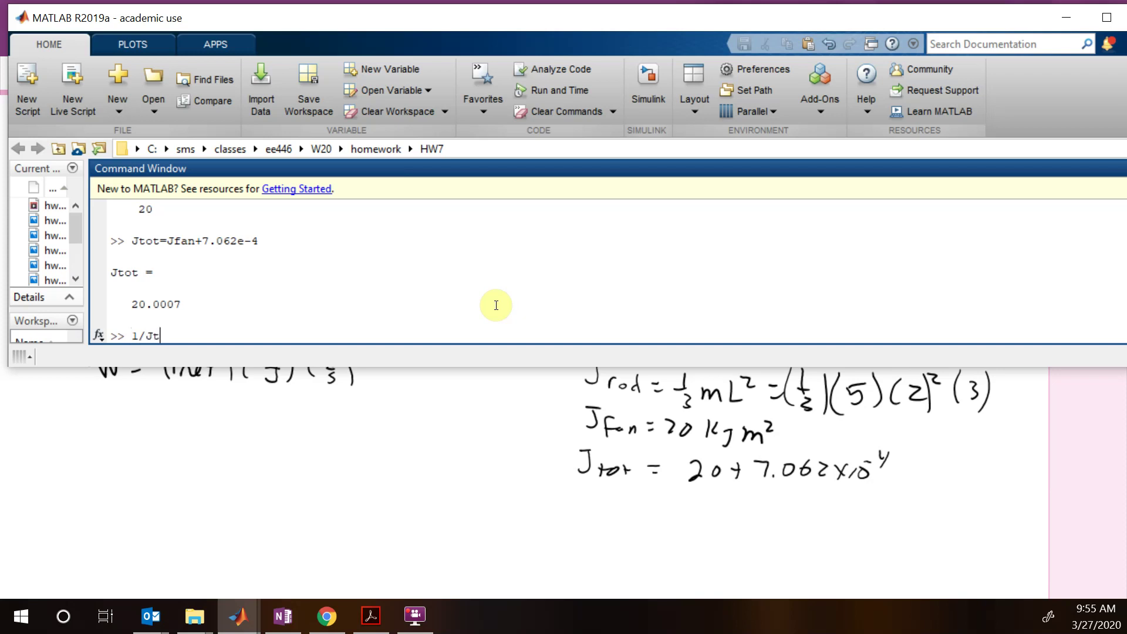
key("Return")
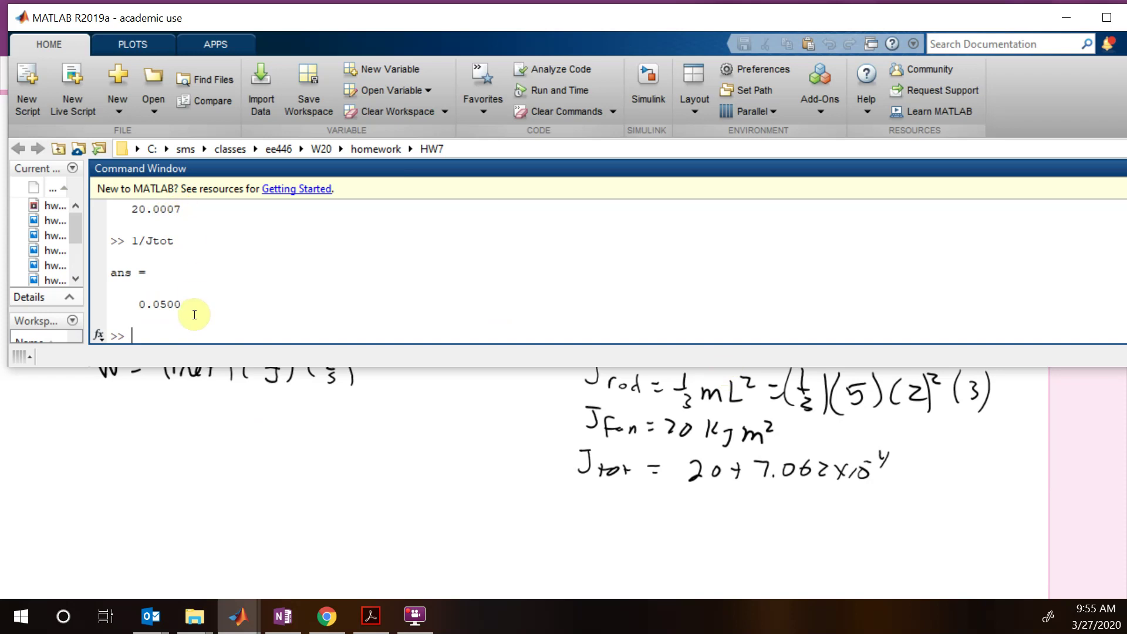
Switch to the Simulink model and add a Gain block just after the torque summing junction
mouse_move(243, 617)
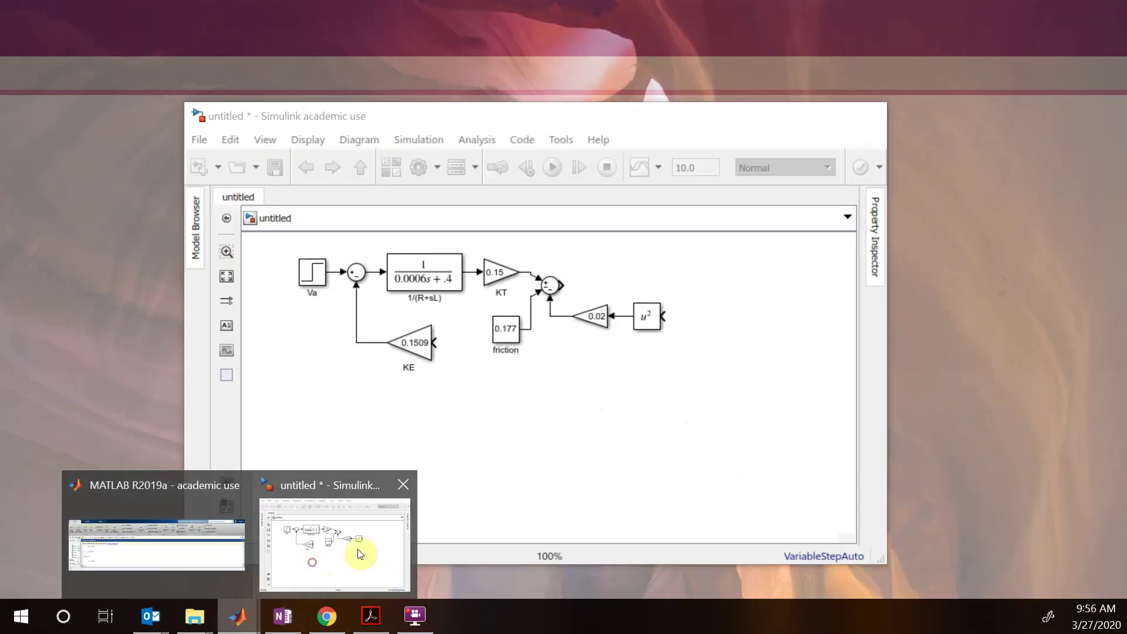
left_click(360, 558)
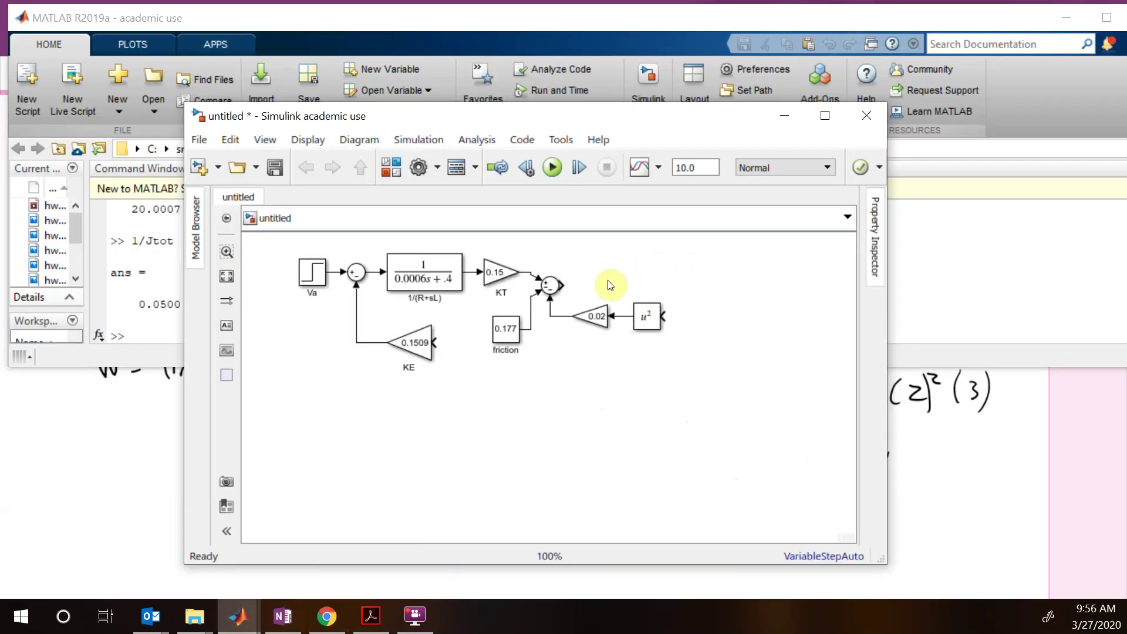
double_click(598, 276)
type("gain")
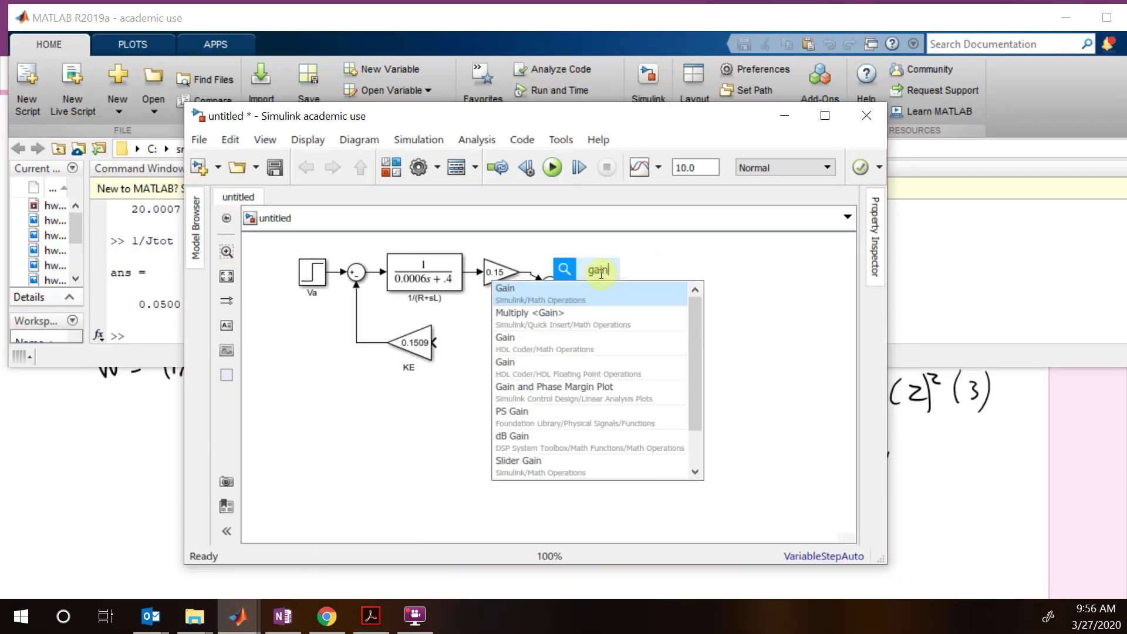
key("Return")
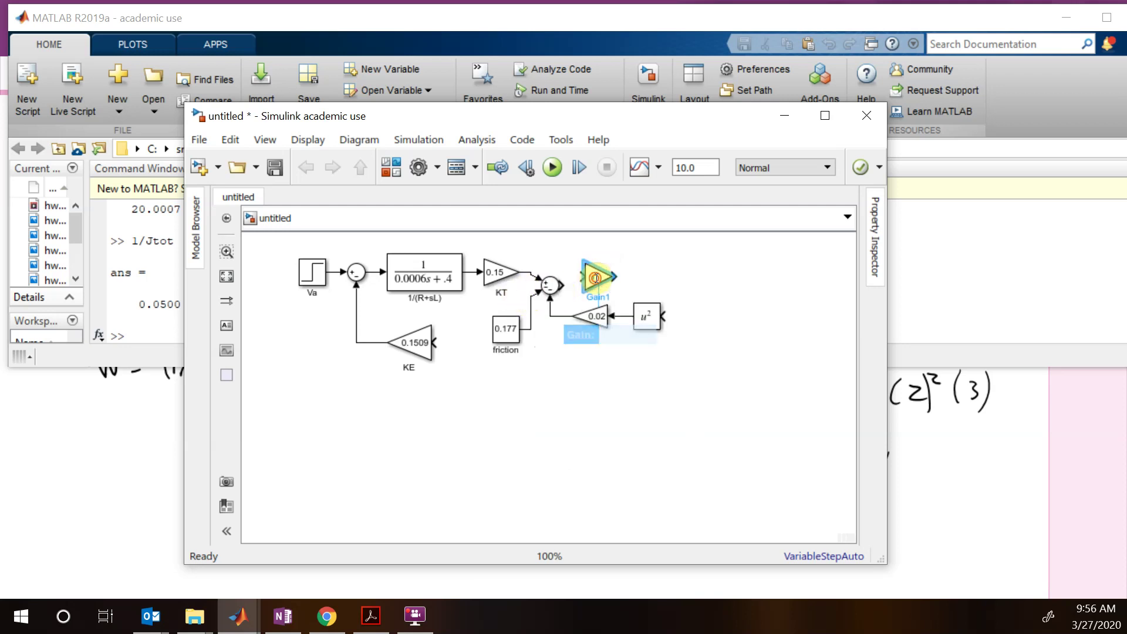
Set the new Gain block to 0.05, label it 1/J, and enlarge and connect it to the torque summing junction's output
double_click(595, 278)
type("0.05")
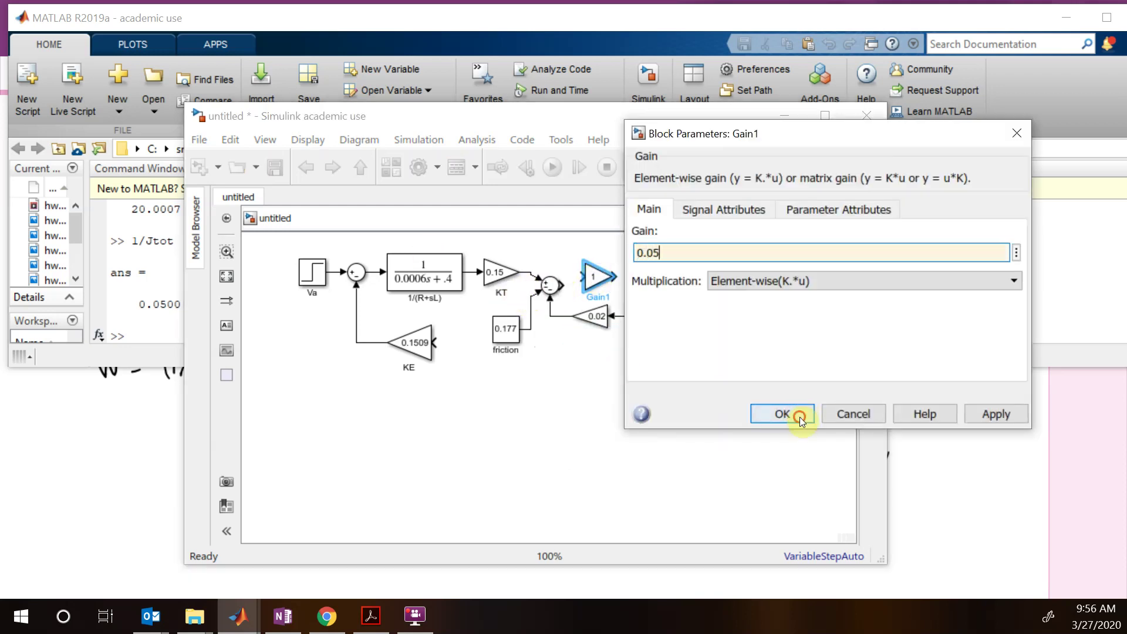
left_click(799, 416)
left_click(604, 303)
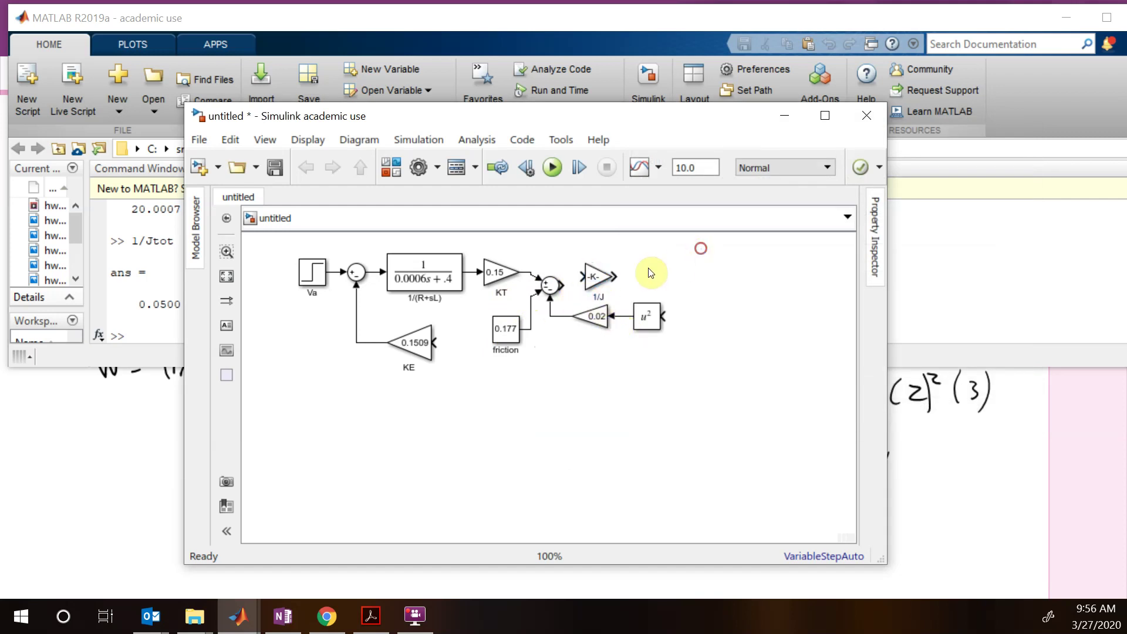
left_click_drag(594, 276, 629, 297)
Add a Transfer Fcn block beside the 1/J gain and set its denominator coefficients to [1 0]
left_click(652, 290)
double_click(654, 291)
type("tr")
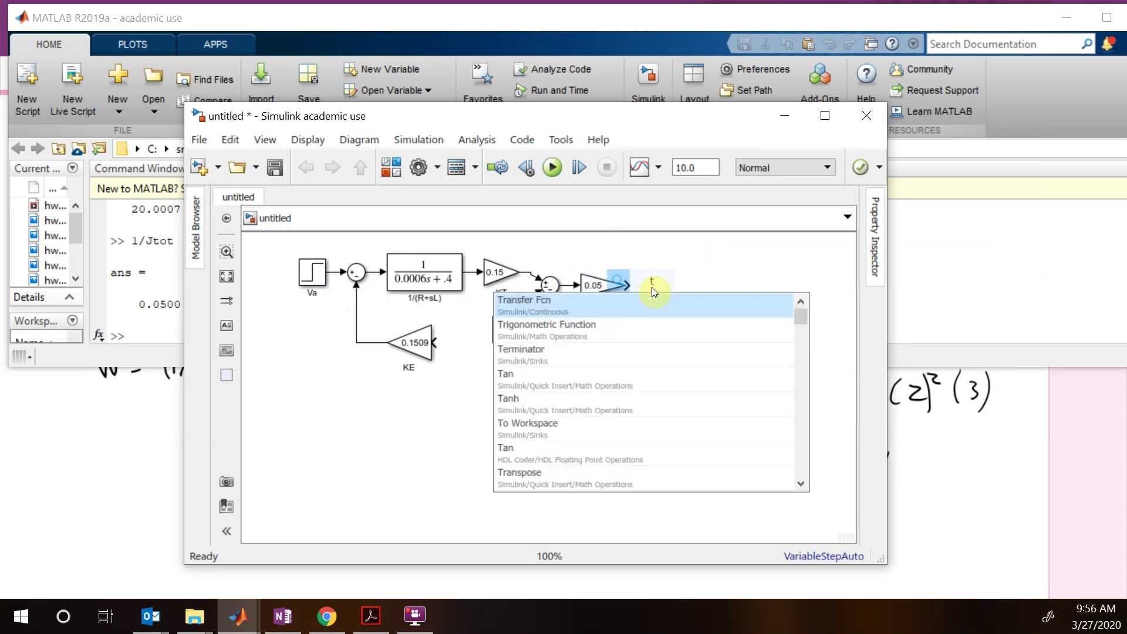
left_click(534, 303)
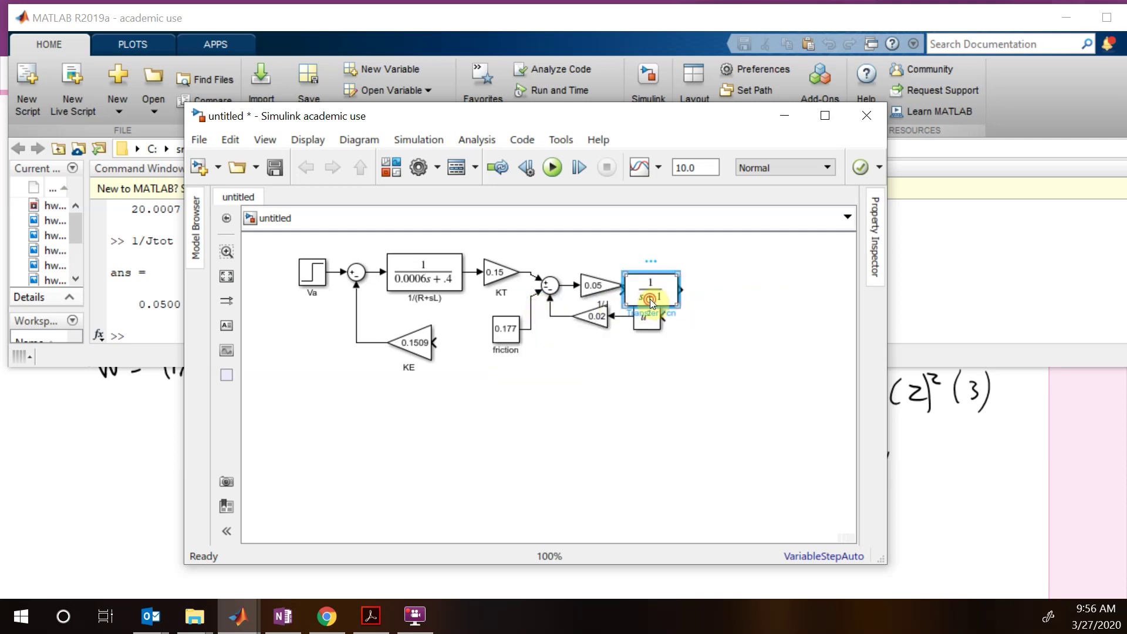
double_click(649, 298)
left_click(726, 292)
key("BackSpace")
type("0")
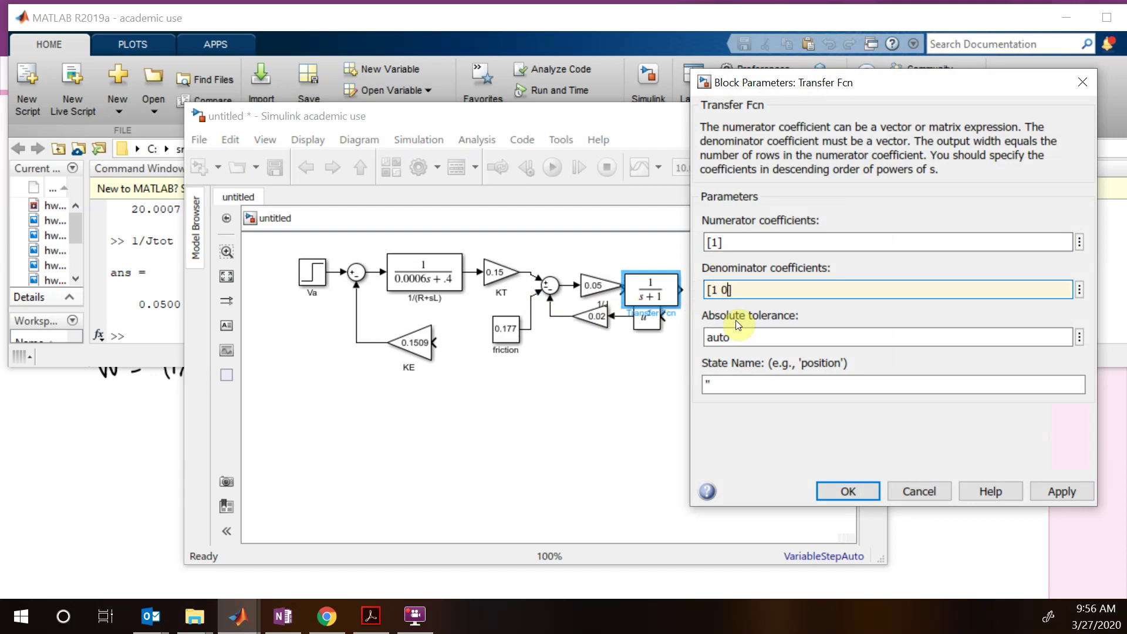
left_click(824, 498)
Lower the 0.02 gain and u² blocks, then reposition the 1/s block and connect it to the 1/J gain's output
left_click_drag(737, 403, 598, 349)
left_click(717, 308)
left_click(656, 303)
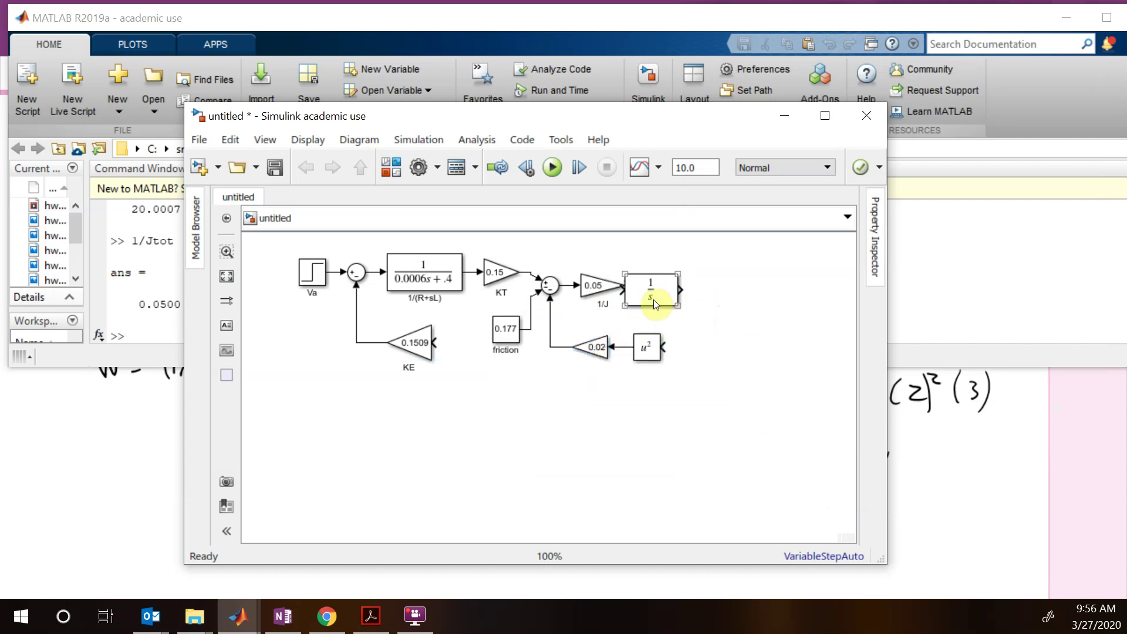
left_click(741, 343)
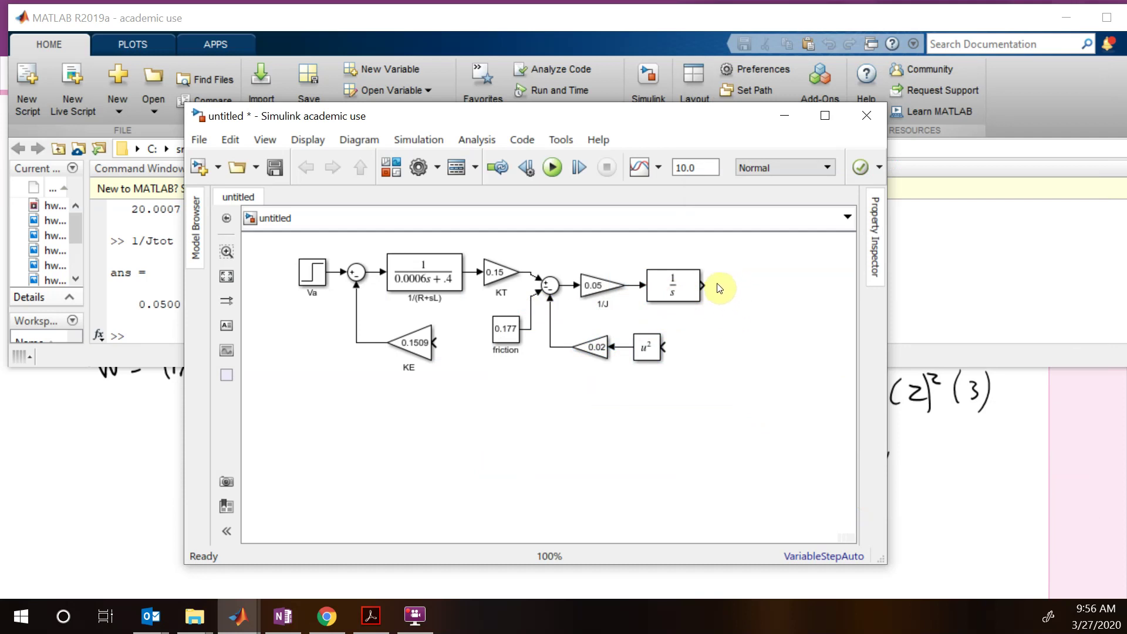
Feed the 1/s output back to the u² block and to the KE gain, moving KE lower for the return line
left_click_drag(706, 284, 664, 347)
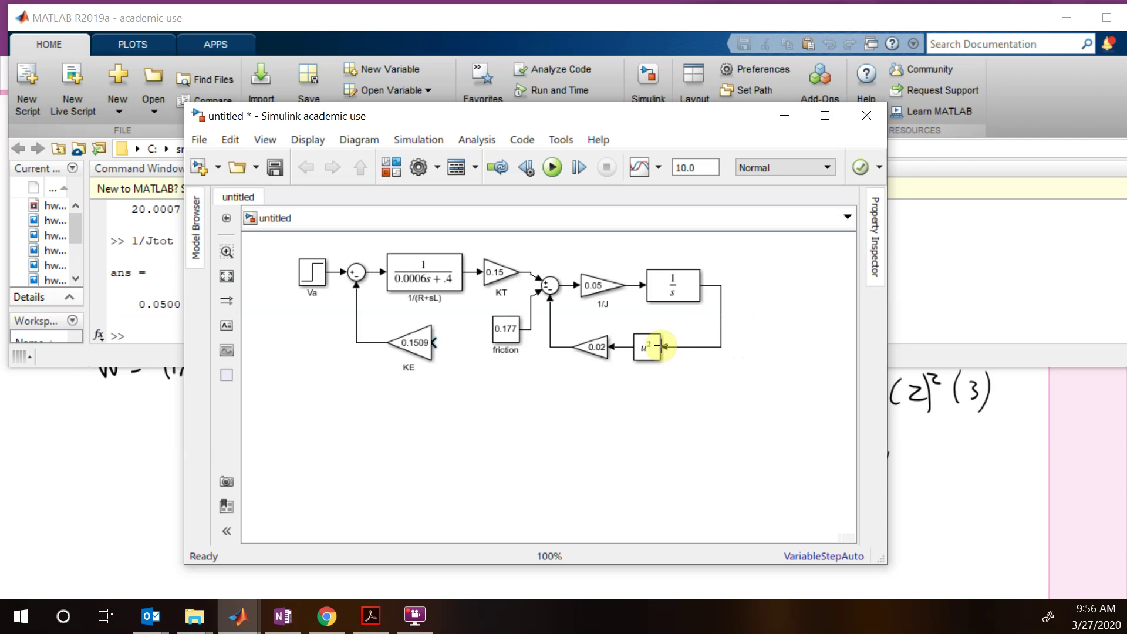
left_click(415, 352)
left_click_drag(415, 351, 721, 347)
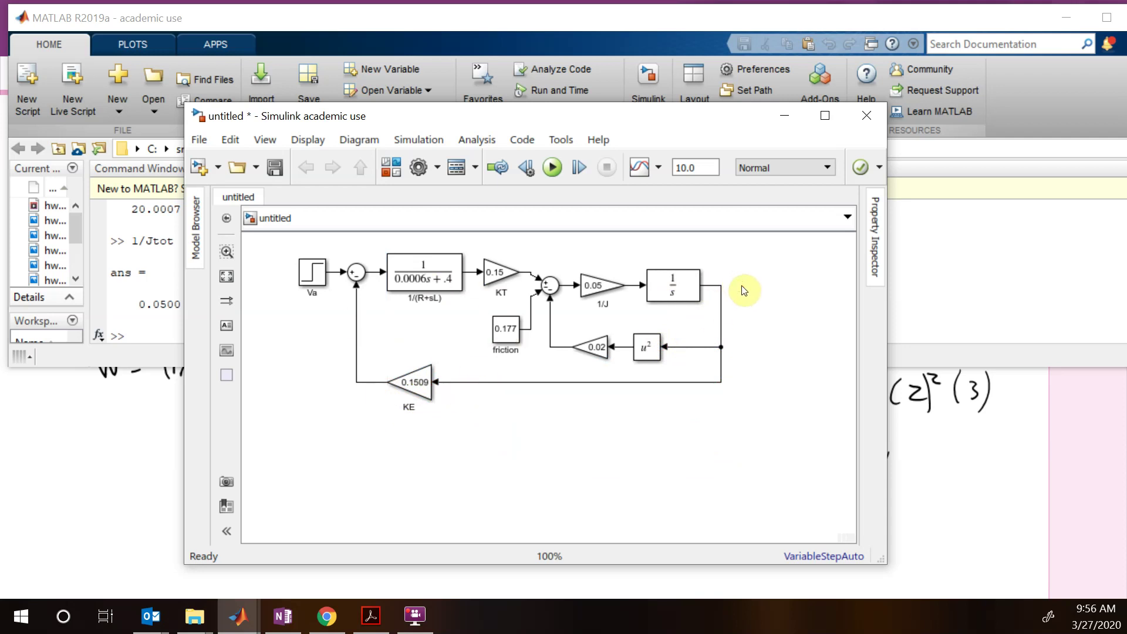
Add a Gain block beyond the 1/s output and set its gain to 60/(2*pi)
double_click(762, 298)
type("g")
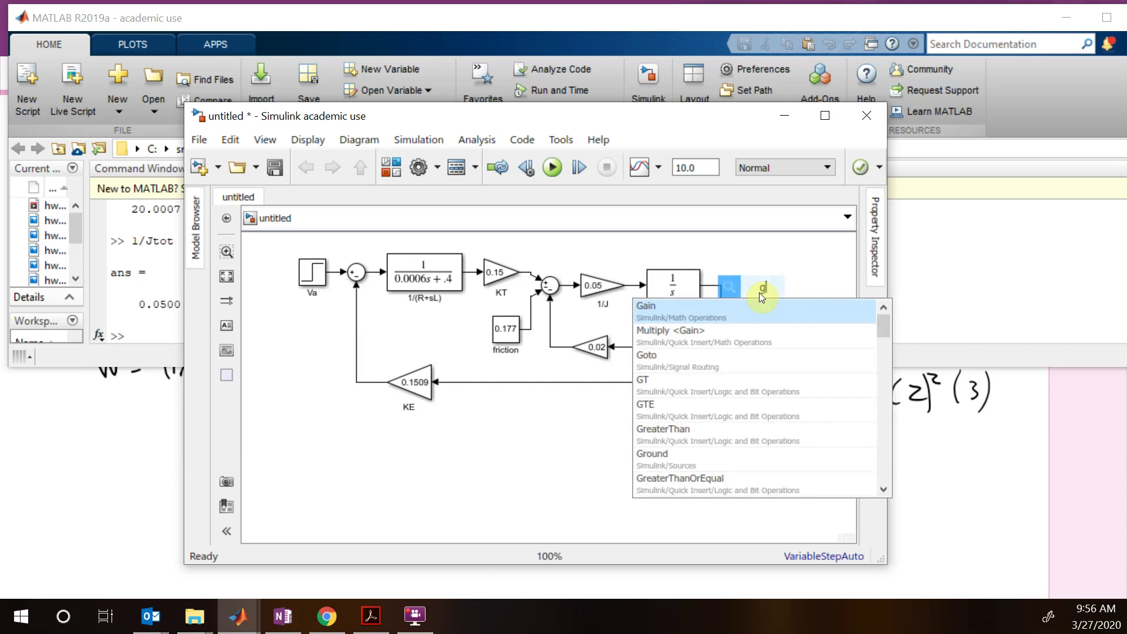
left_click(644, 308)
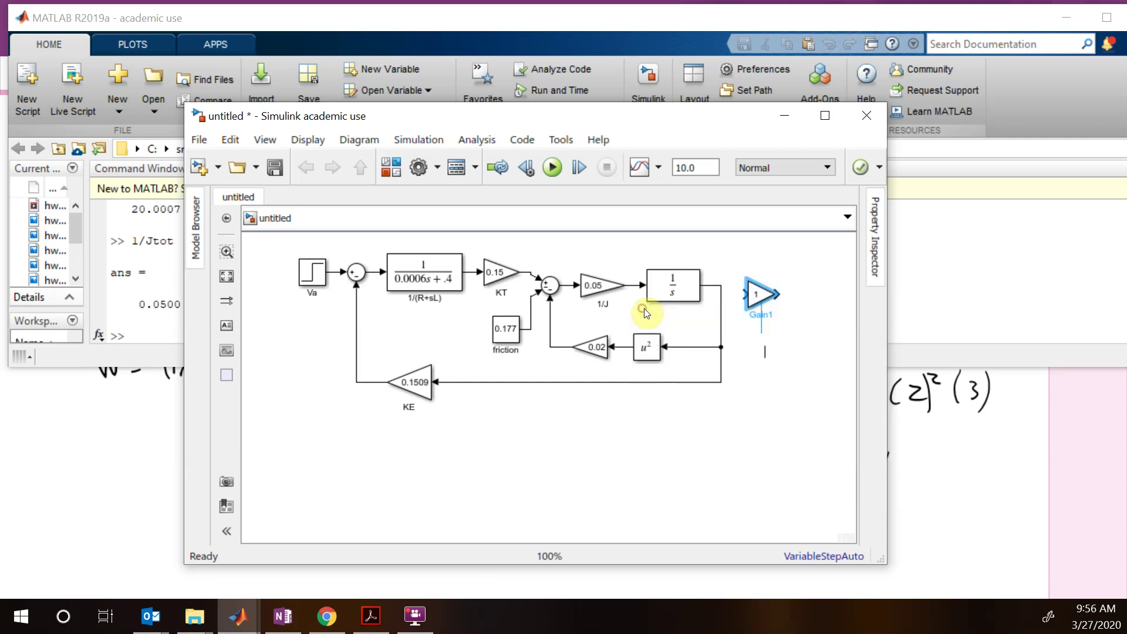
double_click(757, 301)
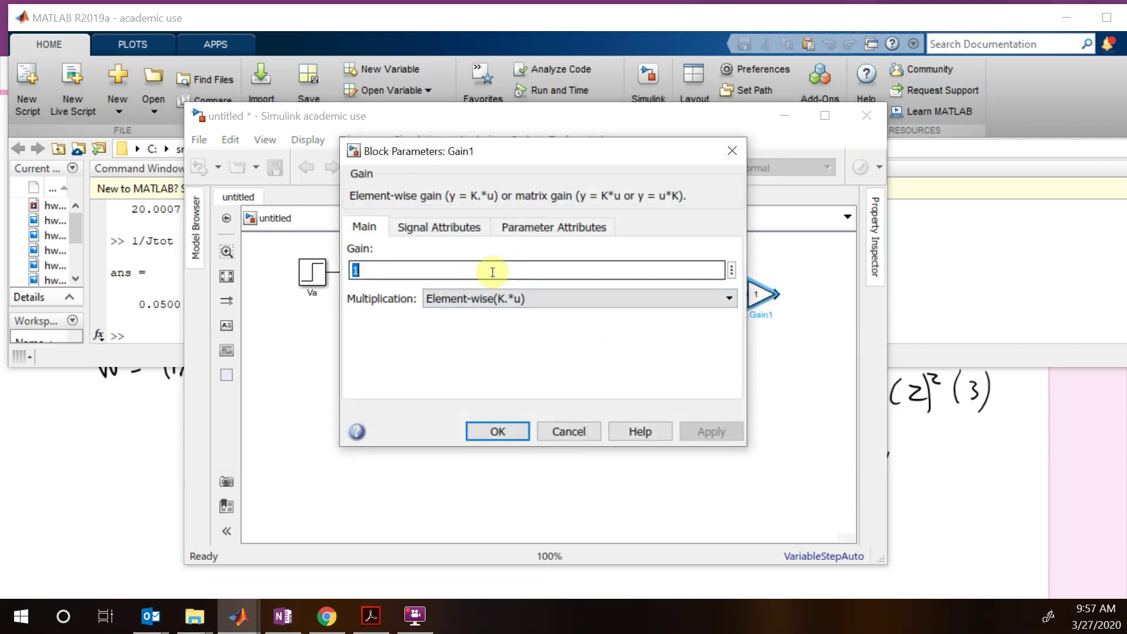
key("BackSpace")
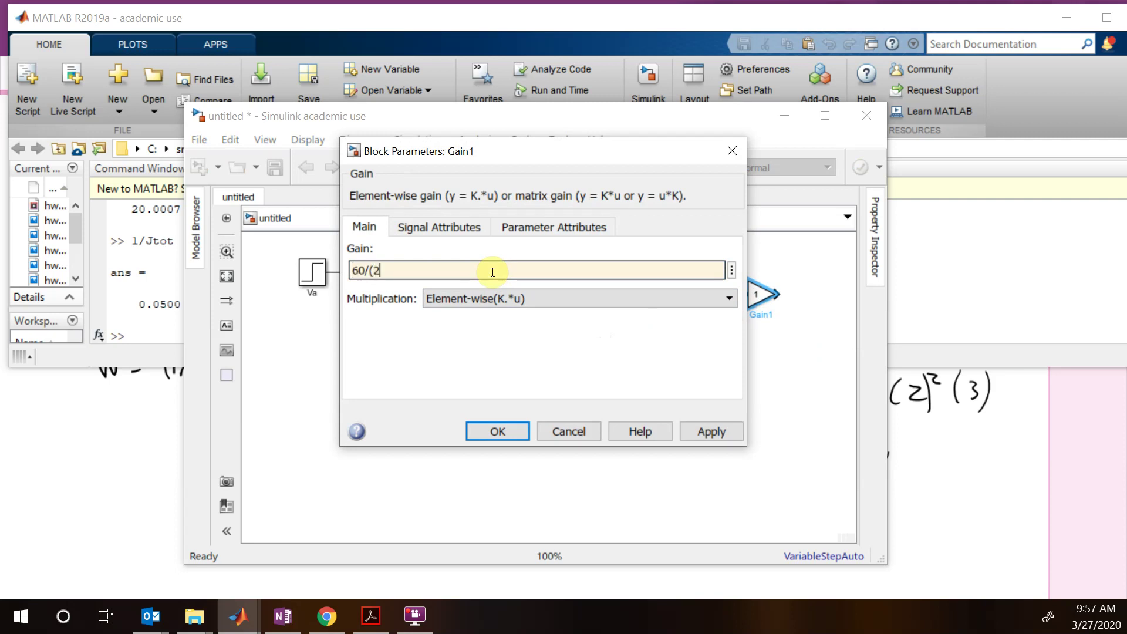
type("60/(2*pi)")
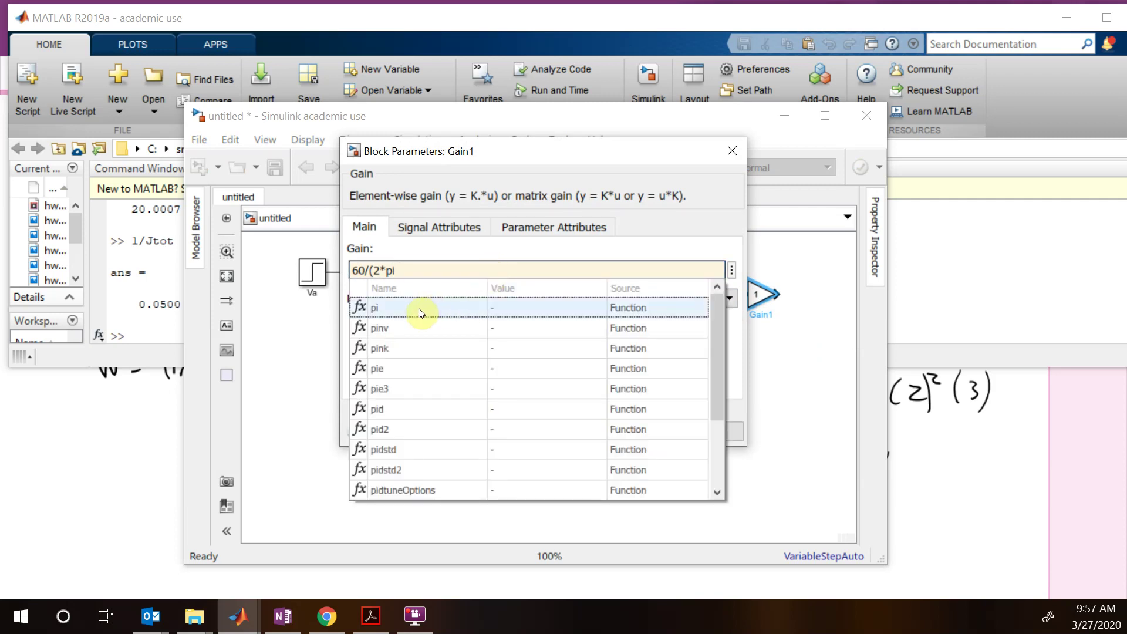
left_click(378, 306)
triple_click(409, 268)
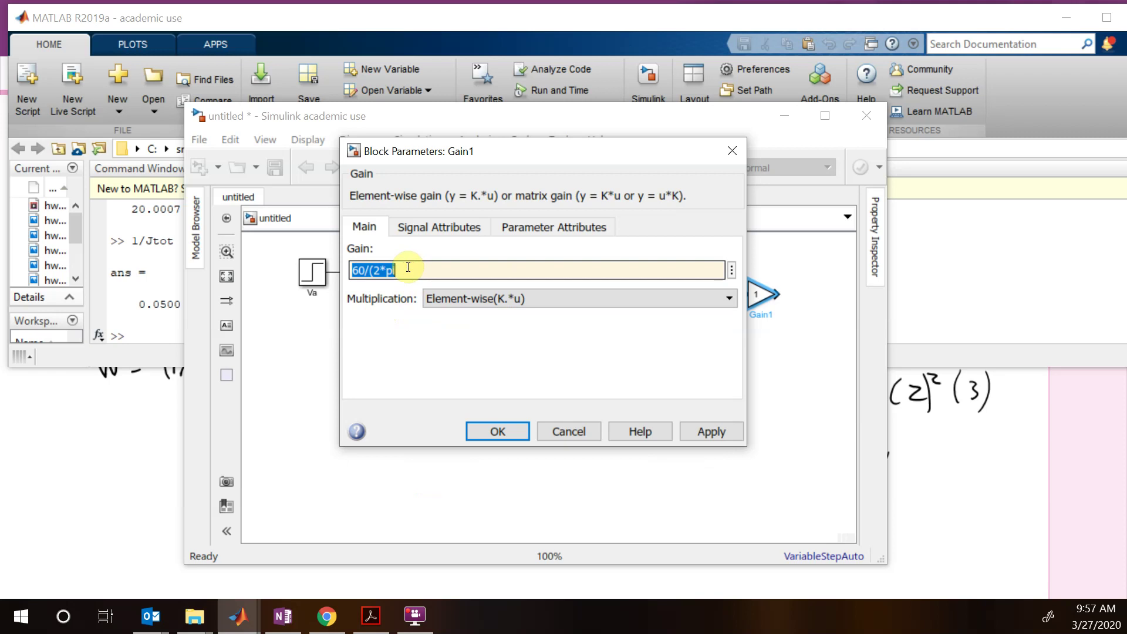
left_click(407, 268)
type(")")
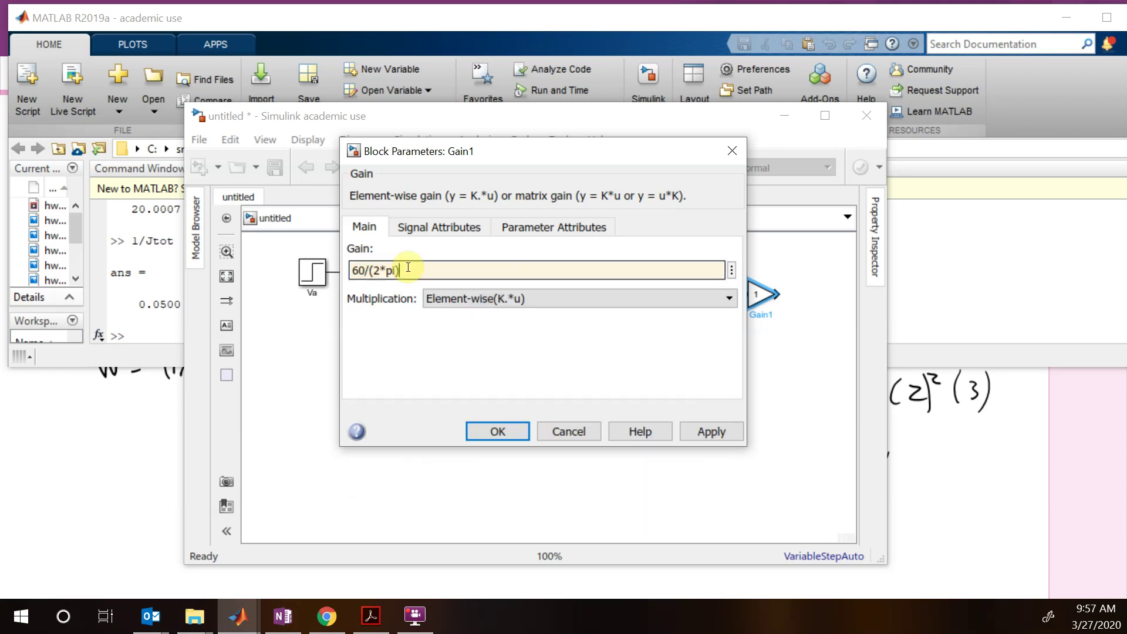
left_click(499, 433)
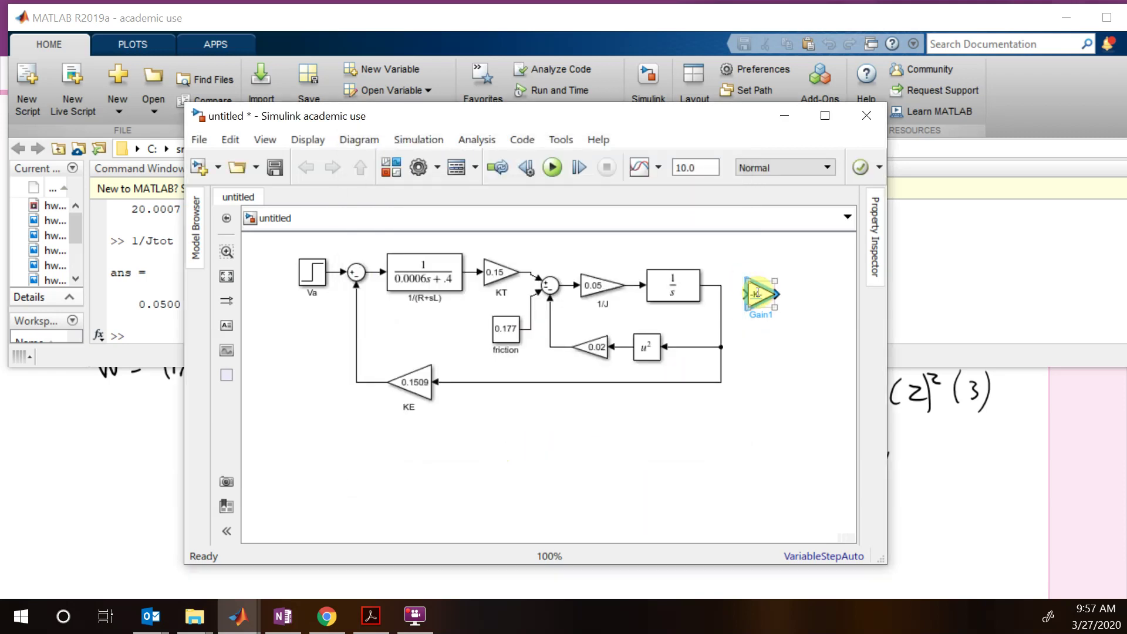
Connect the 60/(2*pi) gain to the 1/s output line and enlarge the block until its full expression fits
left_click_drag(765, 304, 747, 286)
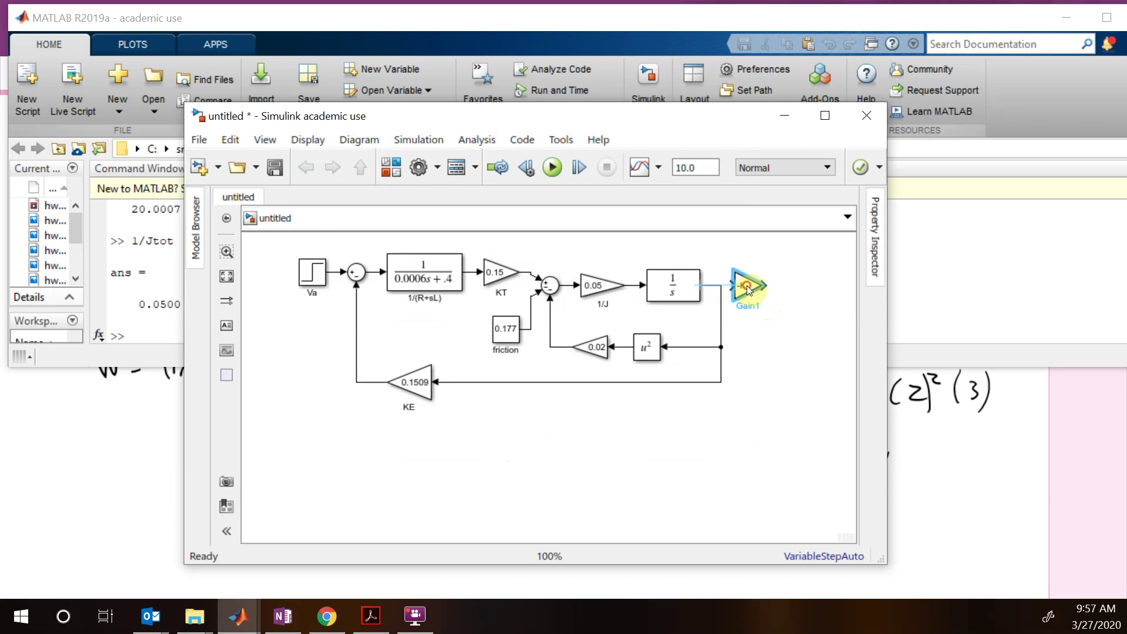
left_click(741, 308)
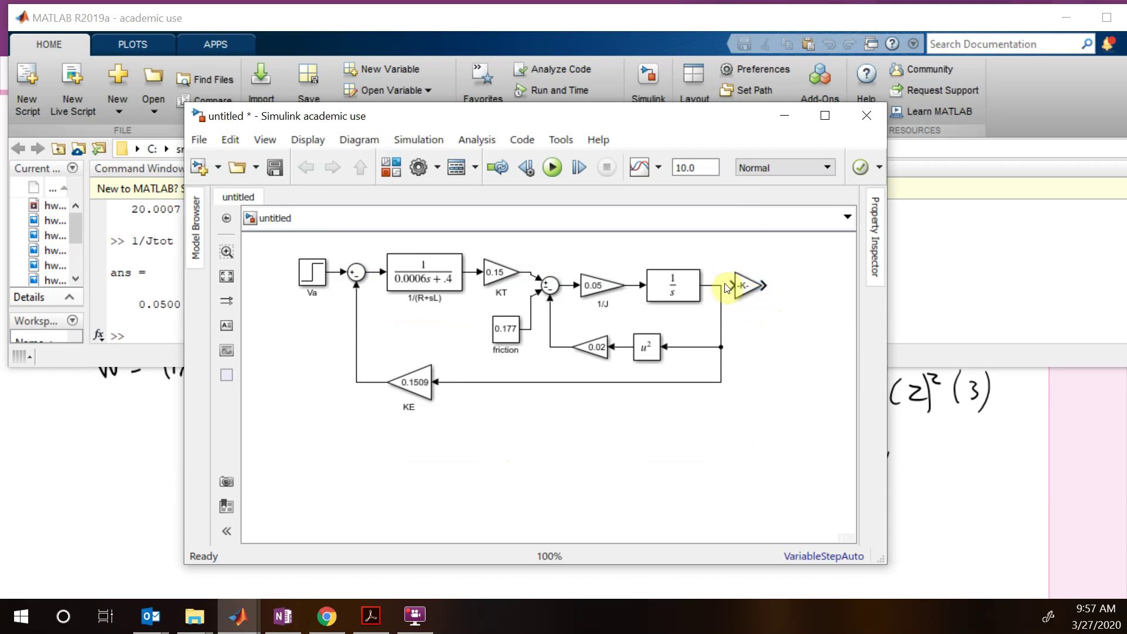
left_click_drag(732, 286, 787, 308)
left_click(754, 299)
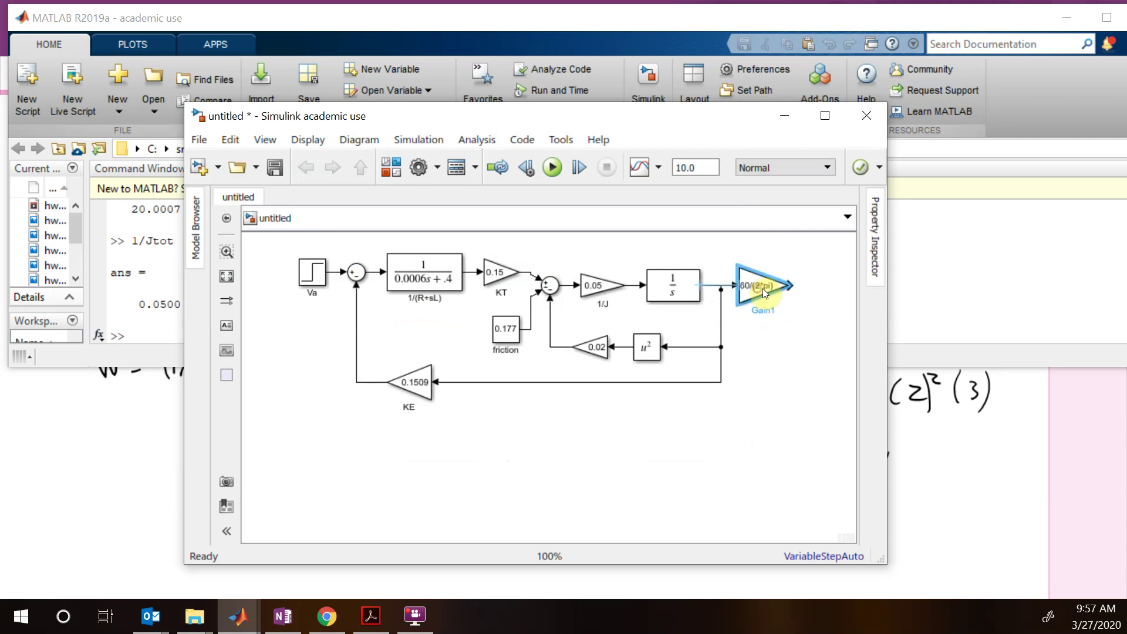
left_click(777, 357)
scroll(822, 346, "up", 1)
scroll(824, 351, "down", 1)
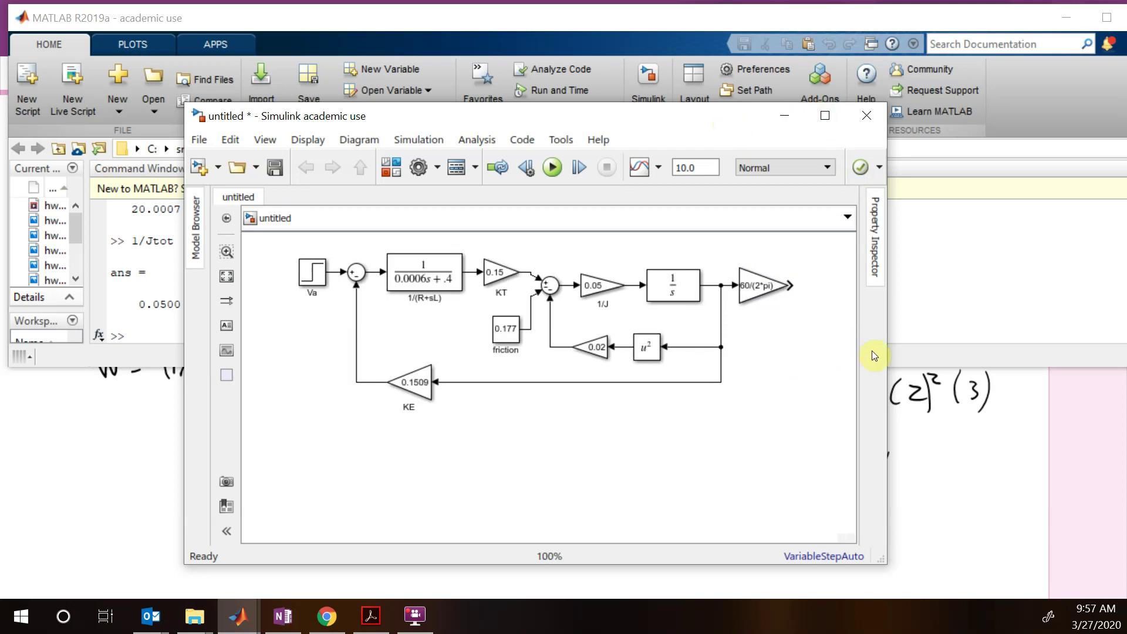
Shift the entire block diagram lower on the canvas and move the model window to the screen's upper-left corner
left_click_drag(813, 423, 270, 236)
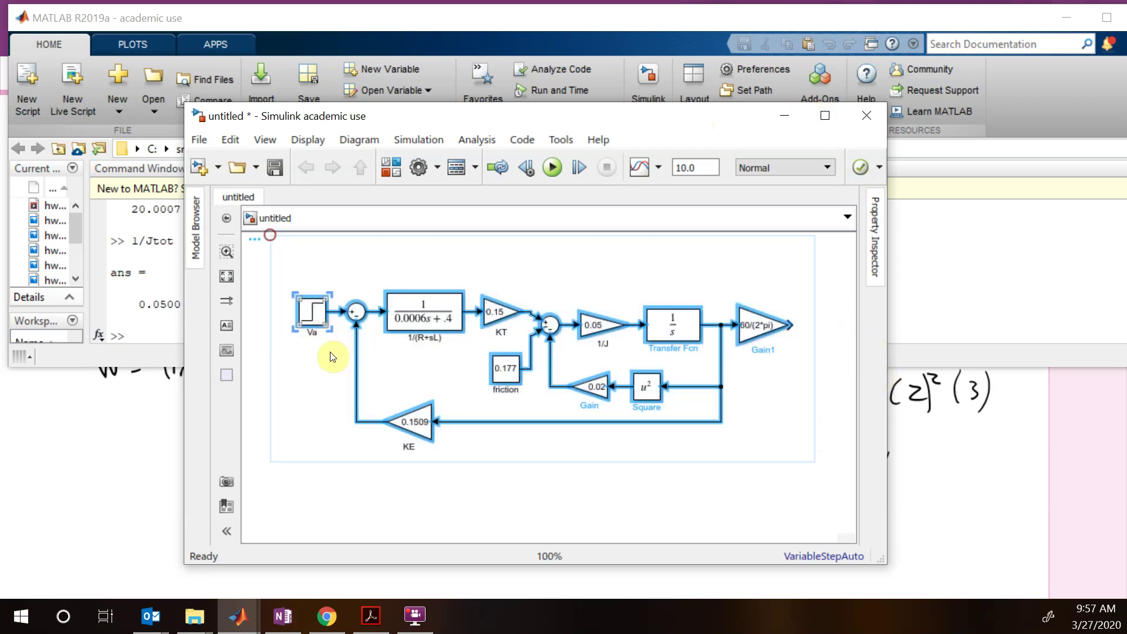
left_click_drag(427, 309, 393, 378)
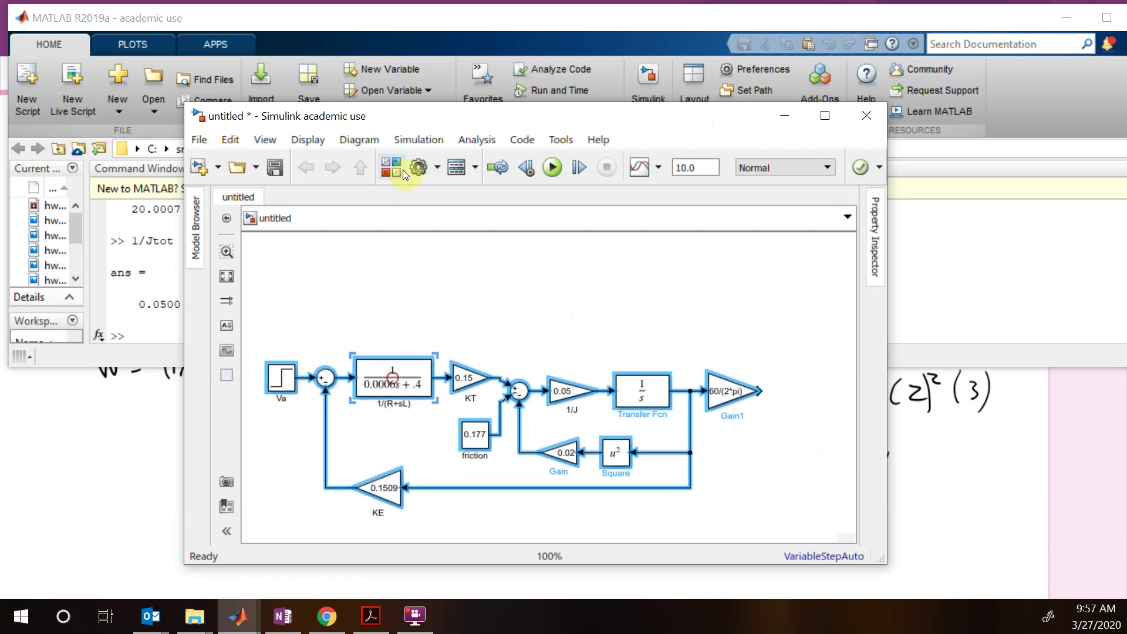
left_click_drag(441, 116, 248, 34)
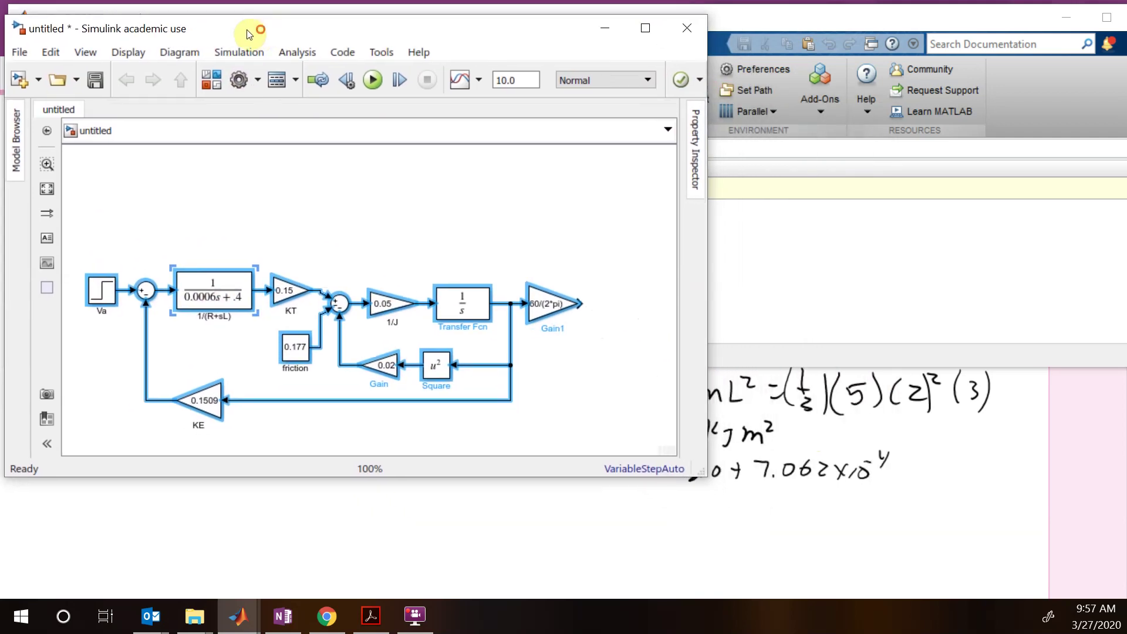
left_click(600, 379)
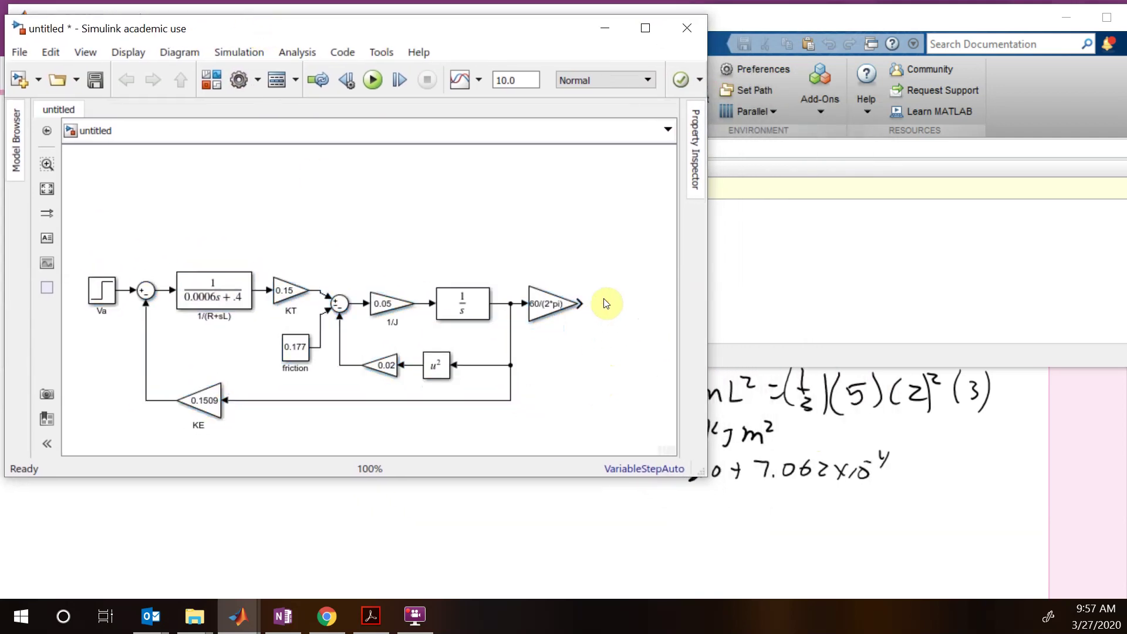
Add a Scope block right after the 60/(2*pi) gain so that it receives the gain's output
double_click(607, 304)
type("sc")
left_click(540, 315)
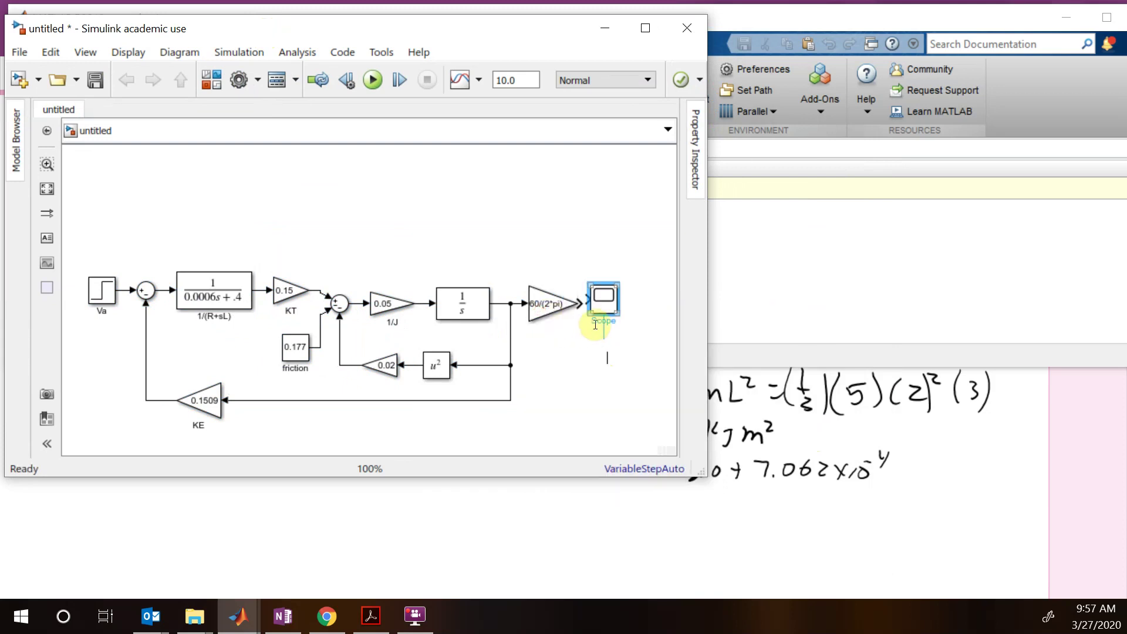
left_click(606, 381)
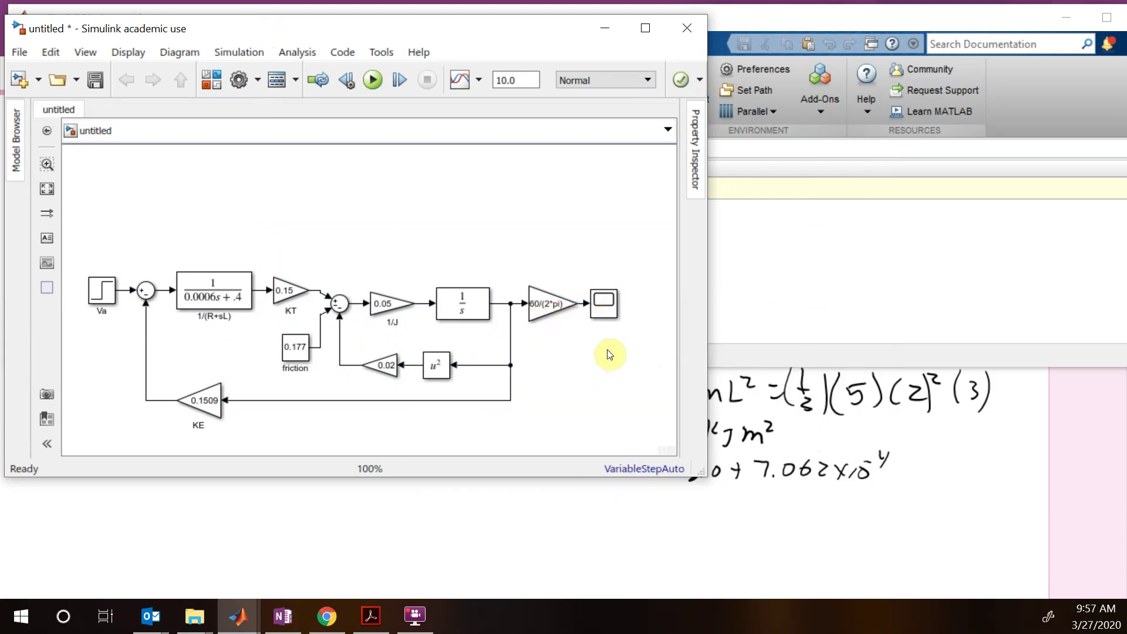
left_click(599, 378)
Add a second Scope above the KT gain and connect it to the output line of the 1/(R+sL) block
double_click(300, 229)
type("sc")
left_click(239, 246)
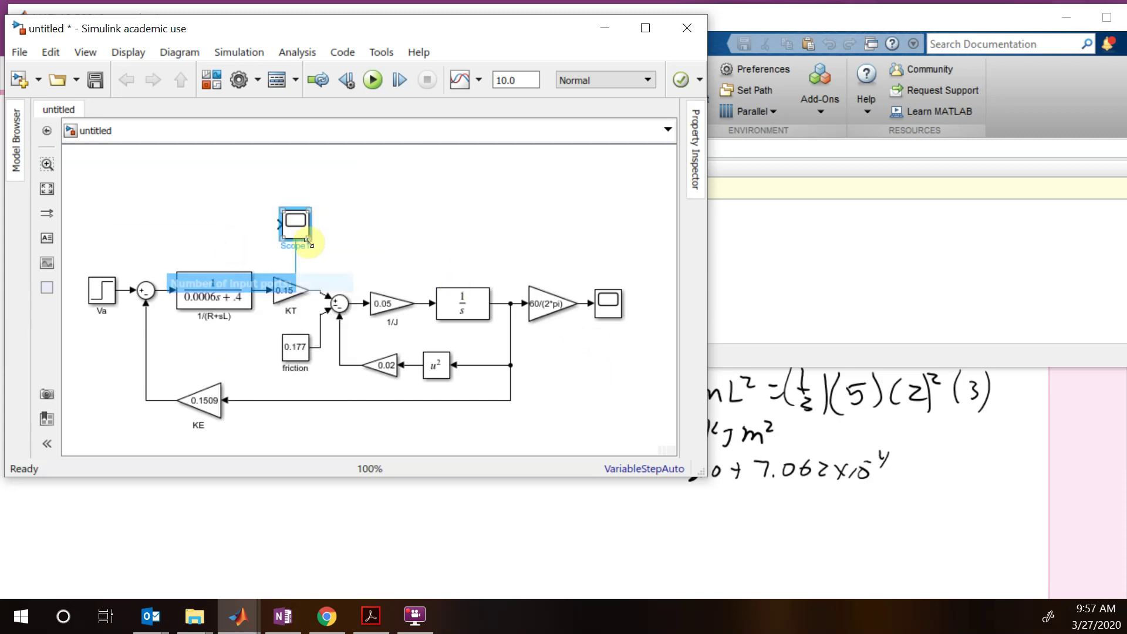
left_click_drag(301, 228, 270, 283)
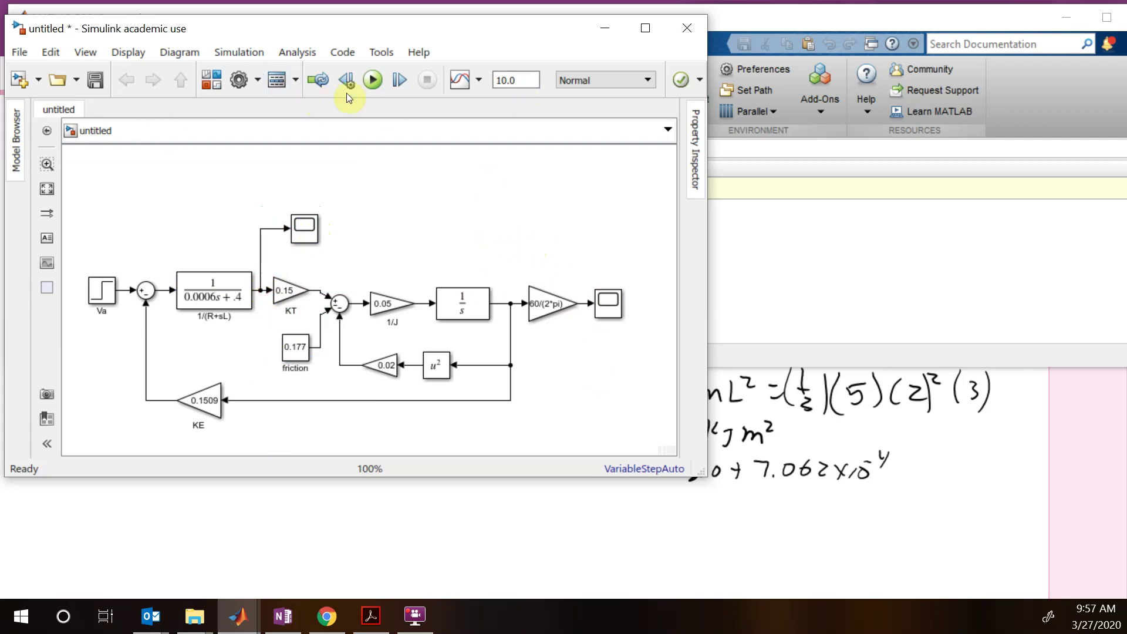
Run the simulation, open the scope on the 60/(2*pi) output, and arrange its plot beside the model window
left_click(376, 83)
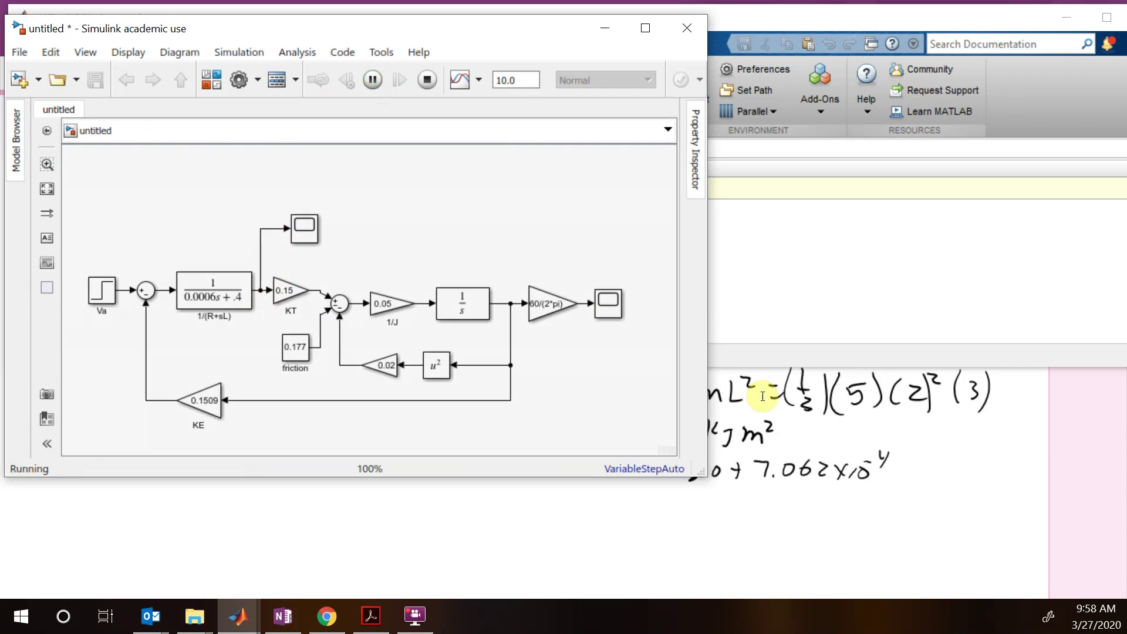
left_click(617, 315)
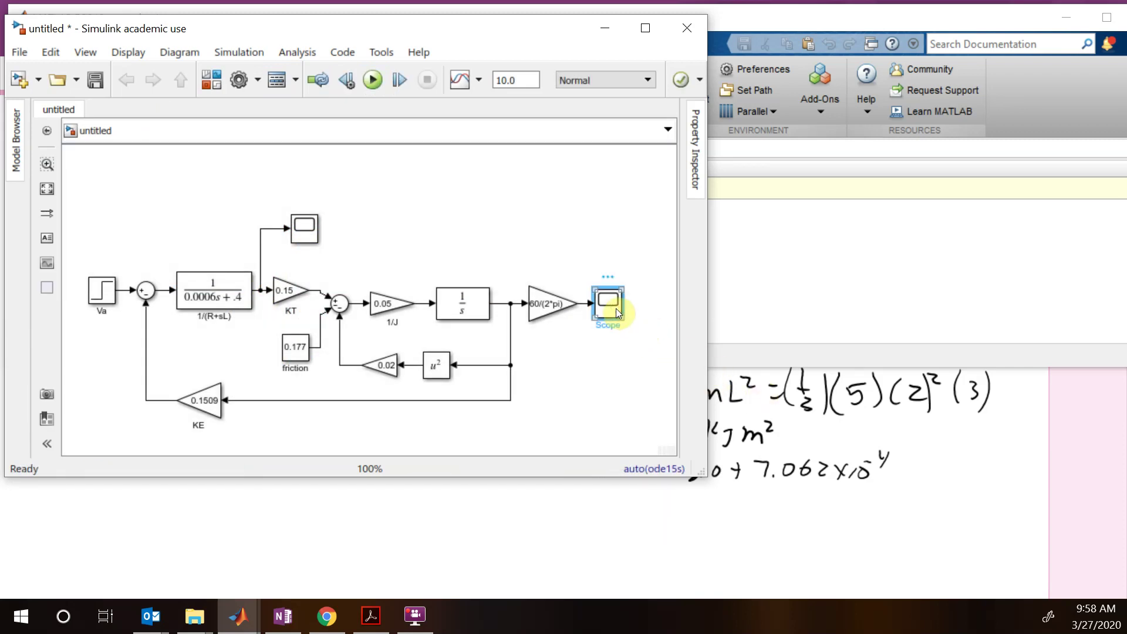
double_click(617, 309)
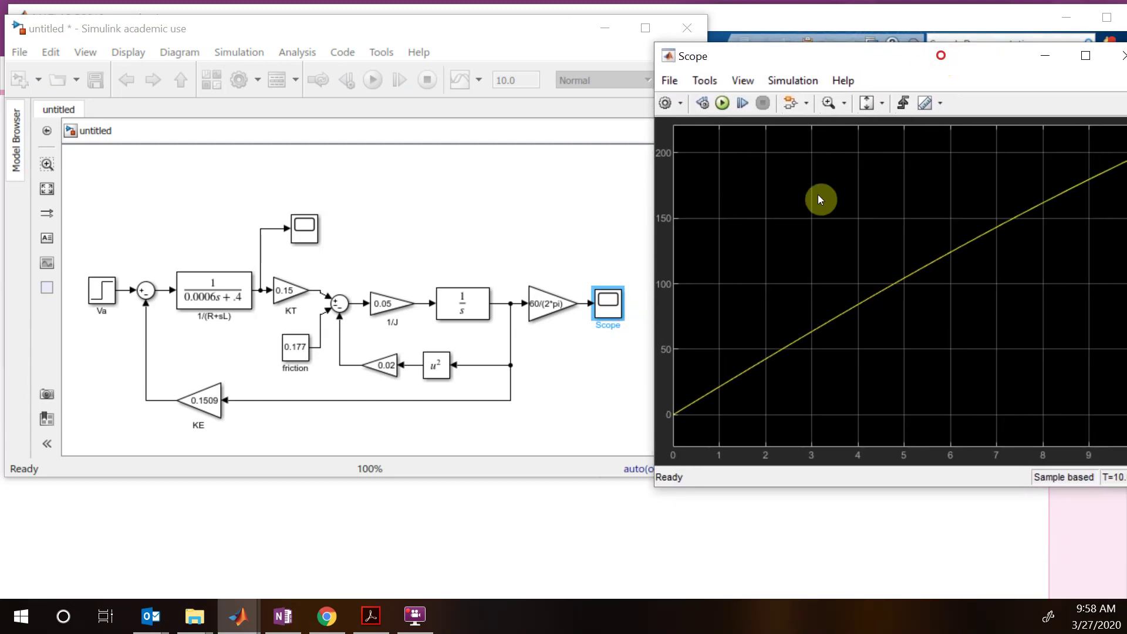
left_click(707, 475)
left_click_drag(707, 475, 651, 483)
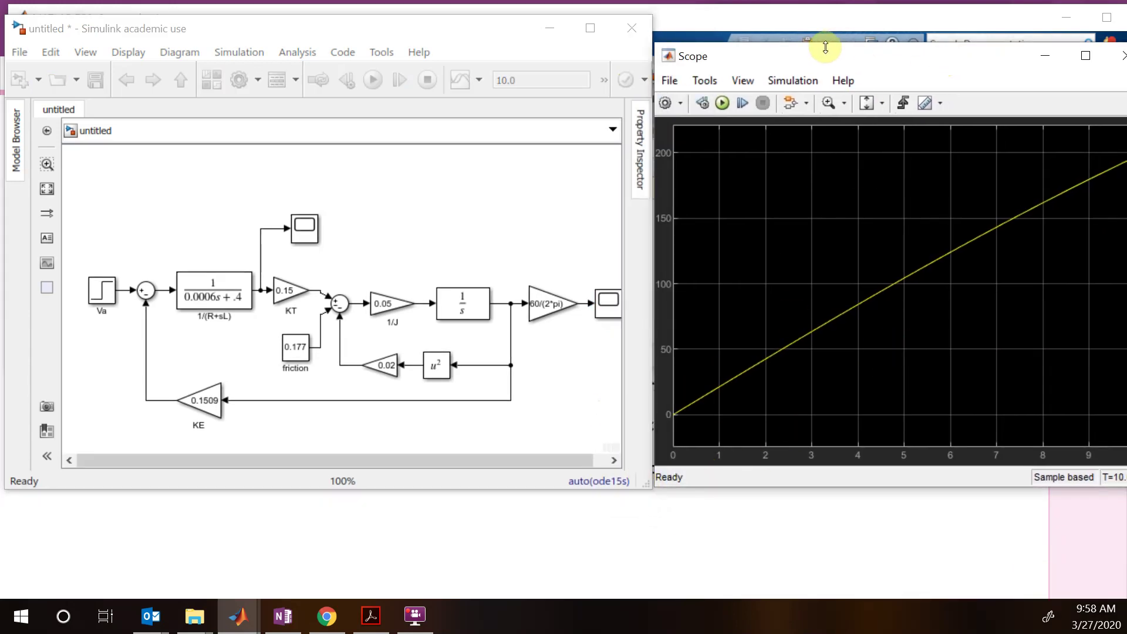
left_click_drag(824, 50, 822, 26)
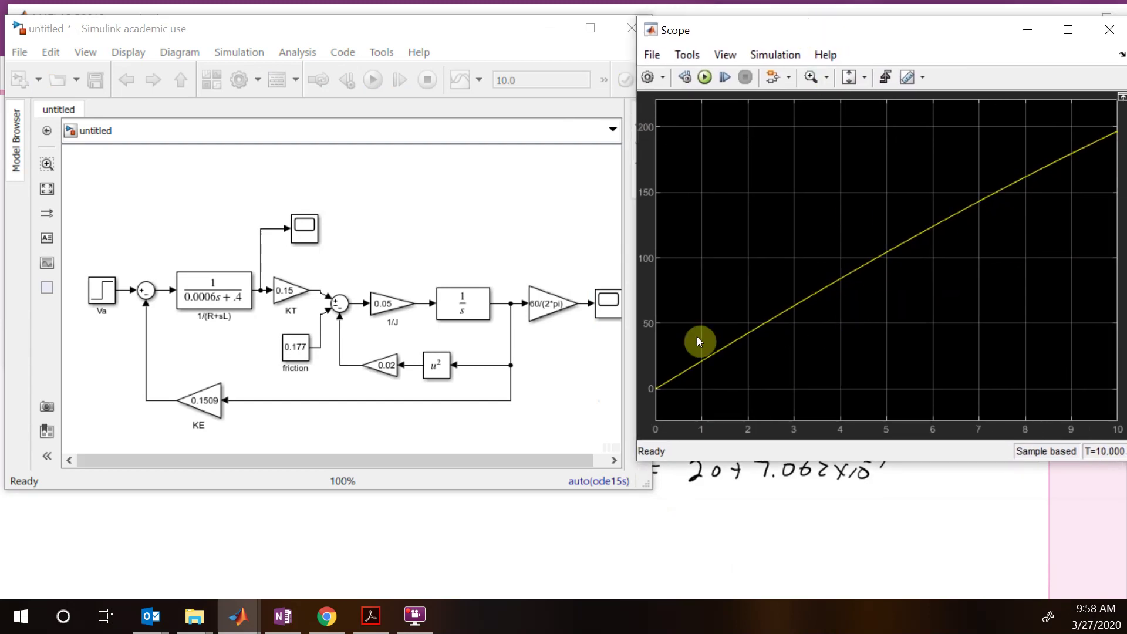
Rerun the simulation with a stop time of 100 and switch back to the OneNote derivation
left_click(571, 386)
left_click(552, 80)
left_click(554, 81)
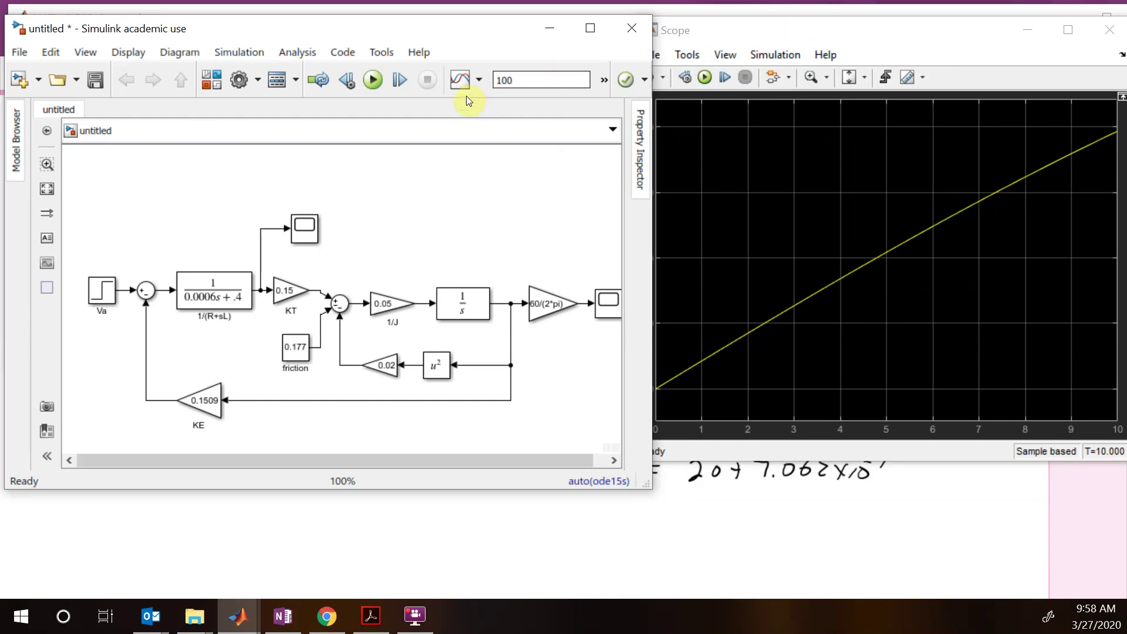
left_click(372, 79)
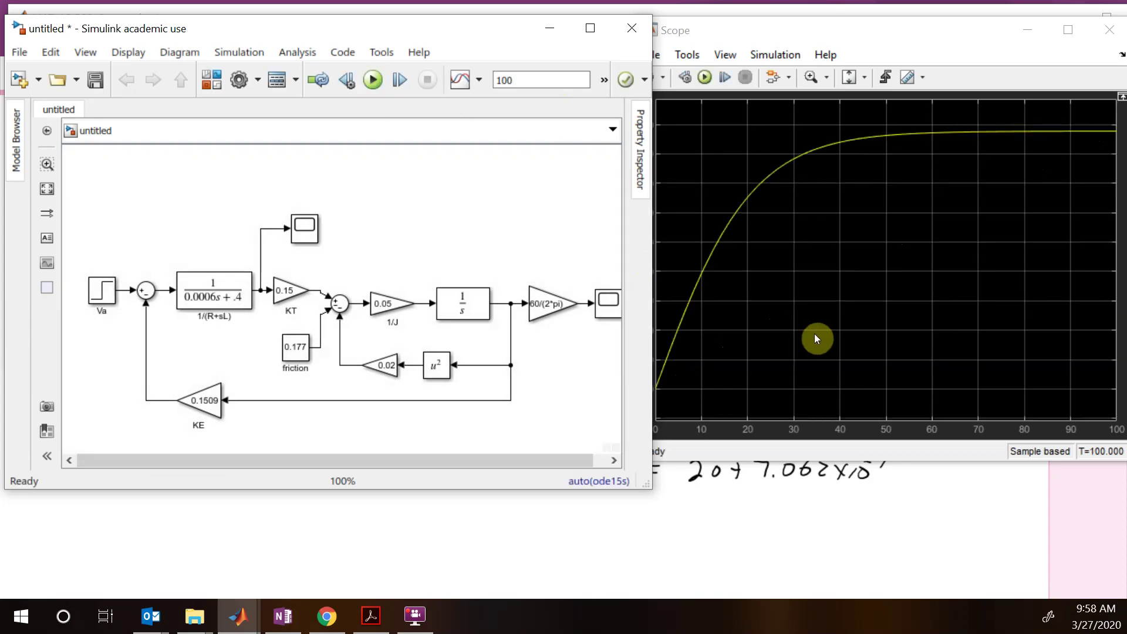
left_click(819, 327)
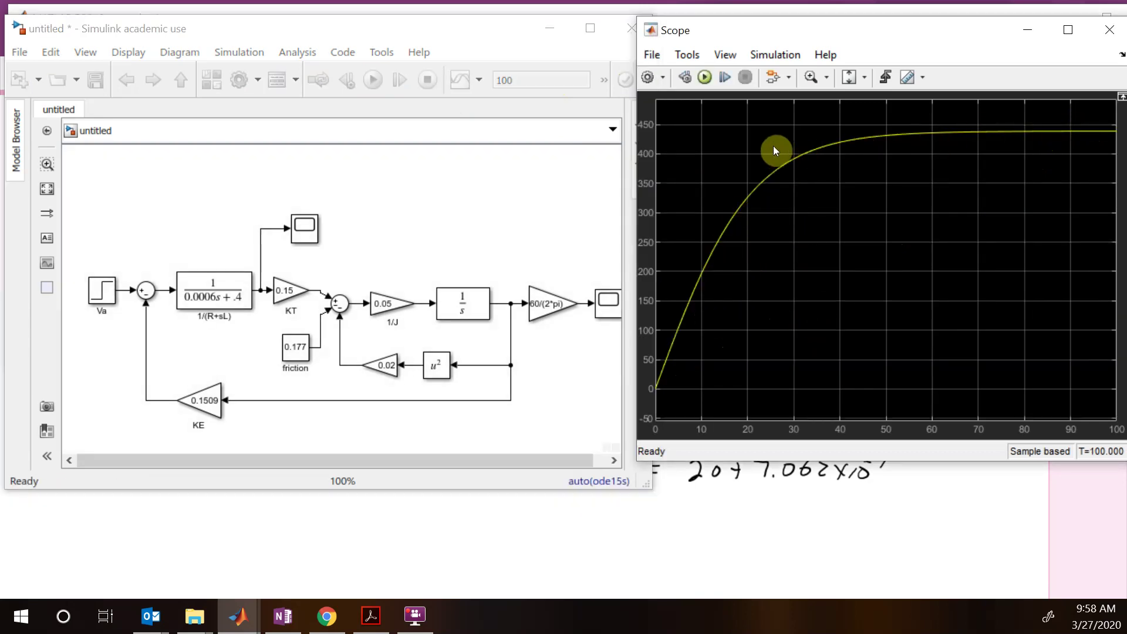
left_click(575, 374)
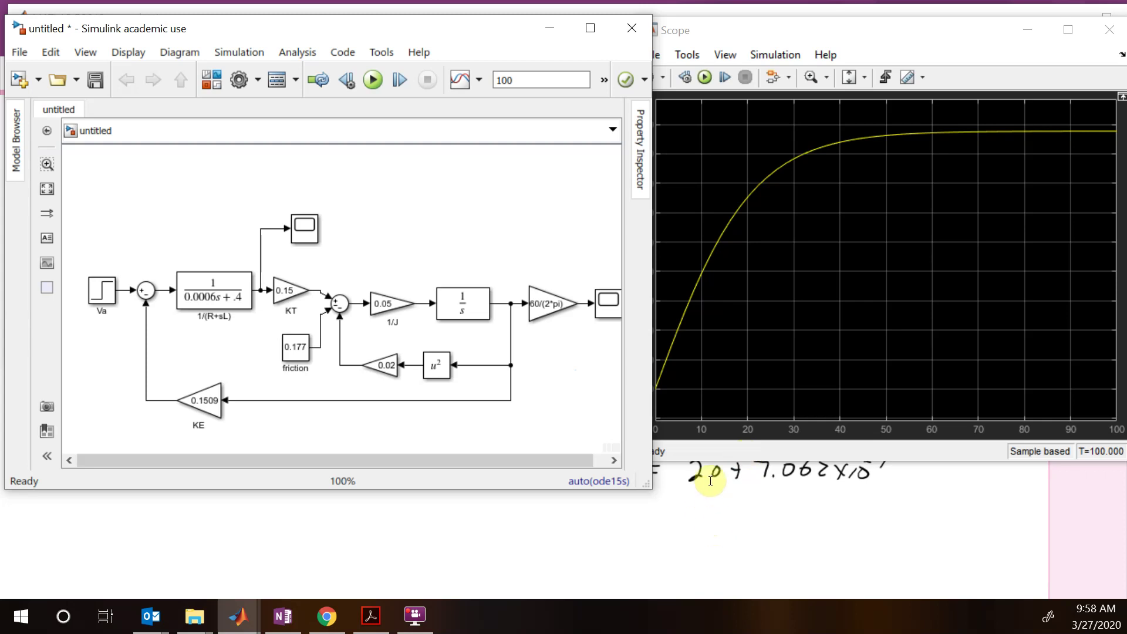
left_click(631, 548)
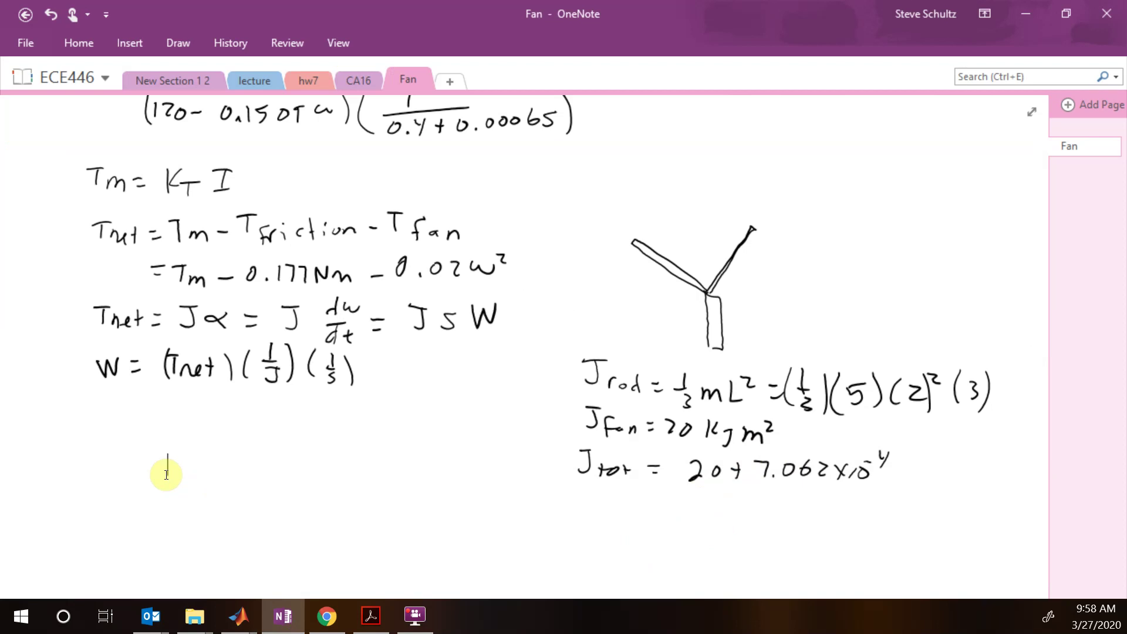
mouse_move(42, 437)
left_mouse_down()
mouse_move(44, 460)
mouse_move(54, 433)
mouse_move(72, 462)
mouse_move(94, 445)
left_mouse_up()
left_click_drag(83, 455, 94, 453)
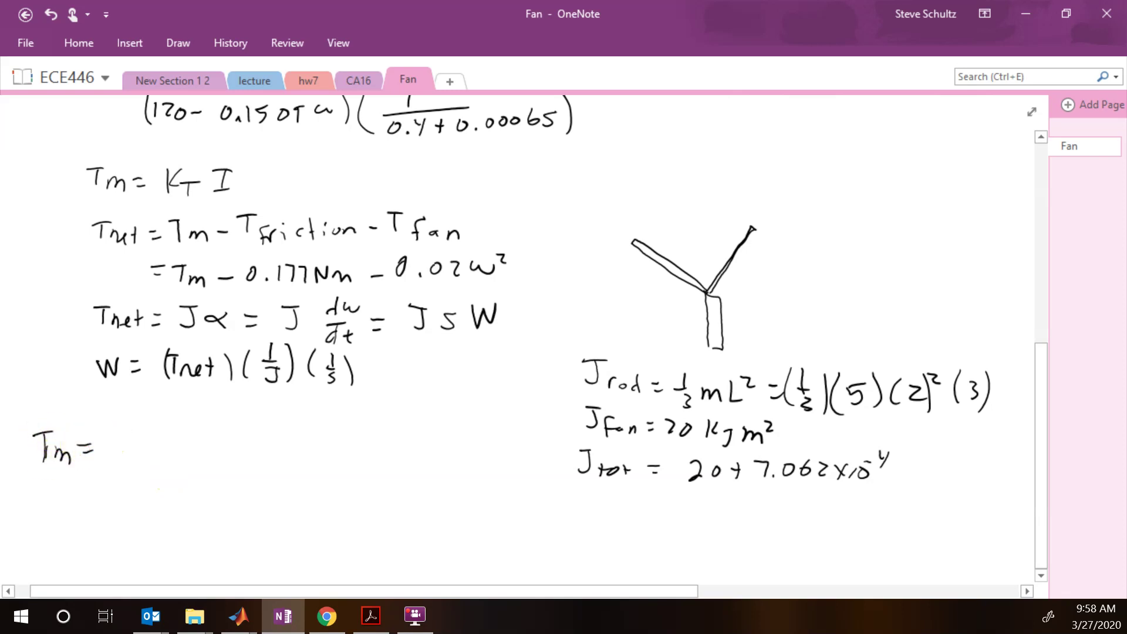
left_click(42, 449)
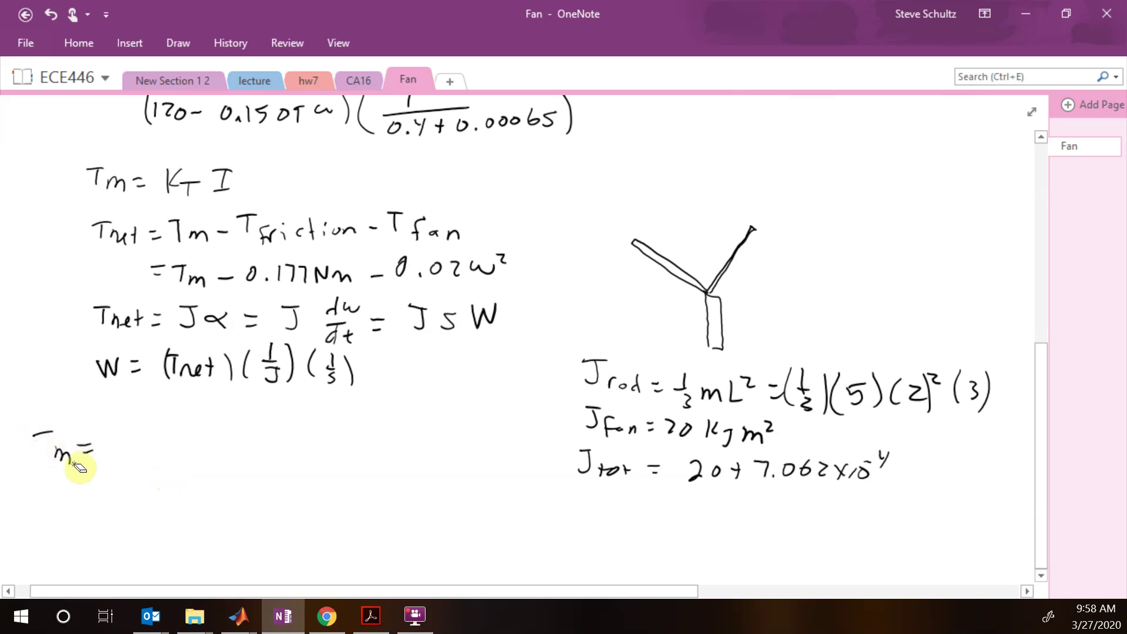
mouse_move(59, 455)
left_mouse_down()
mouse_move(94, 452)
mouse_move(61, 444)
mouse_move(86, 439)
mouse_move(36, 435)
mouse_move(100, 478)
left_mouse_up()
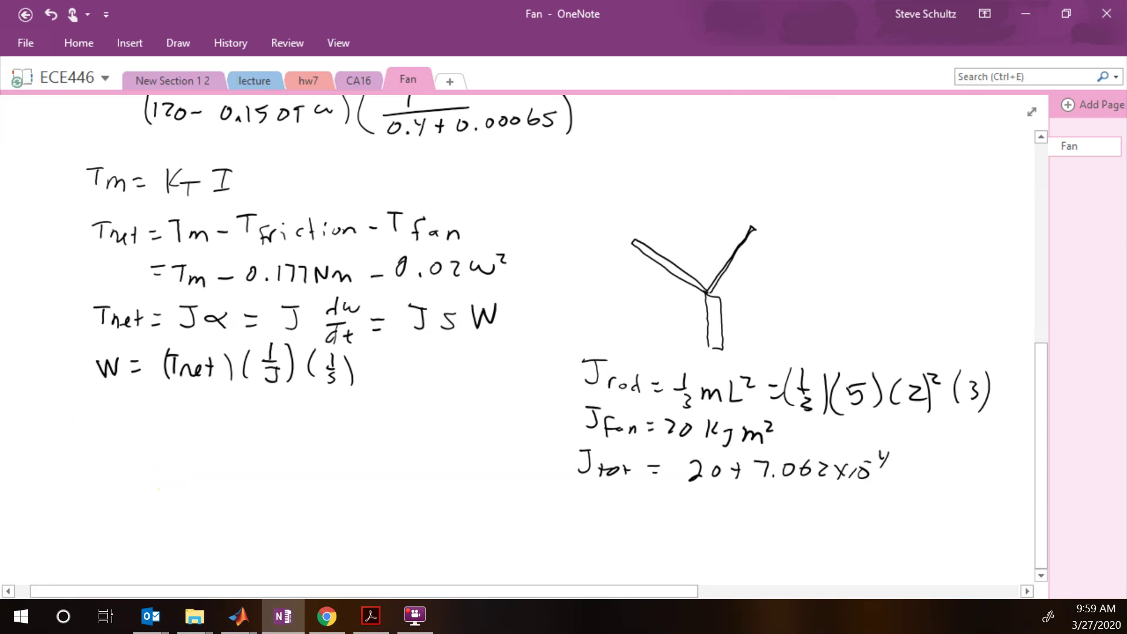
Handwrite the steady-state condition Tnet = 0 below the W equation
left_click_drag(22, 427, 40, 426)
mouse_move(32, 427)
left_mouse_down()
mouse_move(33, 446)
mouse_move(67, 453)
left_mouse_up()
left_click_drag(56, 439, 92, 437)
left_click_drag(76, 447, 106, 440)
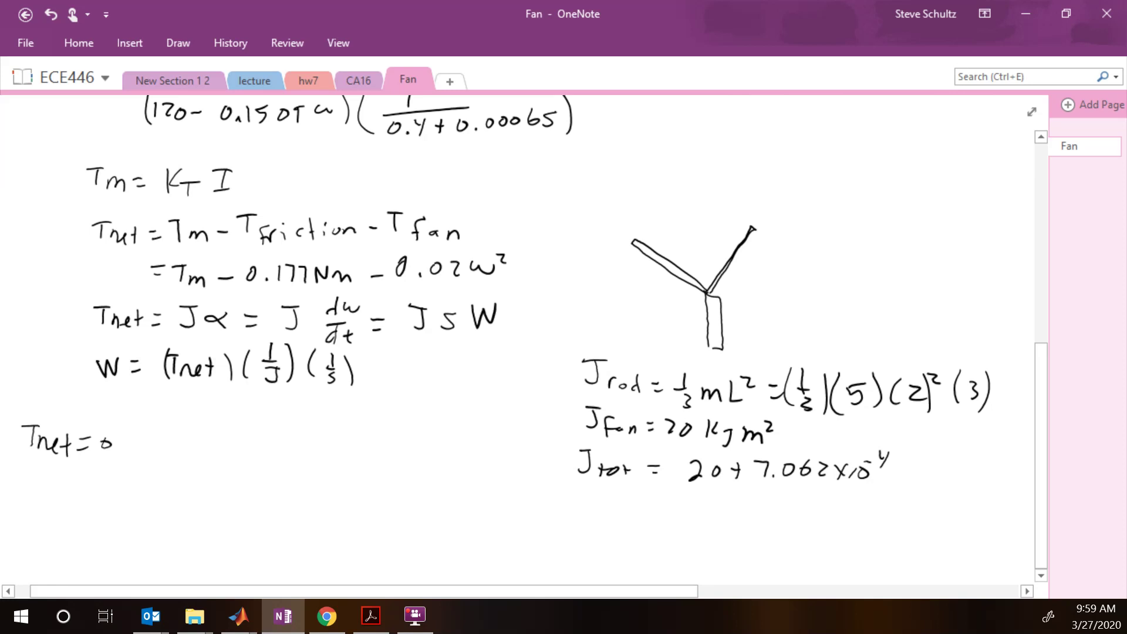
Handwrite Tm = Tfan - Tfriction on the line below Tnet = 0
left_click_drag(52, 467, 78, 466)
mouse_move(64, 468)
left_mouse_down()
mouse_move(63, 486)
mouse_move(122, 472)
left_mouse_up()
mouse_move(103, 482)
left_mouse_down()
mouse_move(142, 465)
mouse_move(131, 487)
mouse_move(143, 469)
mouse_move(161, 483)
left_mouse_up()
left_click_drag(160, 483, 179, 479)
mouse_move(185, 470)
left_mouse_down()
mouse_move(200, 468)
mouse_move(191, 489)
left_mouse_up()
mouse_move(212, 470)
left_mouse_down()
mouse_move(205, 487)
mouse_move(216, 476)
left_mouse_up()
left_click_drag(219, 483, 258, 487)
left_click(236, 467)
left_click_drag(253, 477, 266, 475)
left_click_drag(268, 477, 269, 480)
left_click_drag(276, 485, 285, 485)
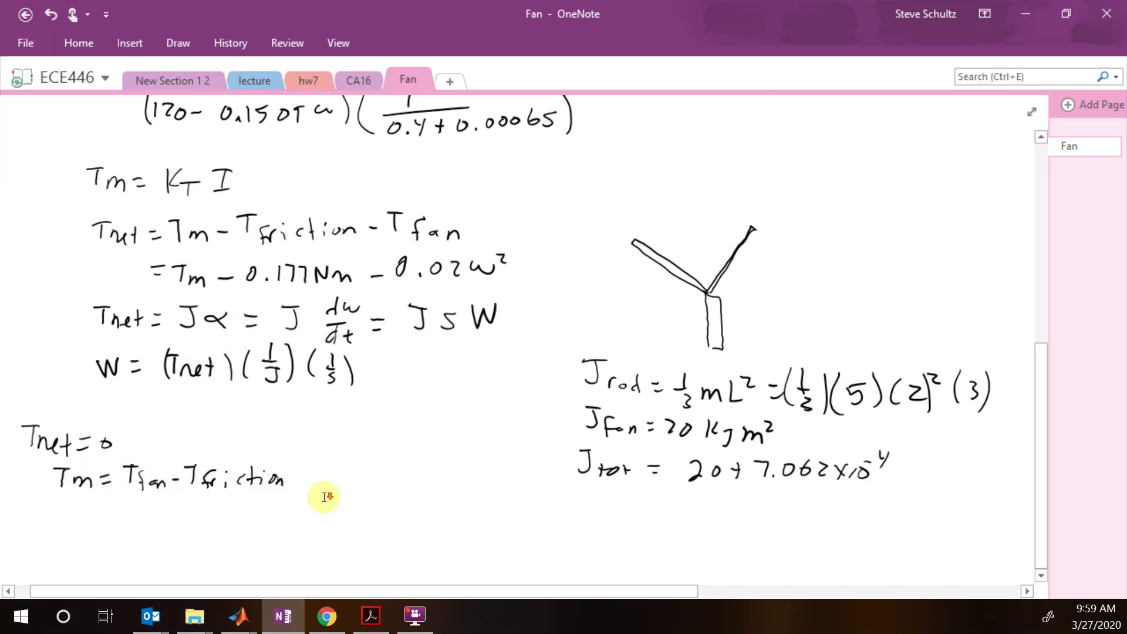
Start a new line with Tm = 0.15, checking the motor constants in the problem statement
left_click_drag(49, 510, 65, 509)
mouse_move(58, 510)
left_mouse_down()
mouse_move(83, 530)
mouse_move(109, 516)
left_mouse_up()
left_click_drag(95, 529, 135, 512)
left_click(145, 524)
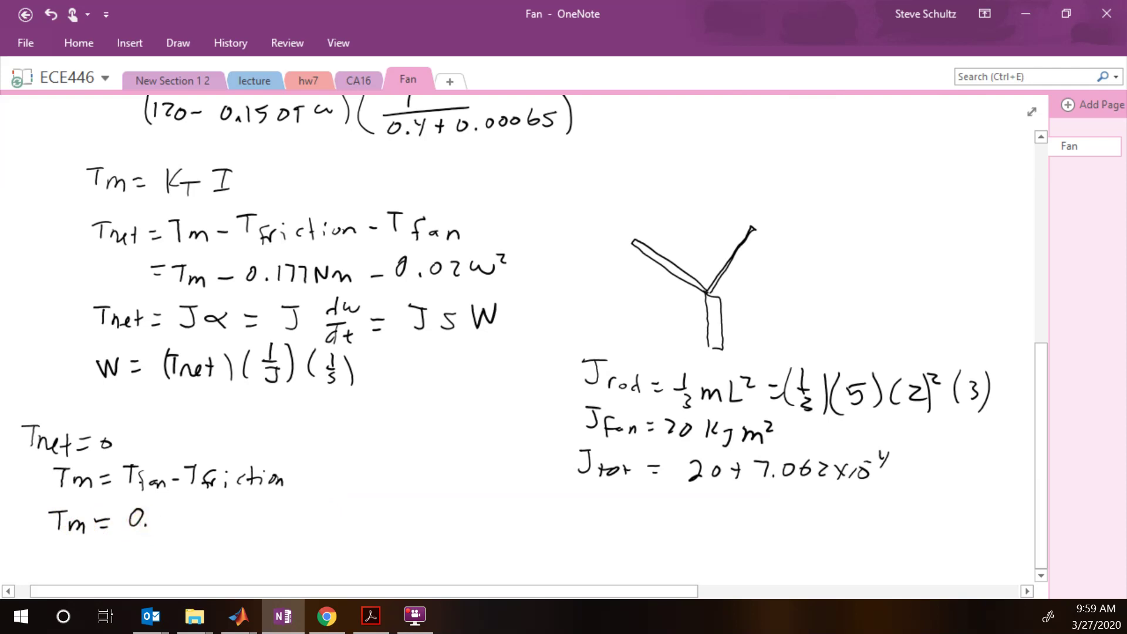
left_click_drag(158, 508, 157, 527)
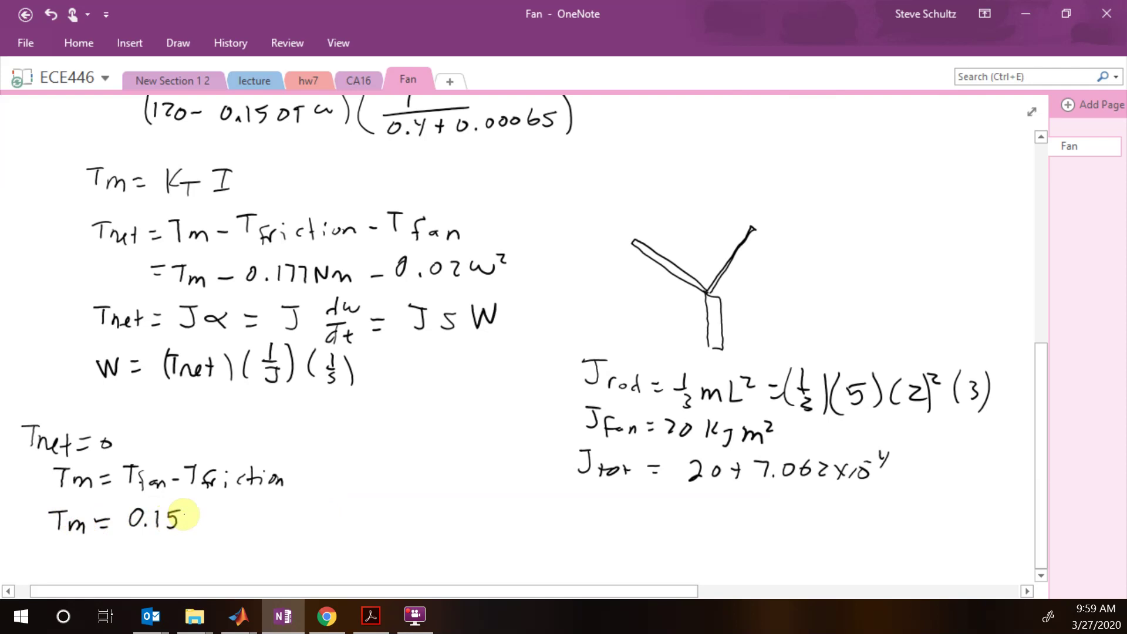
scroll(58, 352, "up", 10)
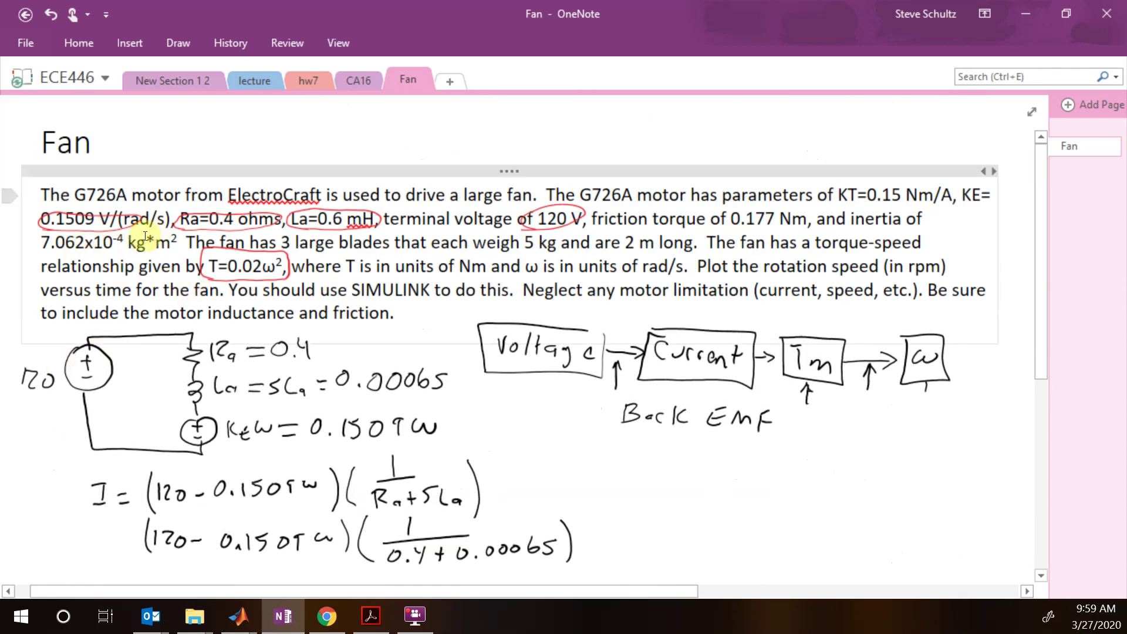
scroll(835, 226, "down", 7)
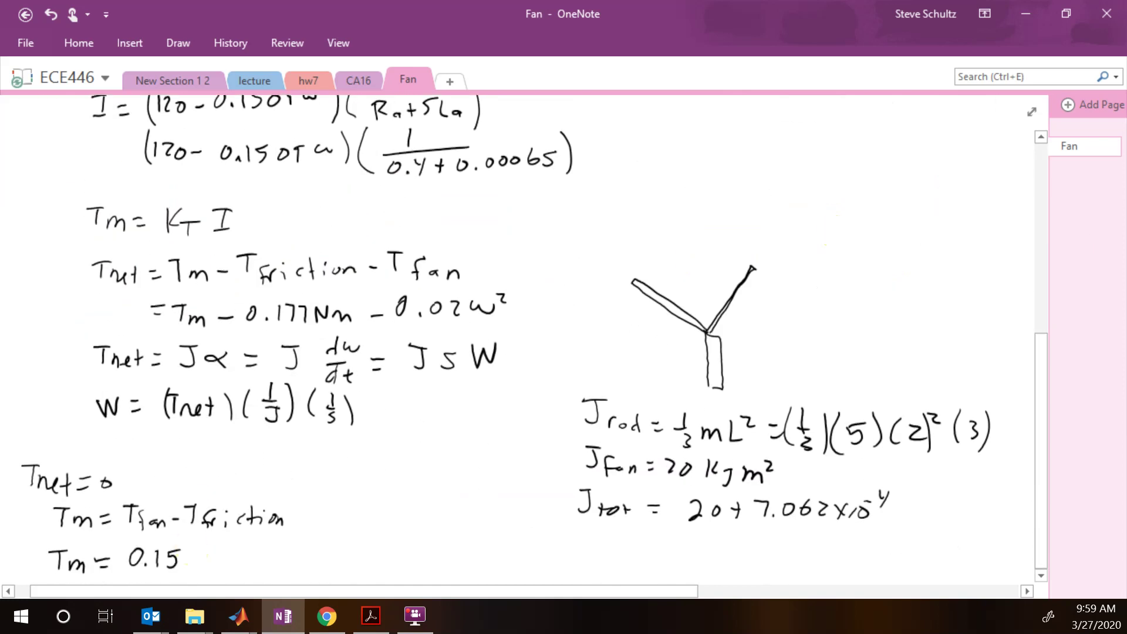
scroll(534, 340, "down", 3)
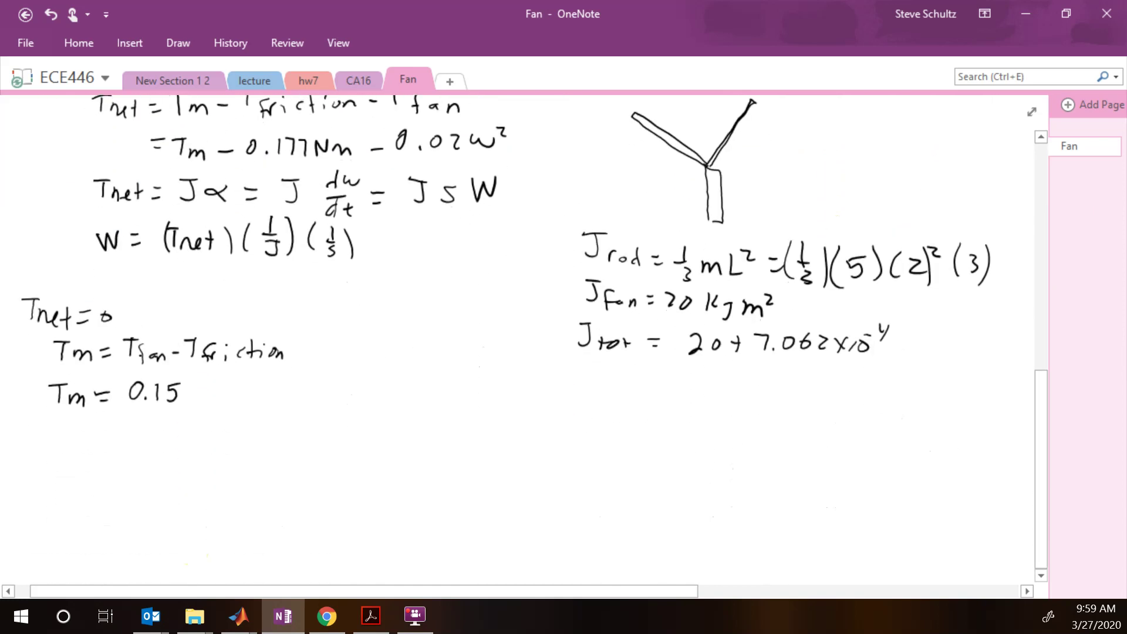
Multiply the 0.15 by the bracketed current fraction (120 - 0.1509w)/0.4, tidying up the handwritten 120
left_click_drag(194, 376, 200, 429)
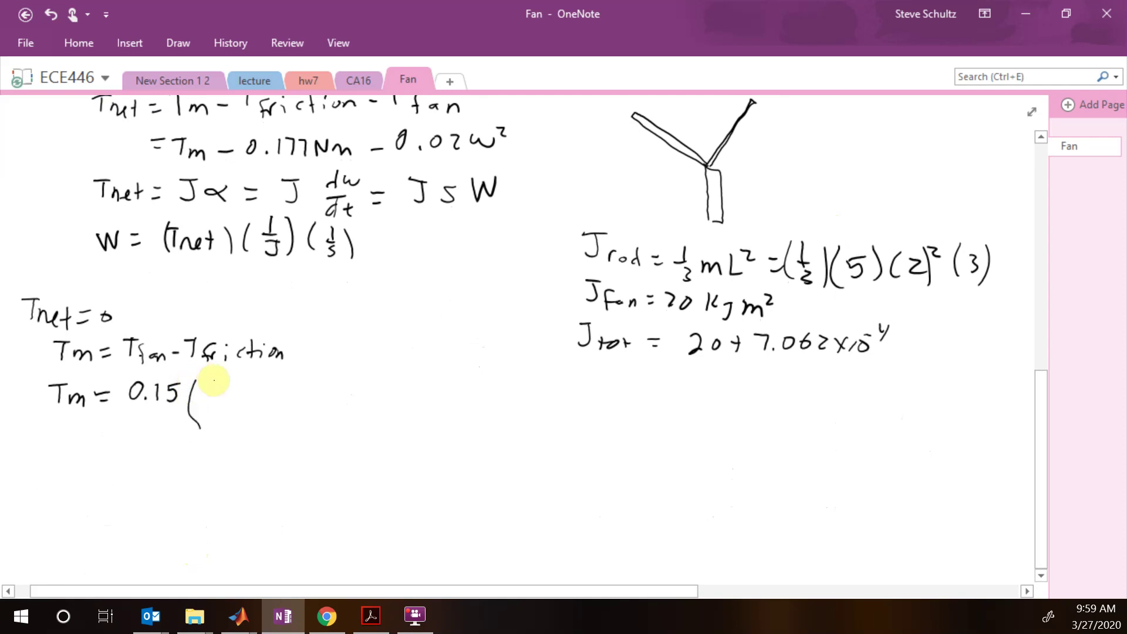
left_click_drag(212, 382, 232, 400)
left_click_drag(241, 384, 268, 388)
left_click_drag(283, 397, 356, 387)
left_click_drag(216, 411, 343, 406)
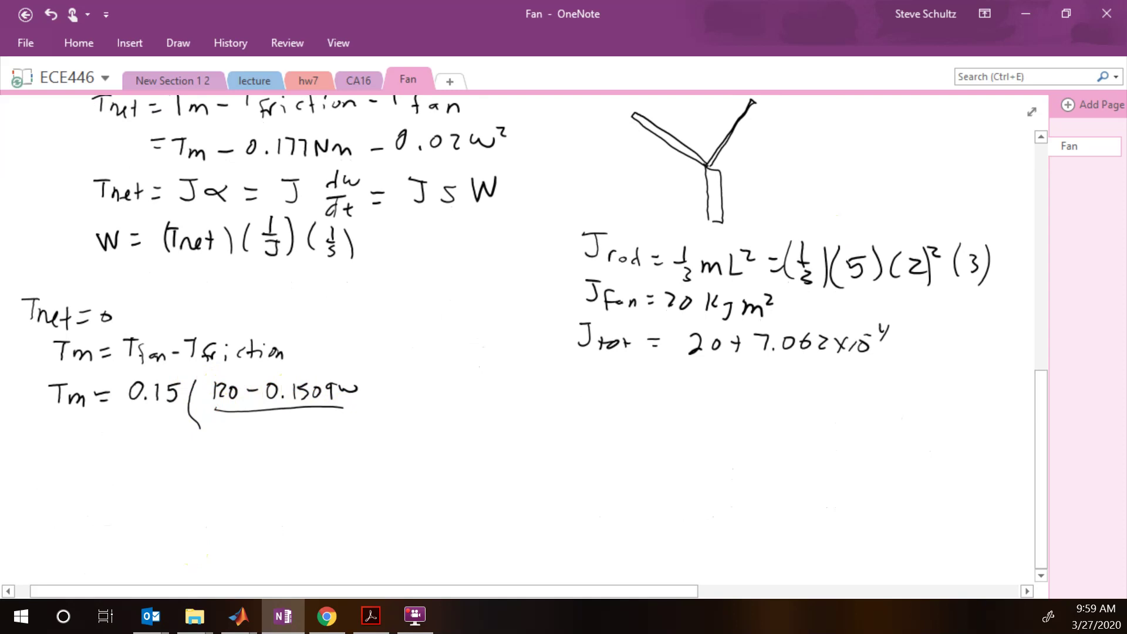
mouse_move(243, 416)
left_mouse_down()
mouse_move(270, 418)
mouse_move(270, 434)
left_mouse_up()
left_click(256, 430)
left_click_drag(363, 368, 360, 433)
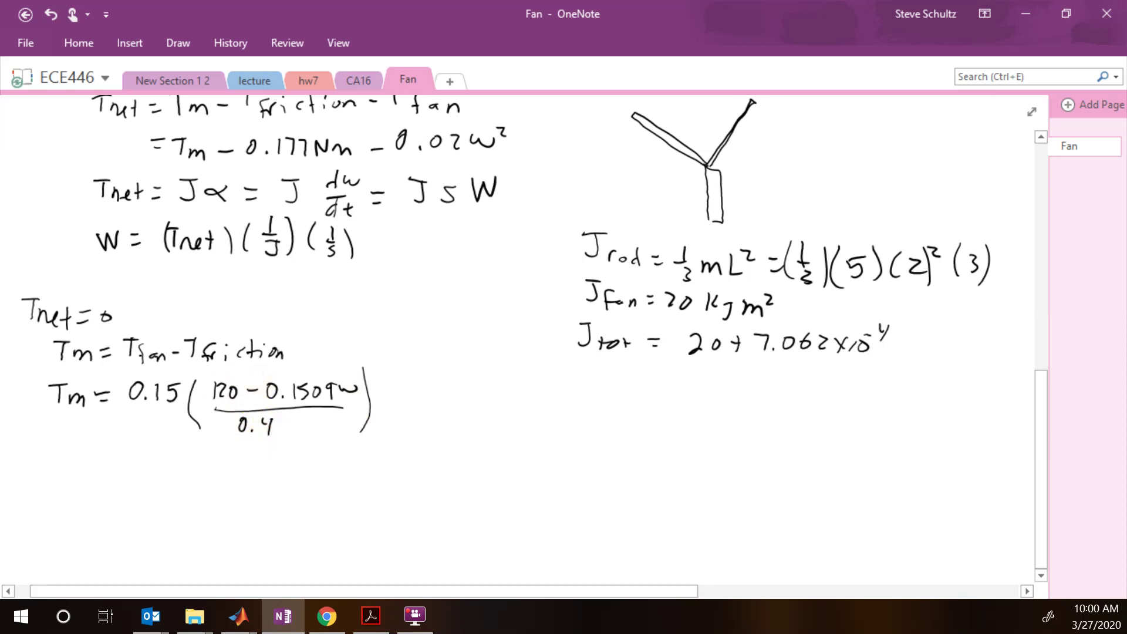
mouse_move(241, 394)
left_mouse_down()
mouse_move(201, 387)
mouse_move(237, 400)
left_mouse_up()
left_click_drag(232, 387, 233, 389)
Complete the Tm equation by setting it equal to 0.177 + 0.02w²
mouse_move(379, 399)
left_mouse_down()
mouse_move(409, 400)
mouse_move(415, 410)
mouse_move(445, 412)
left_mouse_up()
left_click(420, 408)
mouse_move(453, 392)
left_mouse_down()
mouse_move(460, 412)
mouse_move(482, 402)
left_mouse_up()
mouse_move(476, 394)
left_mouse_down()
mouse_move(475, 411)
mouse_move(503, 397)
mouse_move(544, 405)
mouse_move(592, 393)
left_mouse_up()
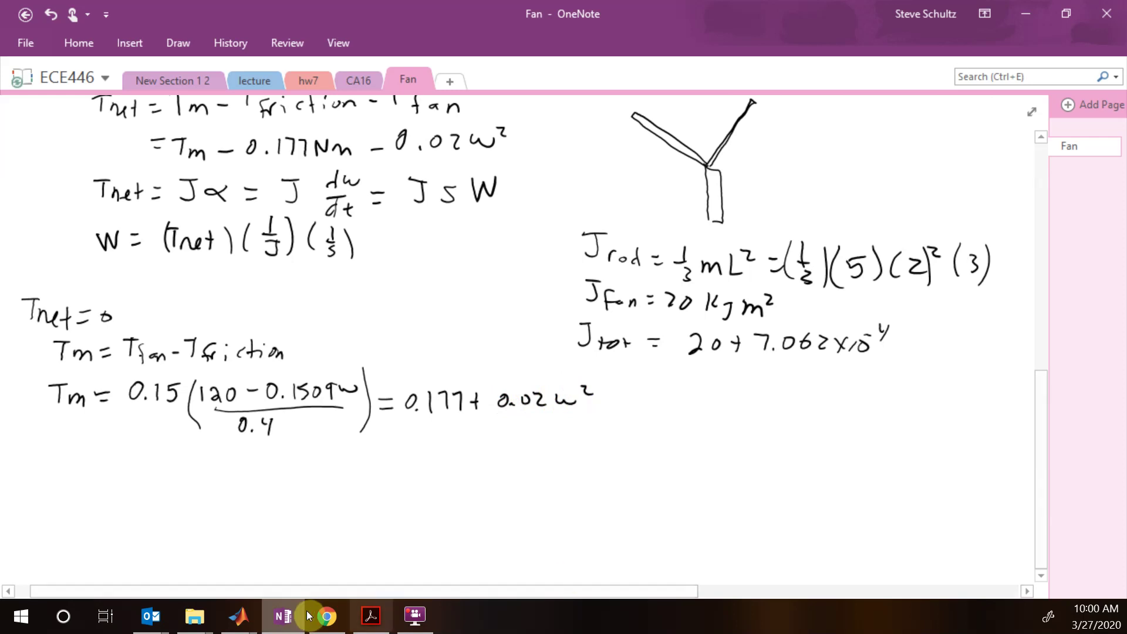
Switch to Chrome, search for "wulfrum alpha", open the Wolfram|Alpha site and shift the browser window to expose part of the notes
left_click(327, 616)
left_click(298, 47)
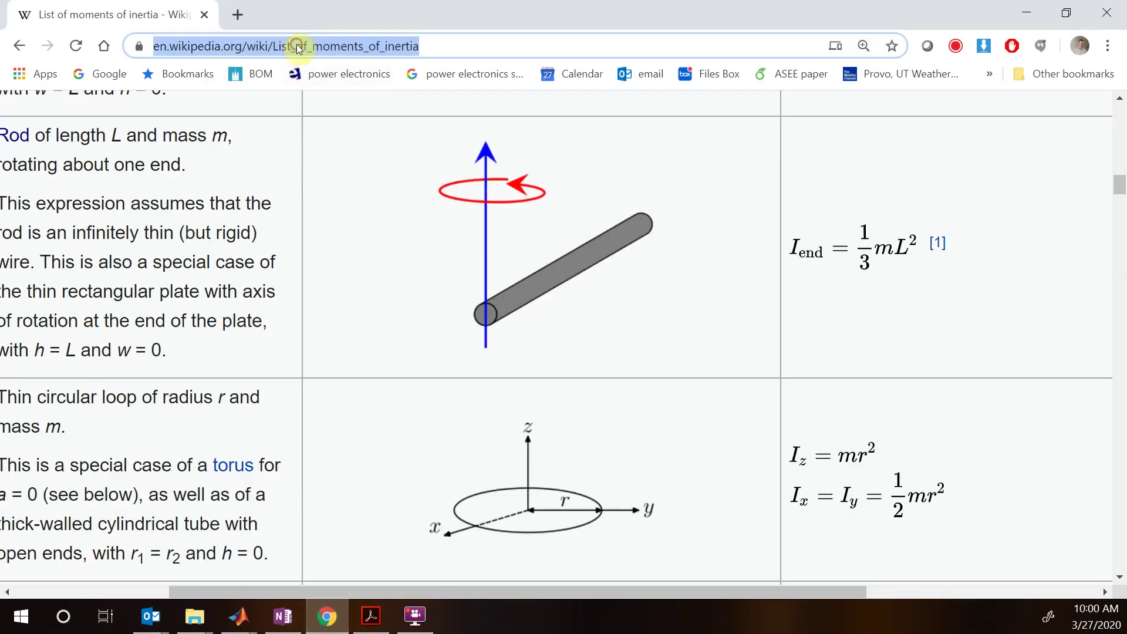
type("wul")
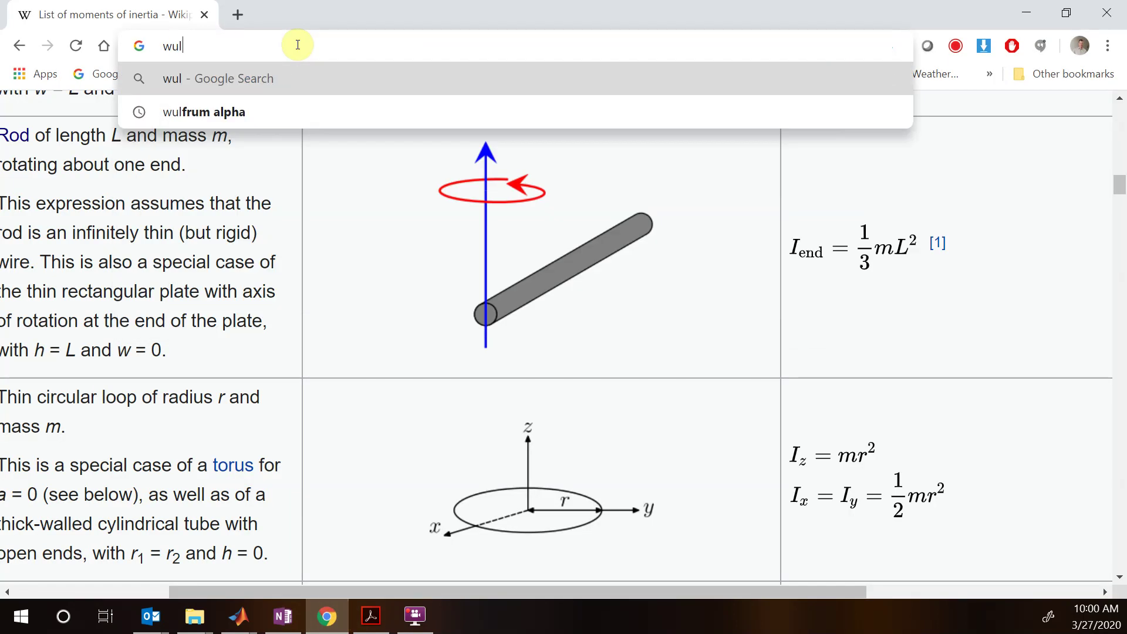
type("frum alpha")
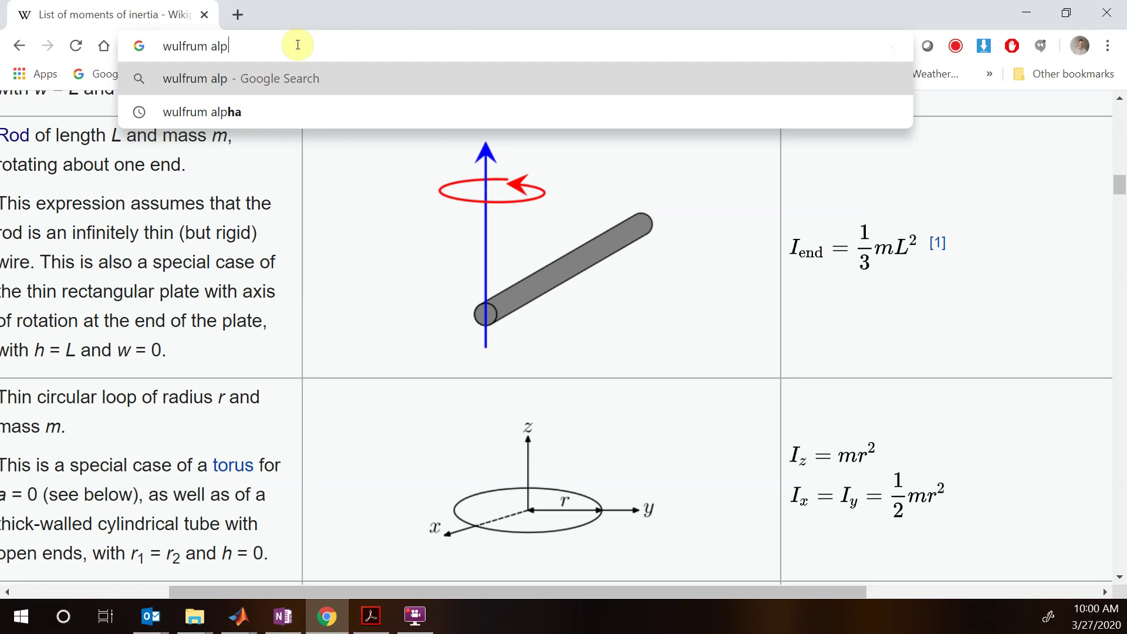
key("Return")
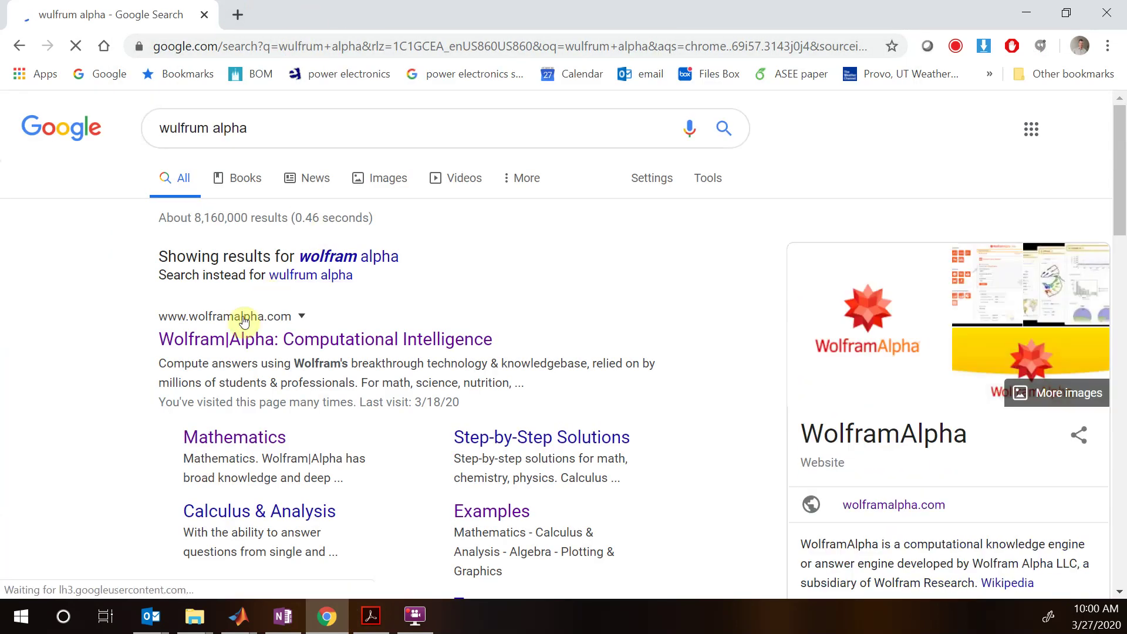
left_click(229, 339)
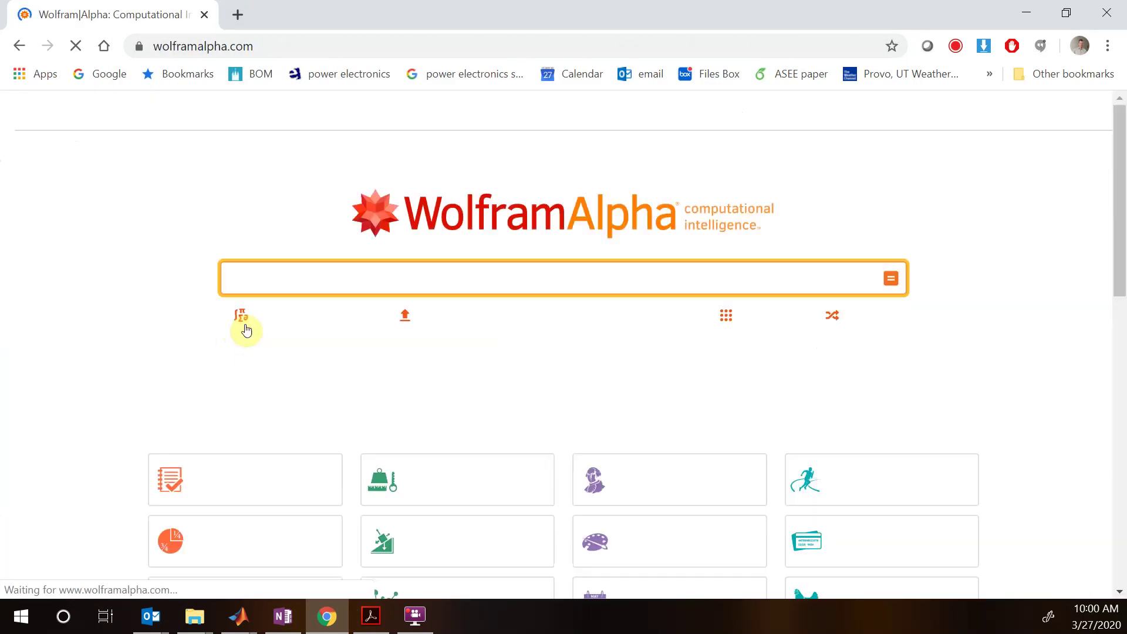
left_click_drag(297, 16, 468, 55)
Evaluate 0.177-.02x^2-.15*(120-.1509*x)/.4 in Wolfram|Alpha
left_click(467, 328)
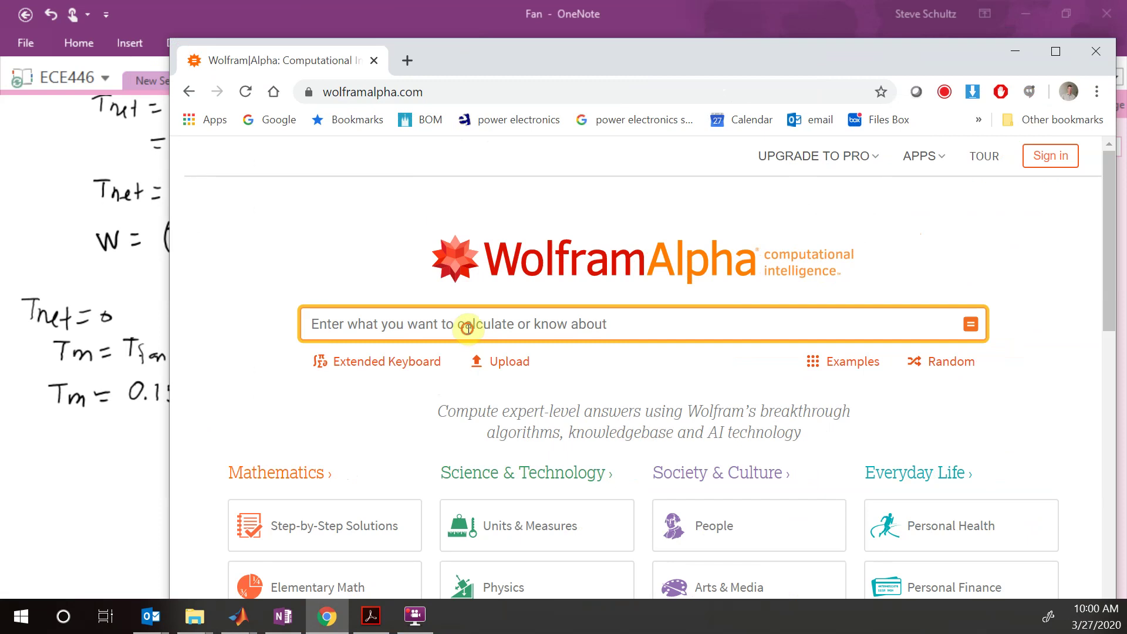
type("0.17")
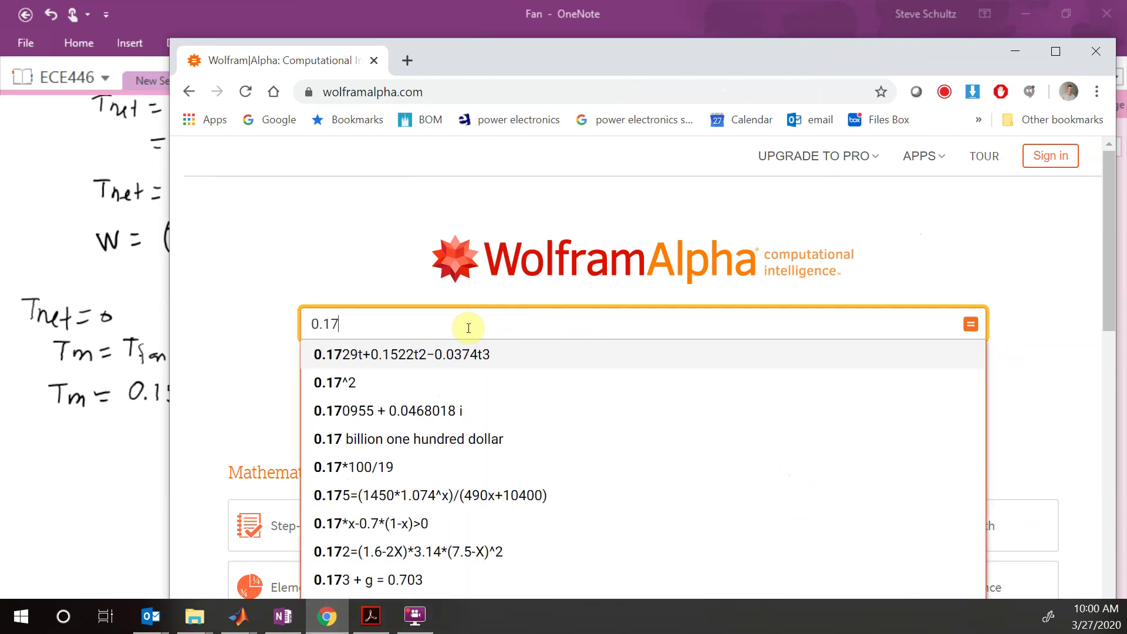
type("7-.")
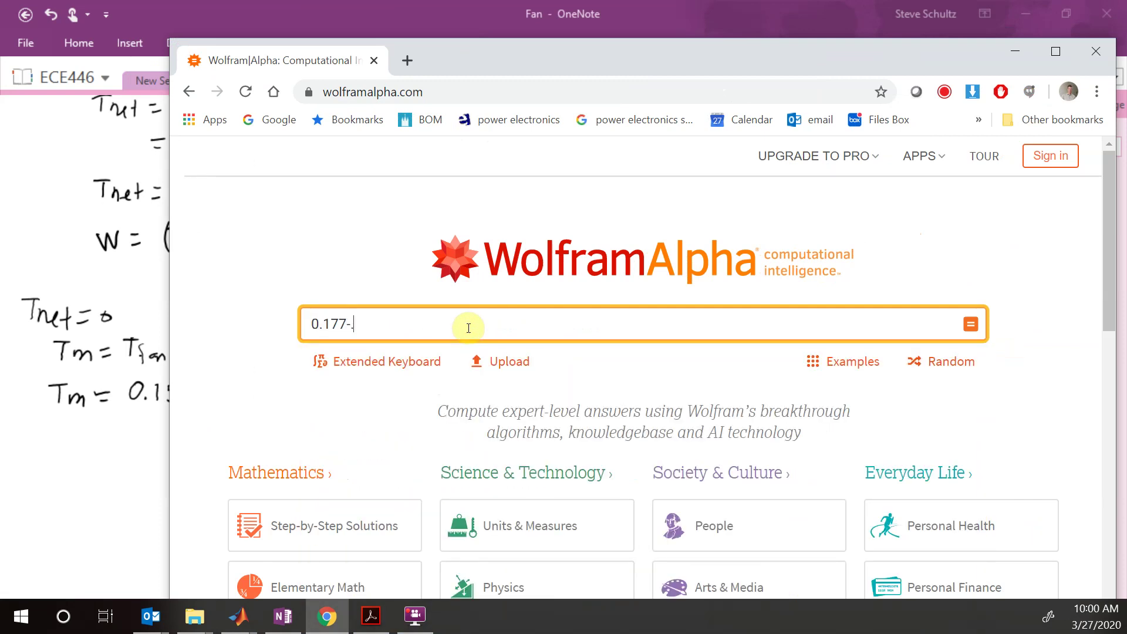
type("02x^2-.15*(120-.1509*x)/.4")
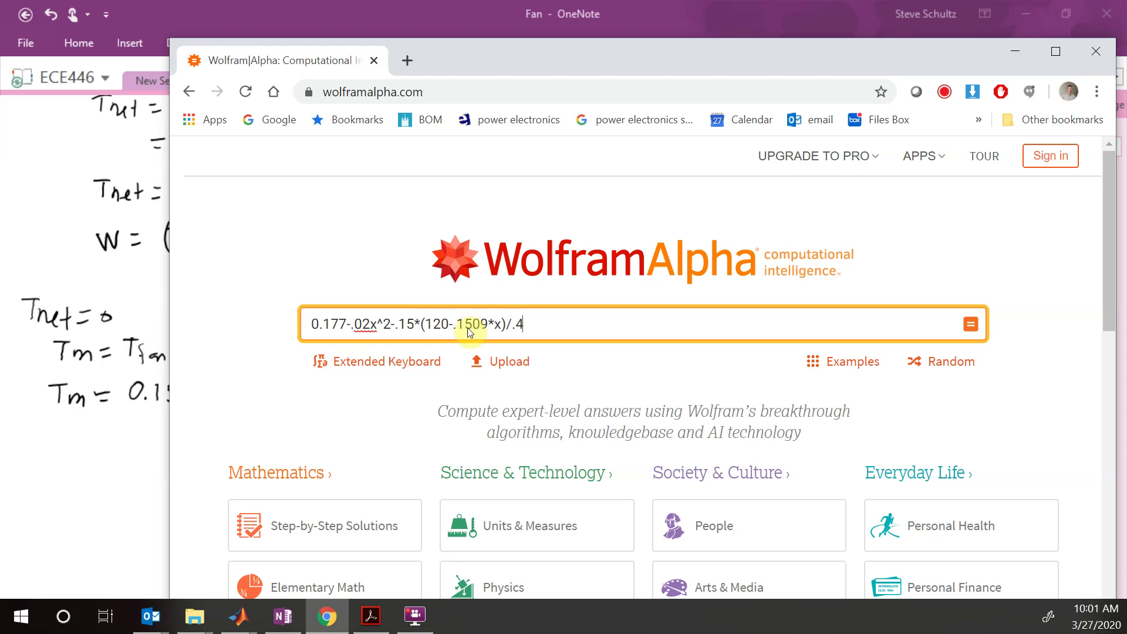
key("Return")
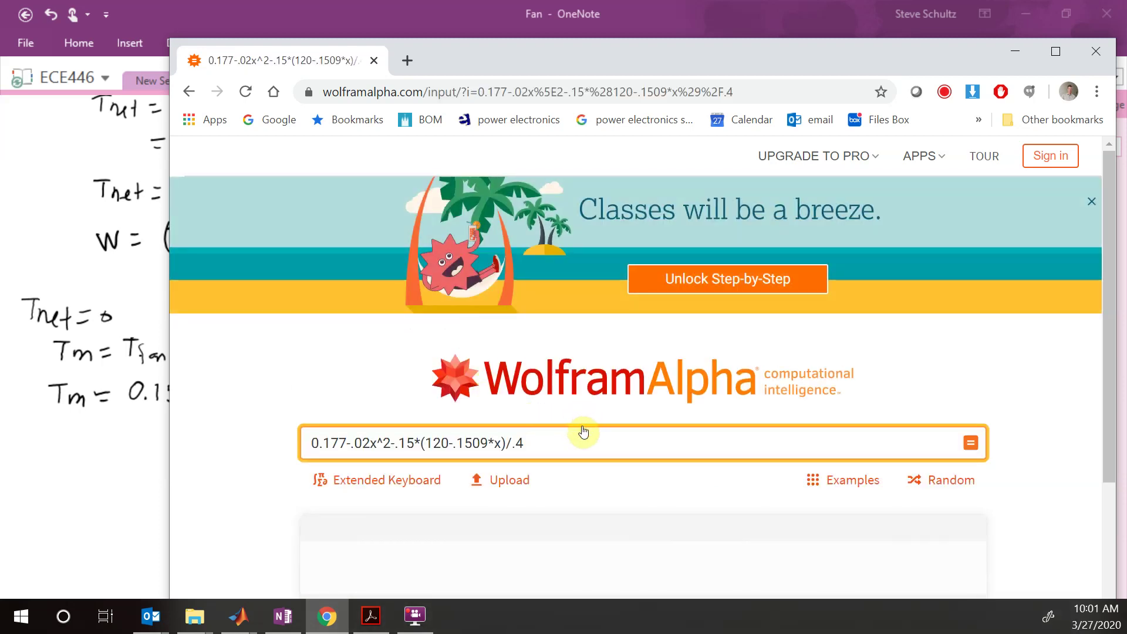
scroll(543, 442, "down", 3)
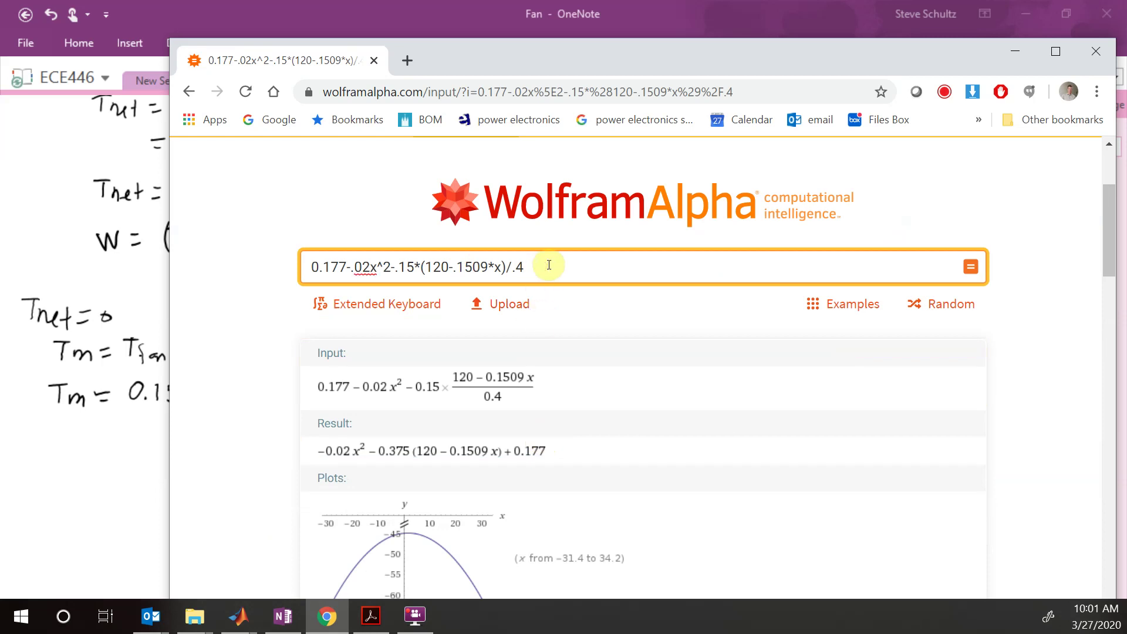
Turn the expression into an equation by appending =0, solve it and review the solutions
type("0")
key("Return")
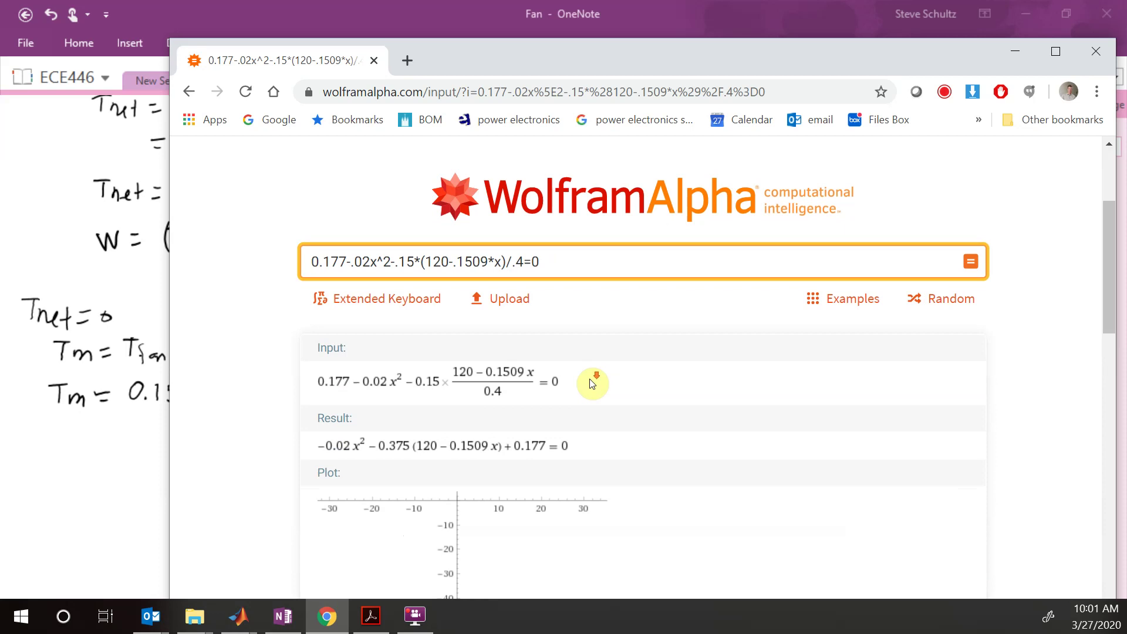
scroll(592, 383, "down", 7)
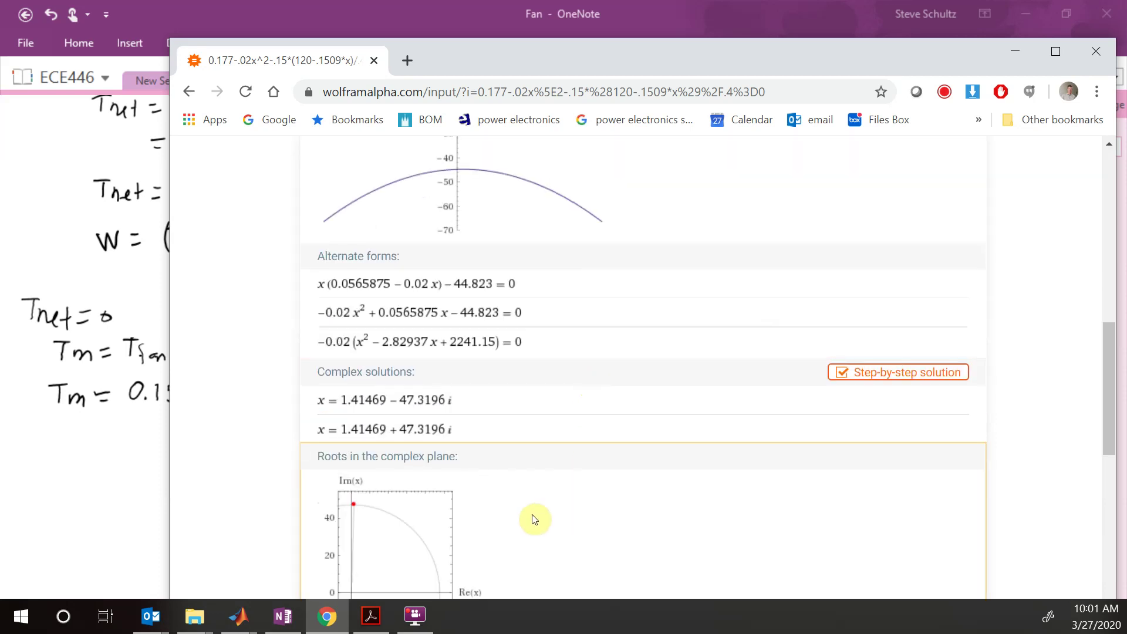
scroll(534, 519, "down", 1)
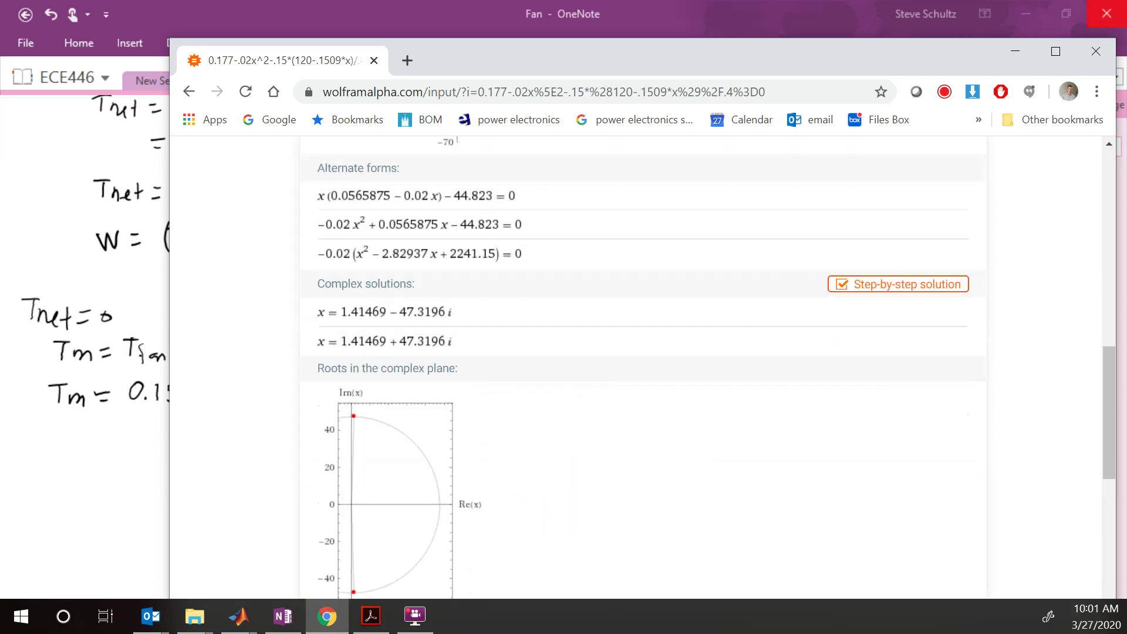
Correct the sign before .02x^2 to plus, solve 0.177+.02x^2-.15*(120-.1509*x)/.4=0 again and open the positive root as a new query
left_click_drag(645, 59, 520, 21)
key("Home")
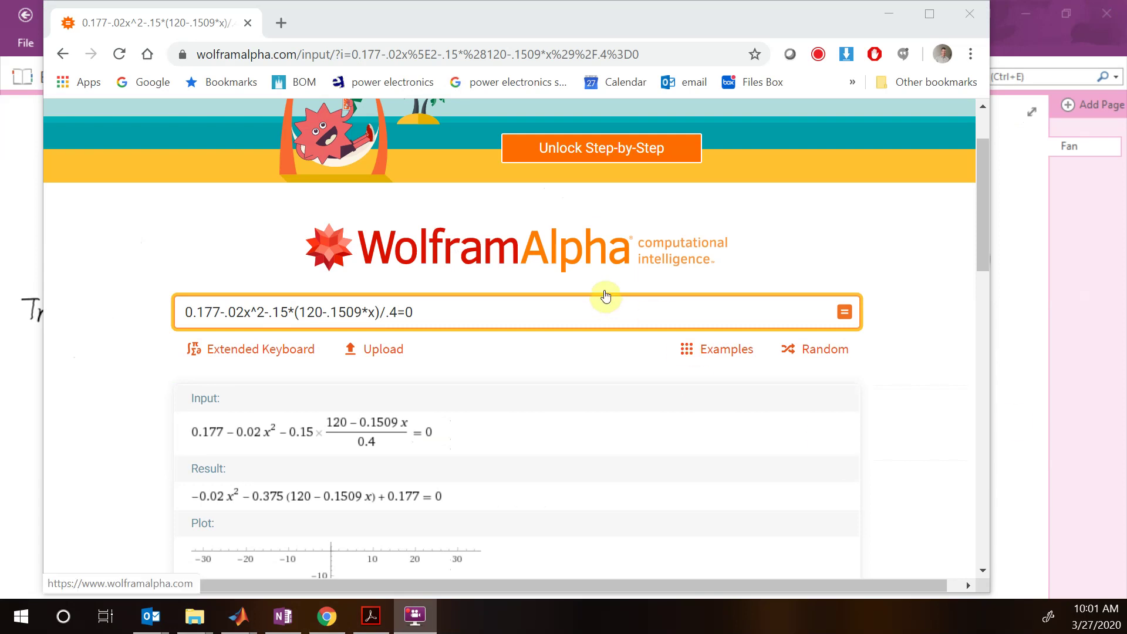
scroll(607, 296, "down", 3)
scroll(327, 440, "down", 1)
scroll(327, 440, "up", 5)
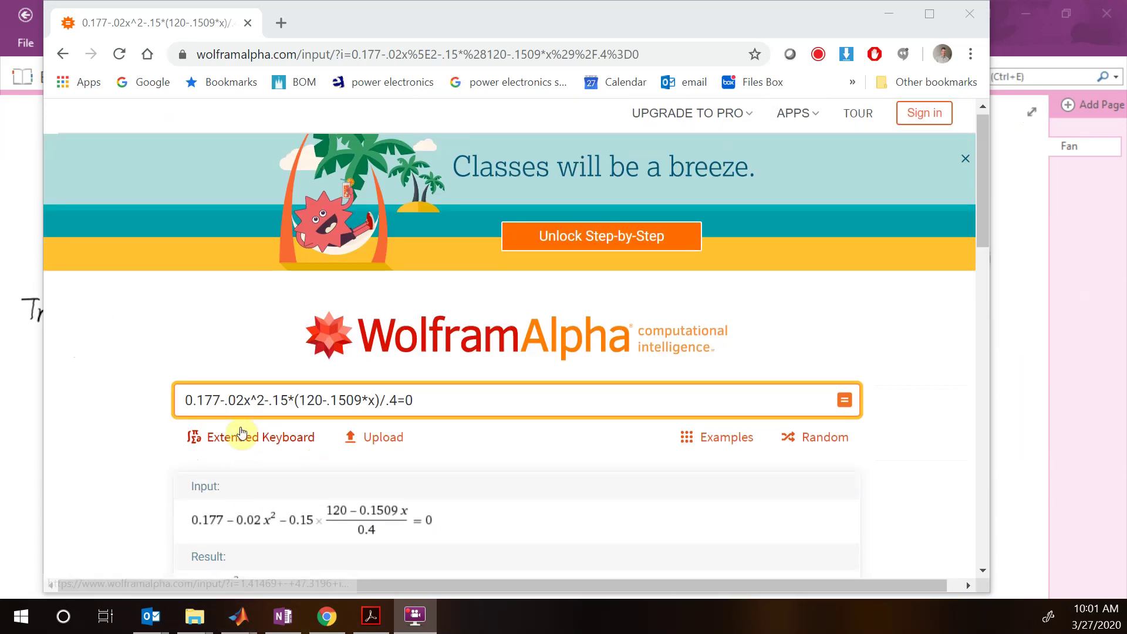
left_click(224, 399)
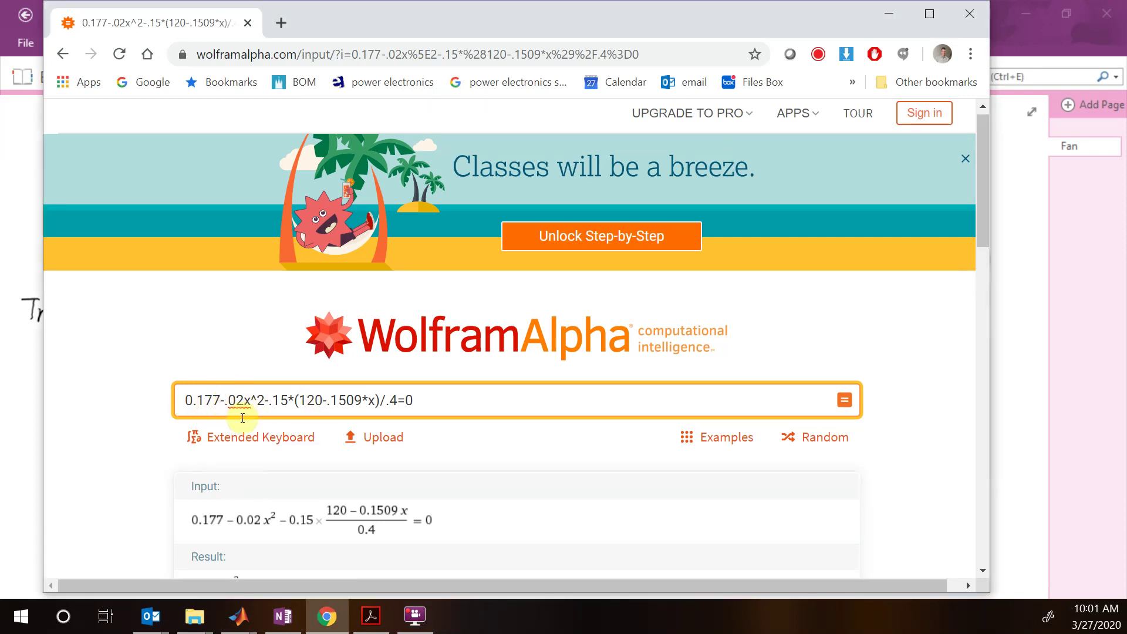
key("BackSpace")
type("+")
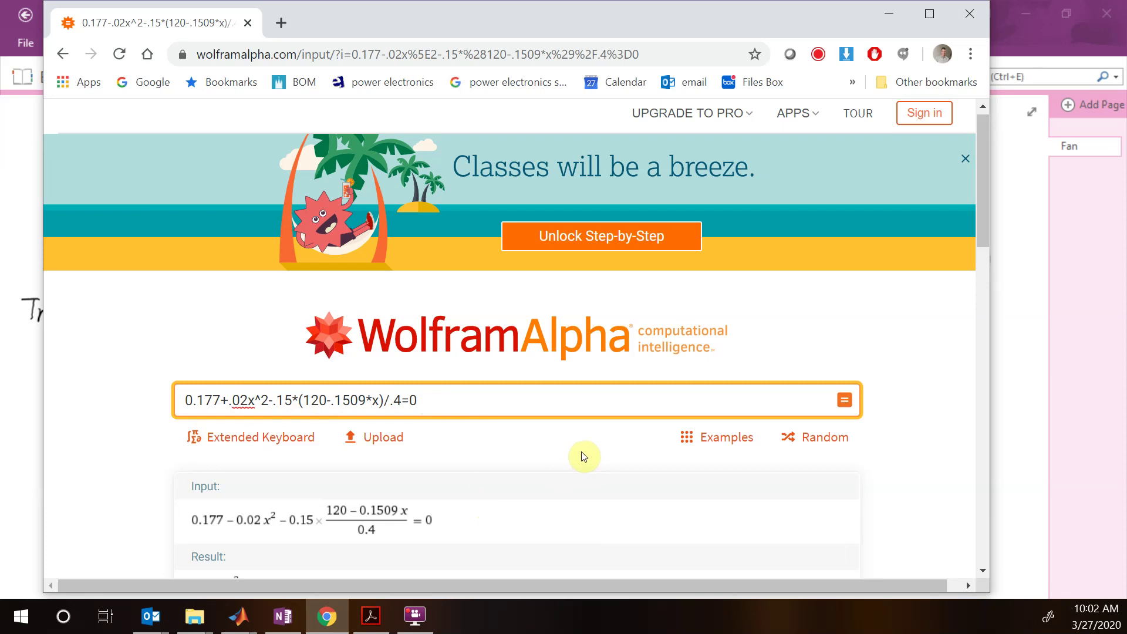
key("Return")
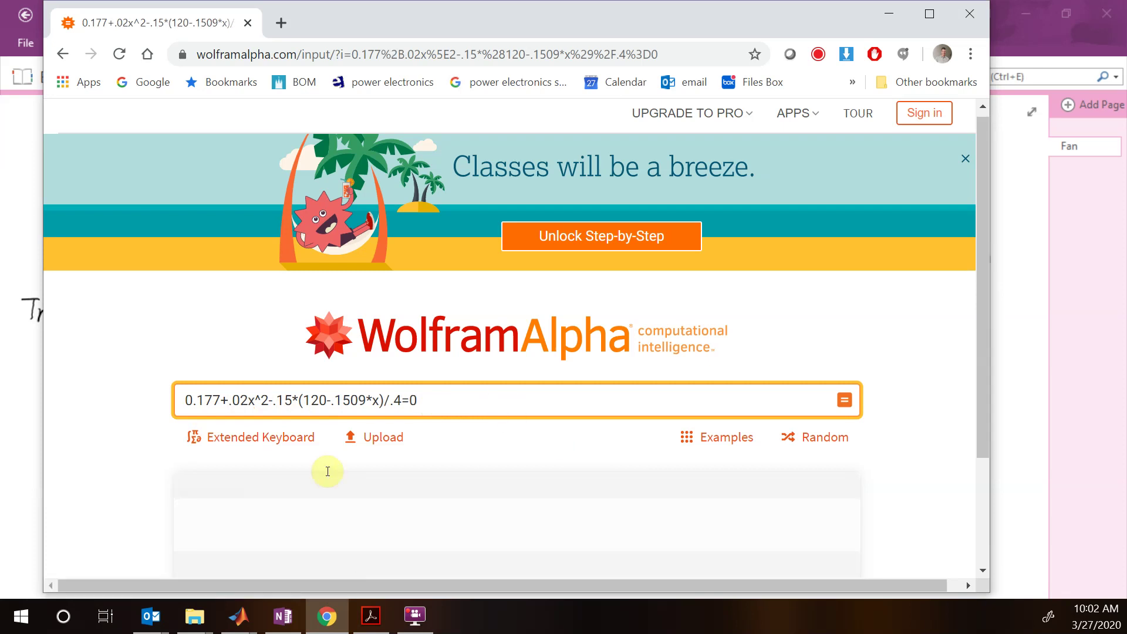
scroll(472, 444, "down", 10)
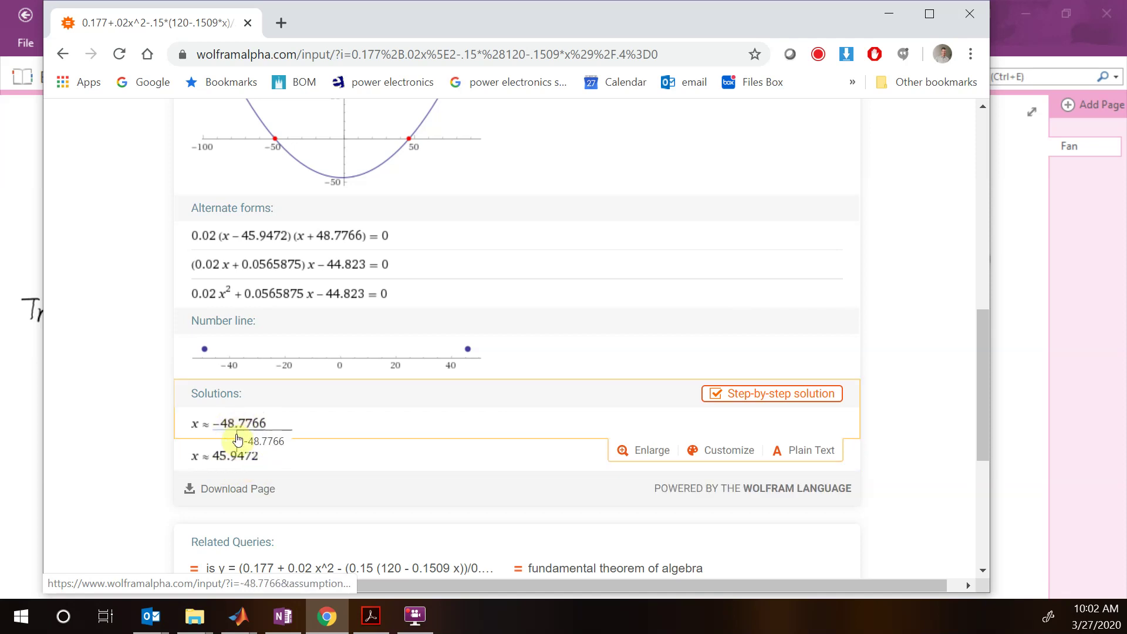
left_click(259, 460)
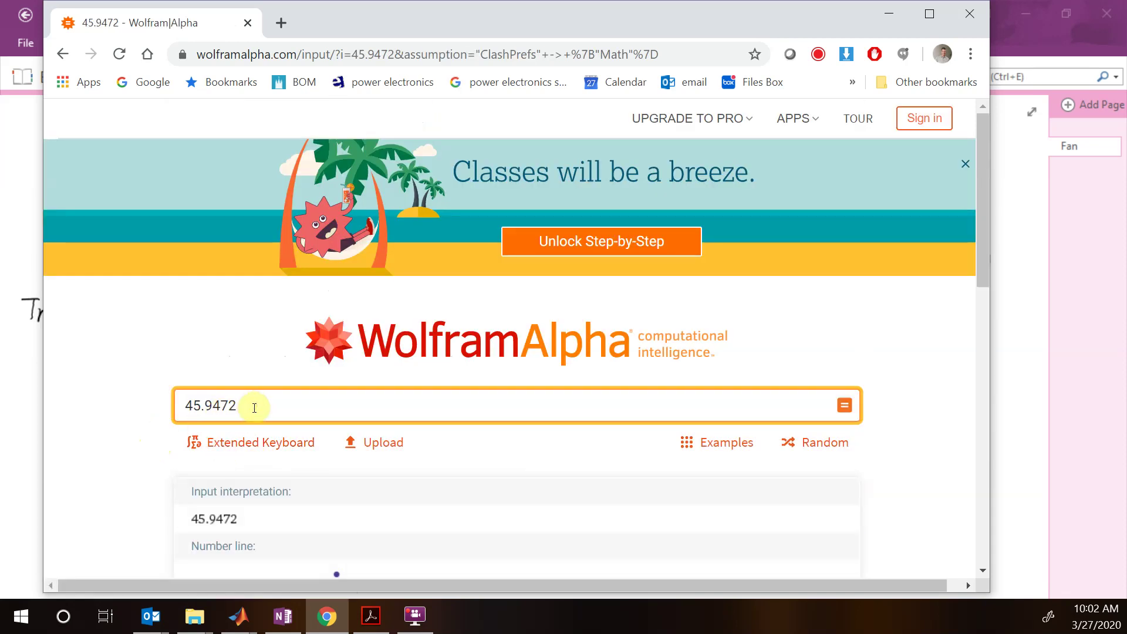
Return to OneNote and handwrite w = 45.95 rad/s below the Tm equation, rechecking the root in Wolfram|Alpha
left_click(28, 454)
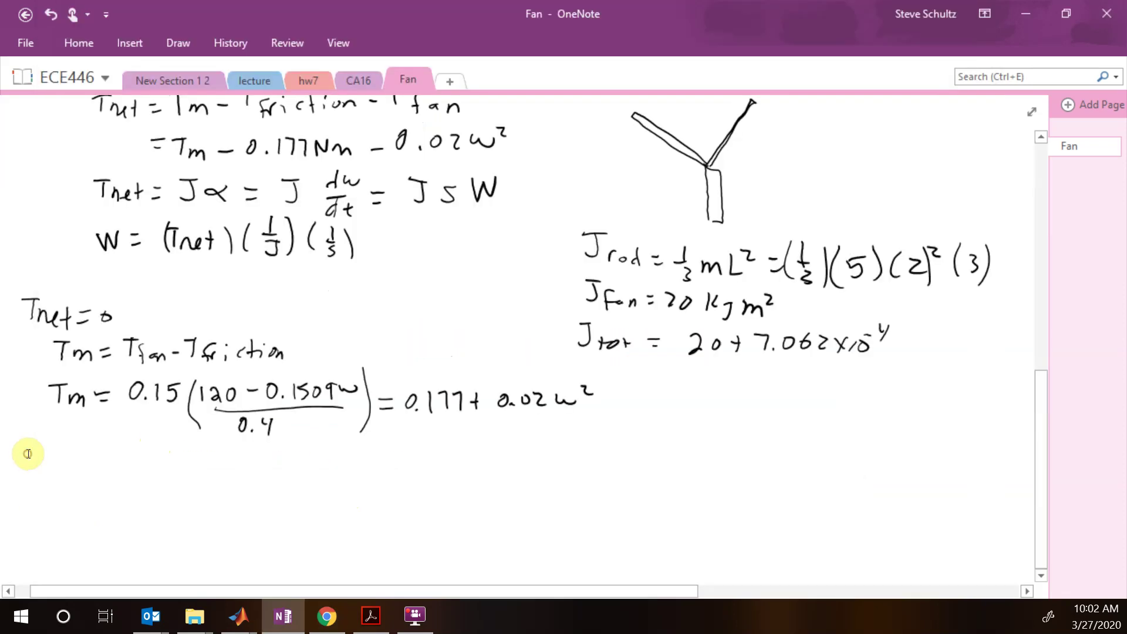
mouse_move(64, 457)
left_mouse_down()
mouse_move(144, 454)
mouse_move(154, 472)
mouse_move(167, 452)
left_mouse_up()
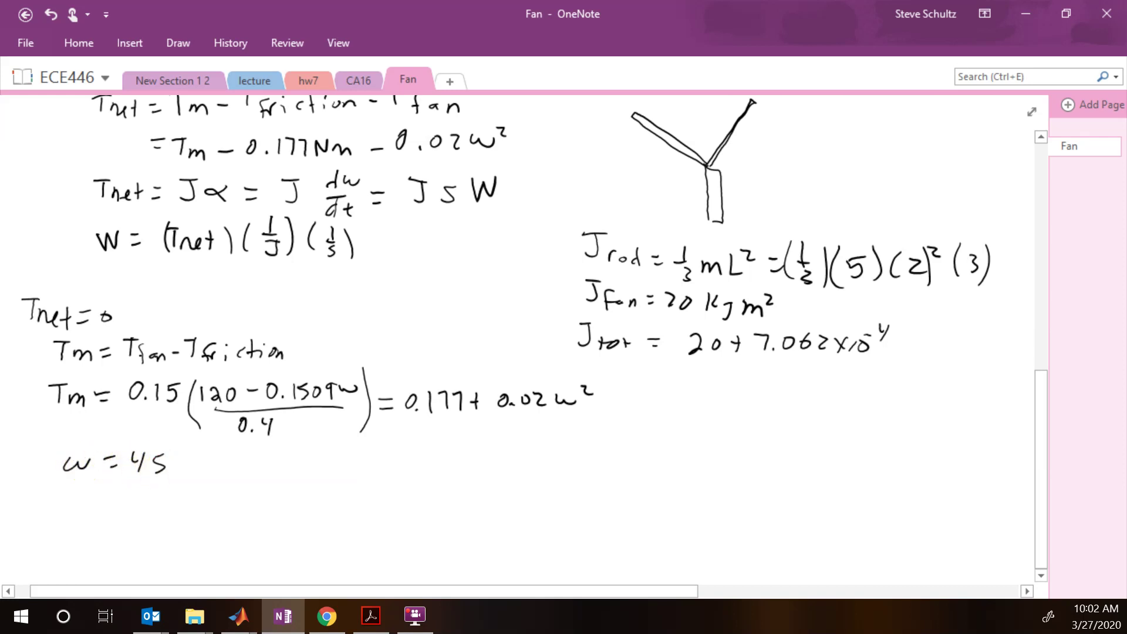
left_click(320, 619)
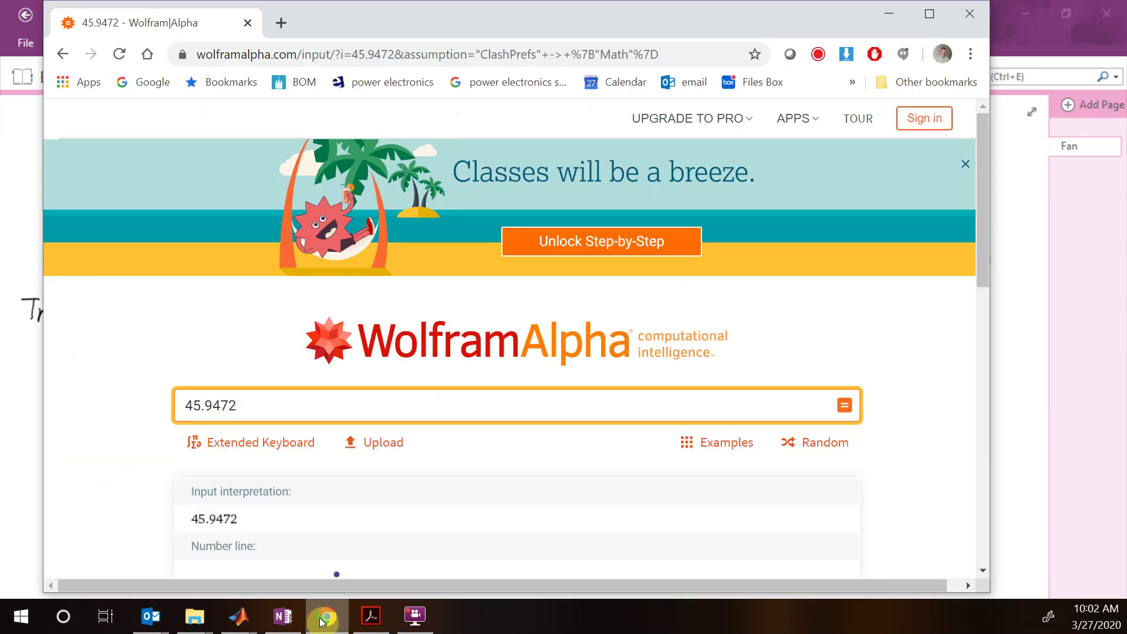
left_click(321, 621)
left_click(169, 469)
mouse_move(193, 456)
left_mouse_down()
mouse_move(189, 473)
mouse_move(233, 458)
mouse_move(264, 461)
mouse_move(271, 475)
left_mouse_up()
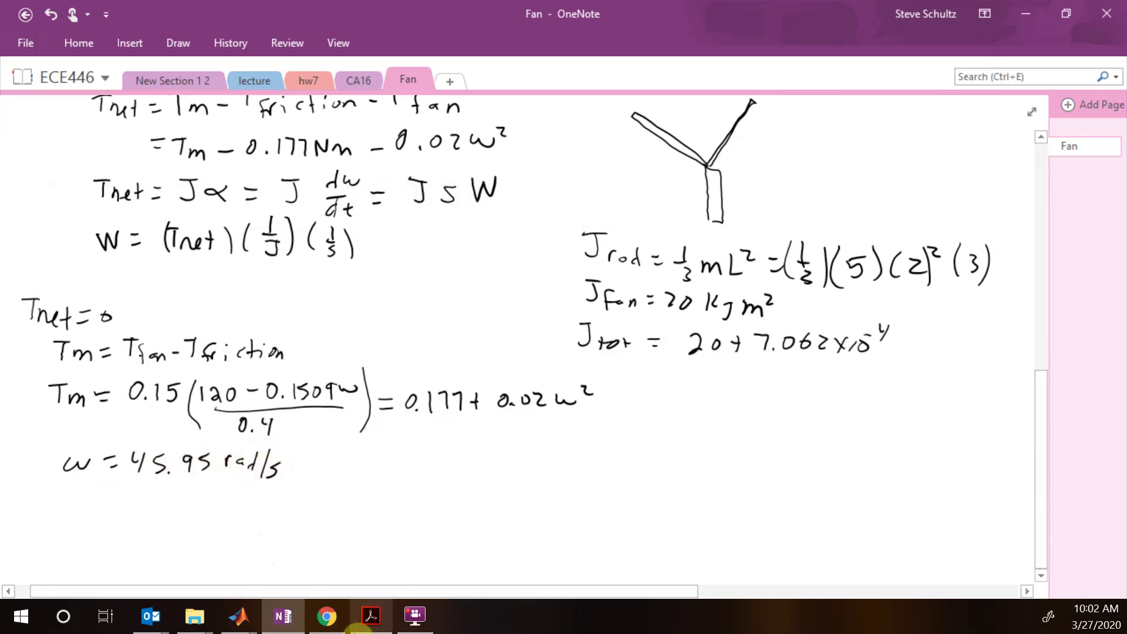
Switch back to Wolfram|Alpha and convert the root to rpm by evaluating 45.9472*60/(2*pi)
left_click(327, 615)
left_click(271, 399)
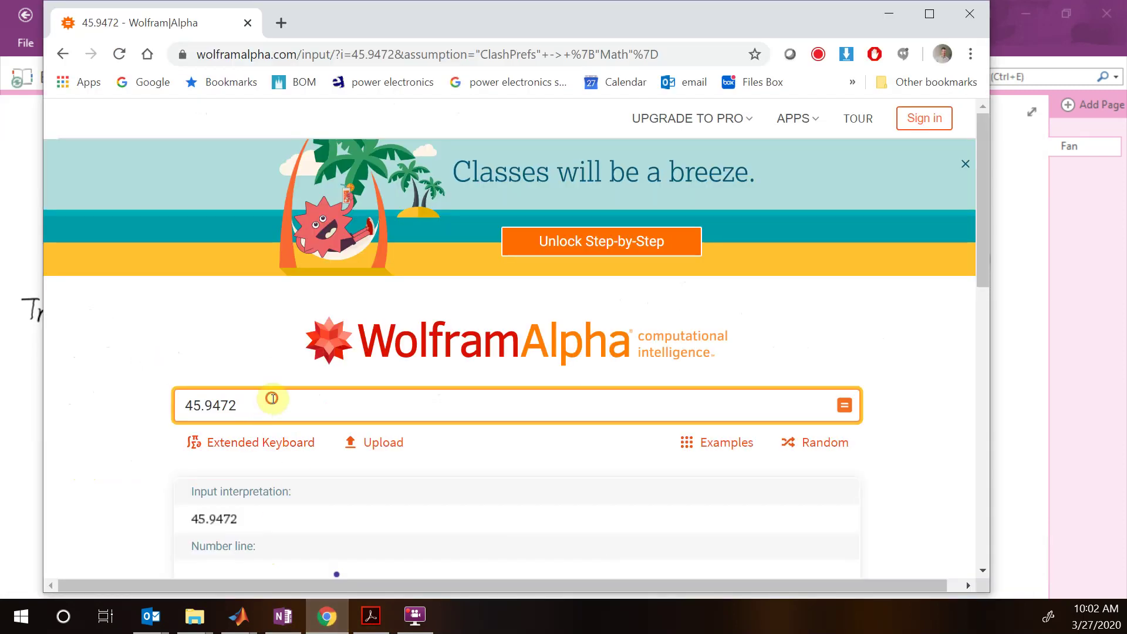
type("*")
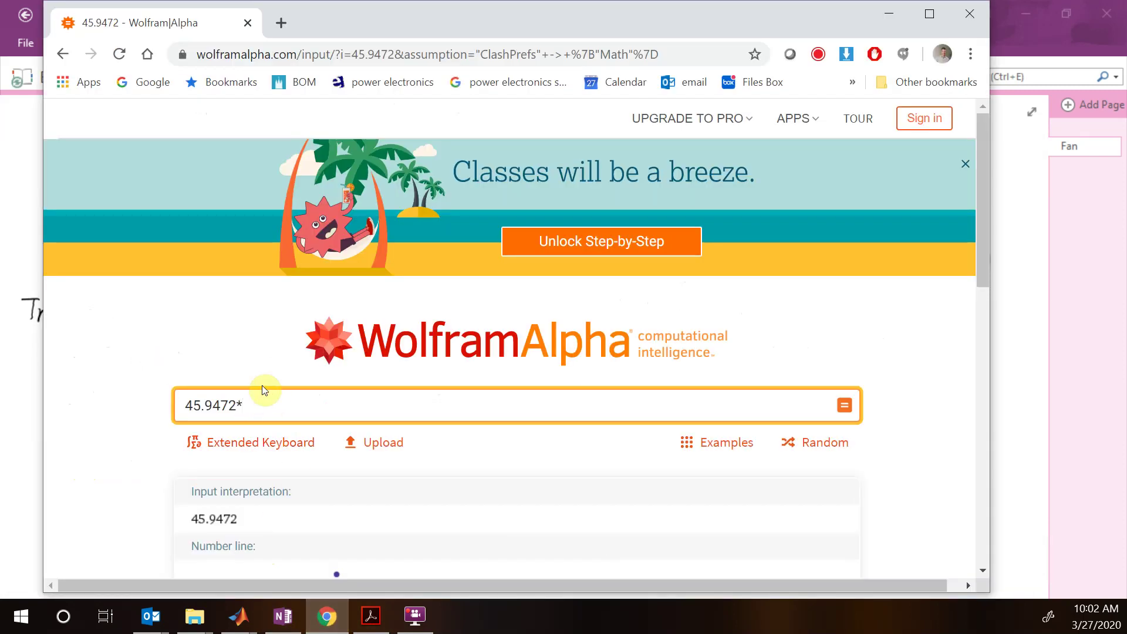
type("60/(2*pi)")
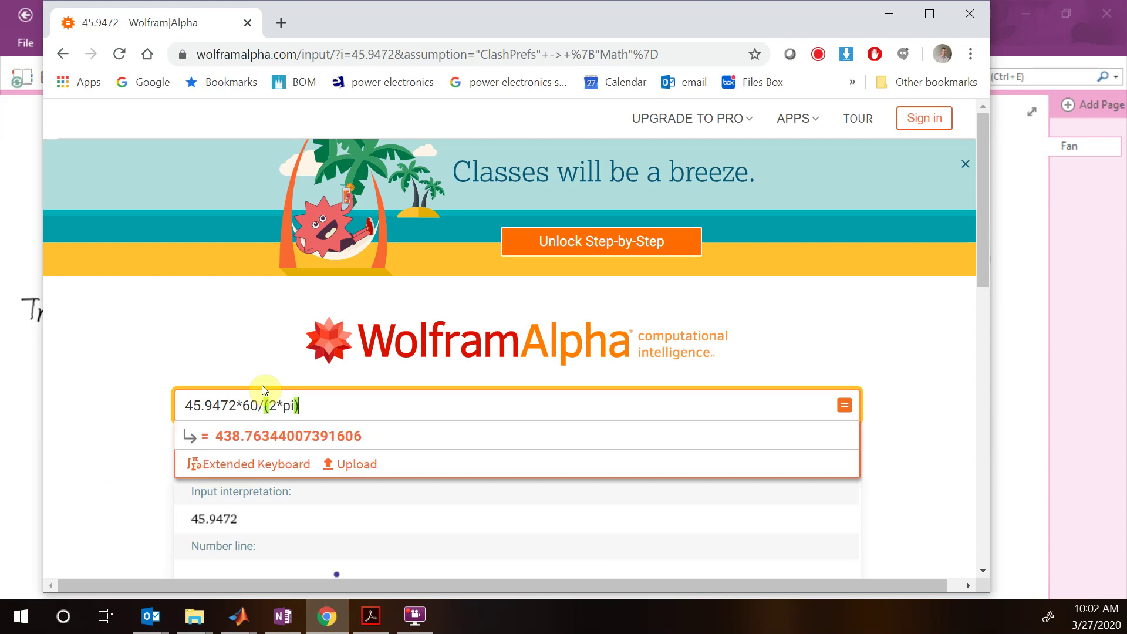
key("Return")
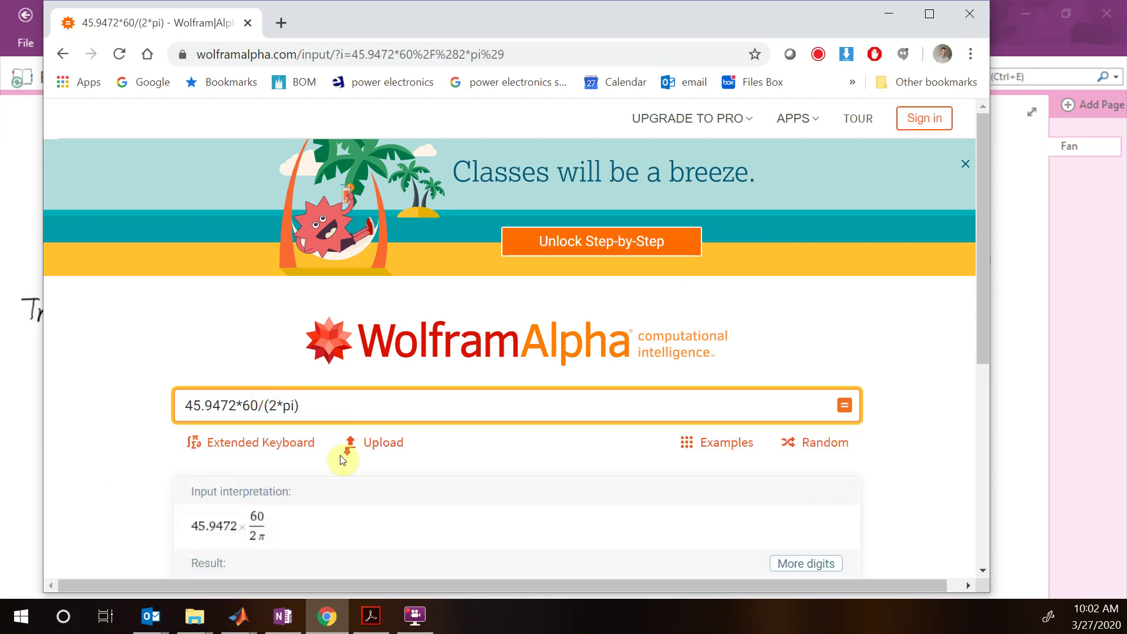
Examine the Wolfram|Alpha output for the decimal result of the rpm conversion
scroll(345, 457, "down", 8)
scroll(346, 458, "down", 6)
scroll(346, 458, "up", 4)
scroll(347, 458, "down", 9)
scroll(346, 457, "down", 4)
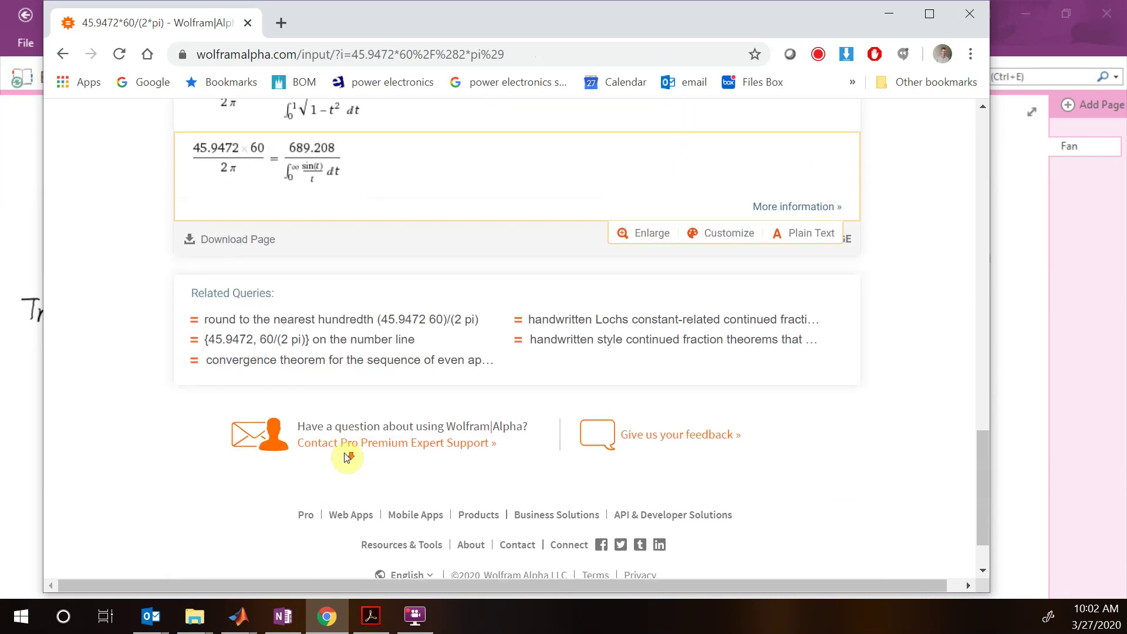
scroll(346, 456, "up", 4)
scroll(692, 361, "up", 3)
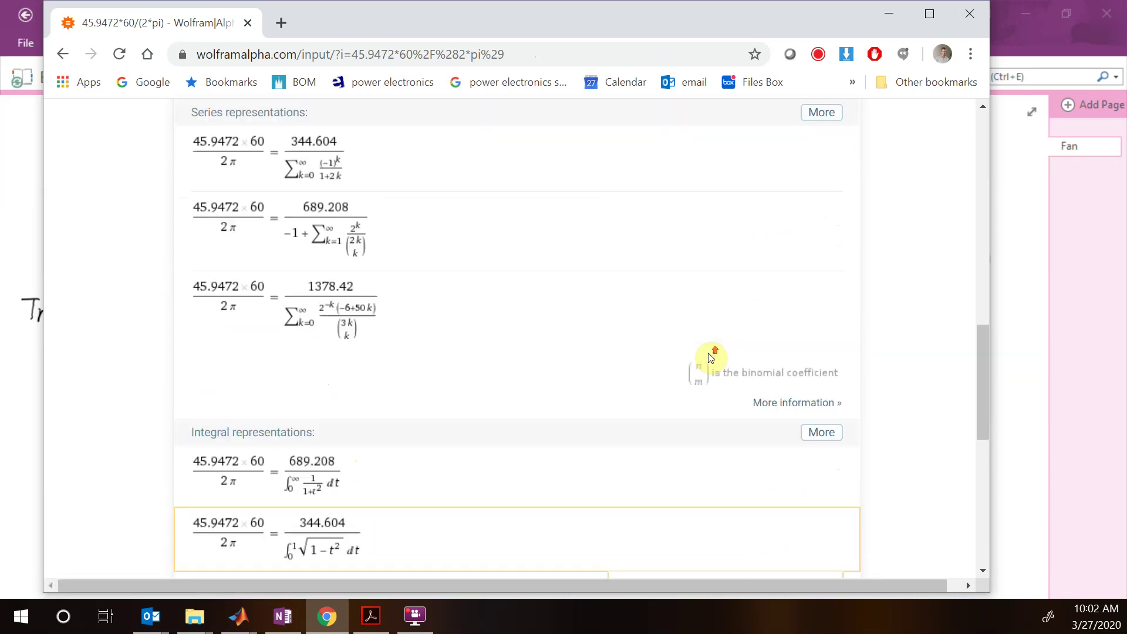
scroll(614, 365, "up", 6)
scroll(554, 363, "up", 5)
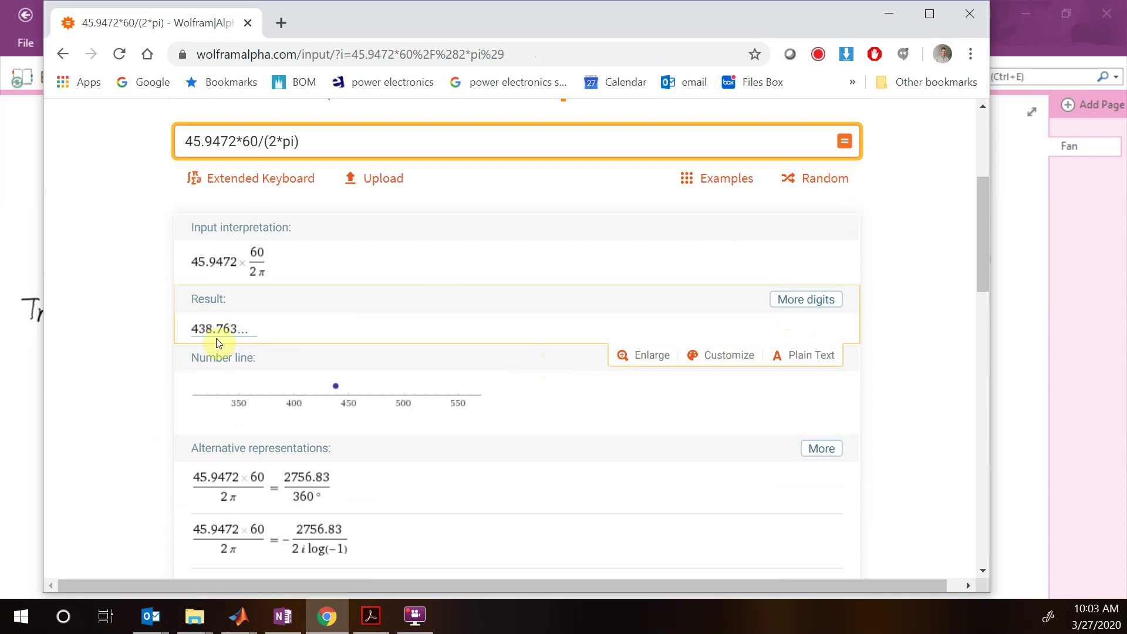
Return to OneNote and handwrite = 439 rpm after 45.95 rad/s
left_click(19, 422)
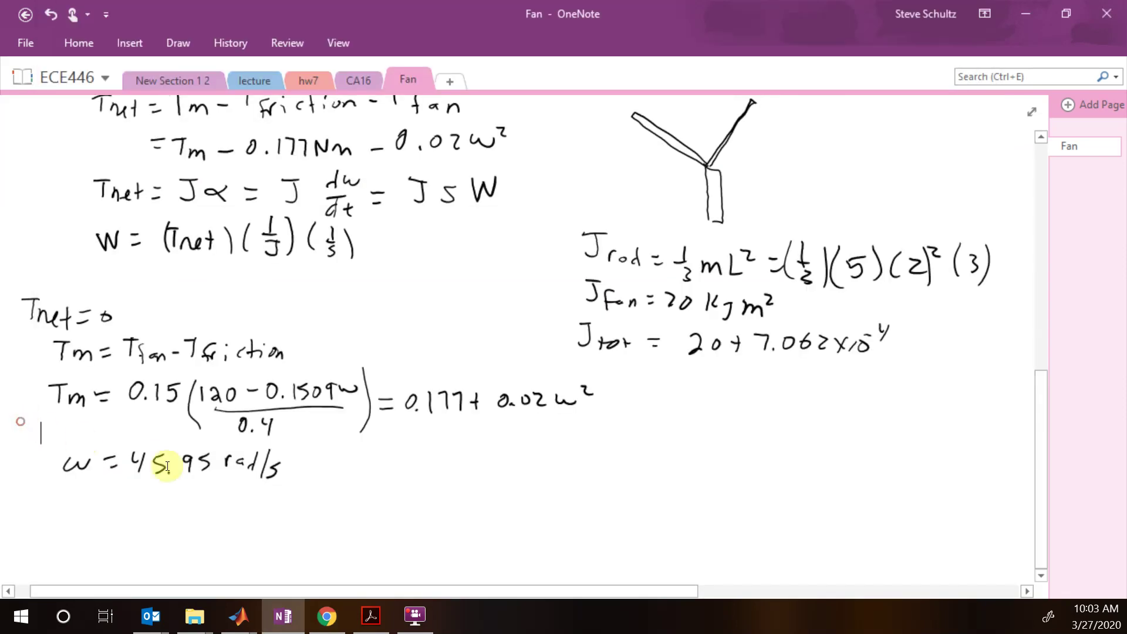
left_click(303, 471)
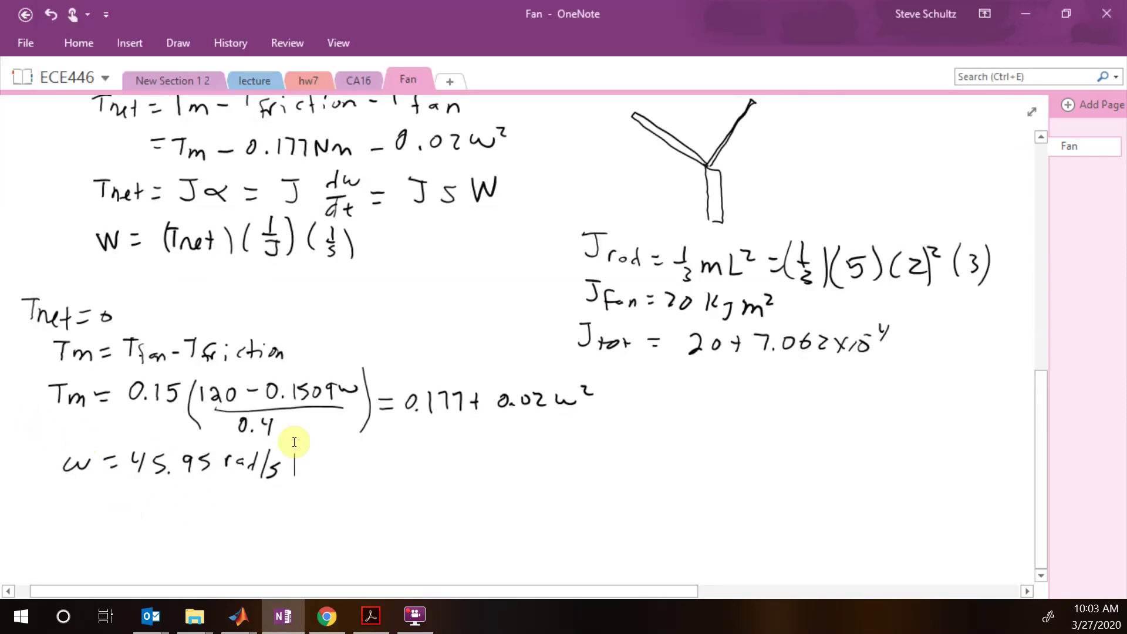
left_click_drag(288, 462, 310, 460)
left_click_drag(289, 471, 336, 464)
mouse_move(335, 456)
left_mouse_down()
mouse_move(335, 471)
mouse_move(398, 461)
mouse_move(373, 461)
mouse_move(390, 477)
mouse_move(405, 474)
mouse_move(370, 464)
mouse_move(436, 472)
left_mouse_up()
left_click(371, 455)
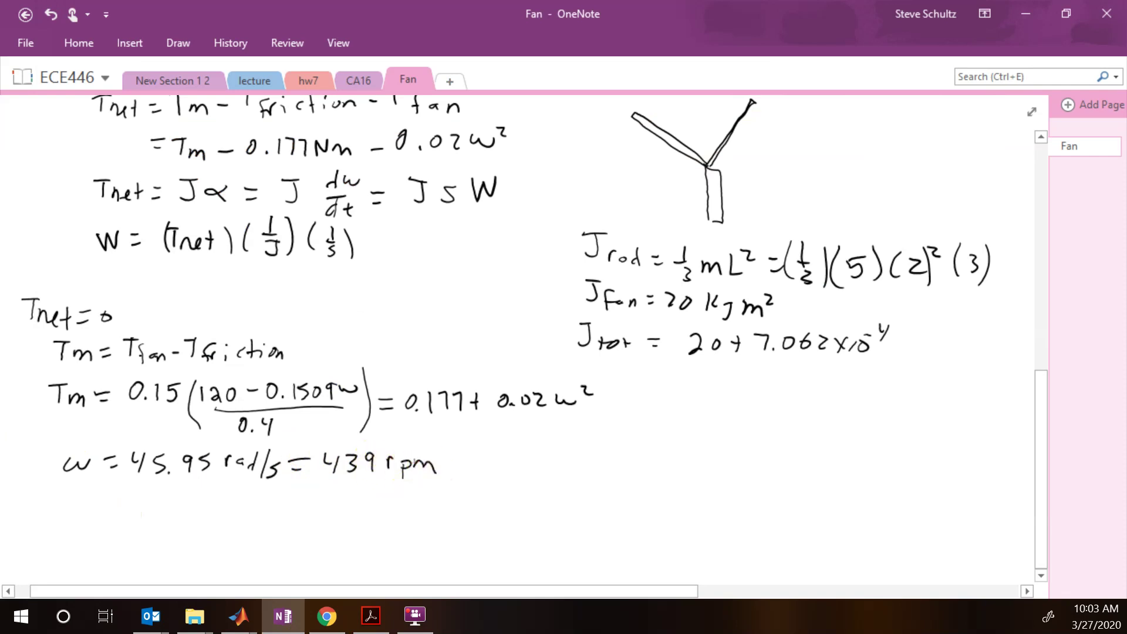
Switch to the Simulink speed Scope, enable cursor measurements, and measure the curve with the second cursor at about 91 s and 45 s
mouse_move(239, 616)
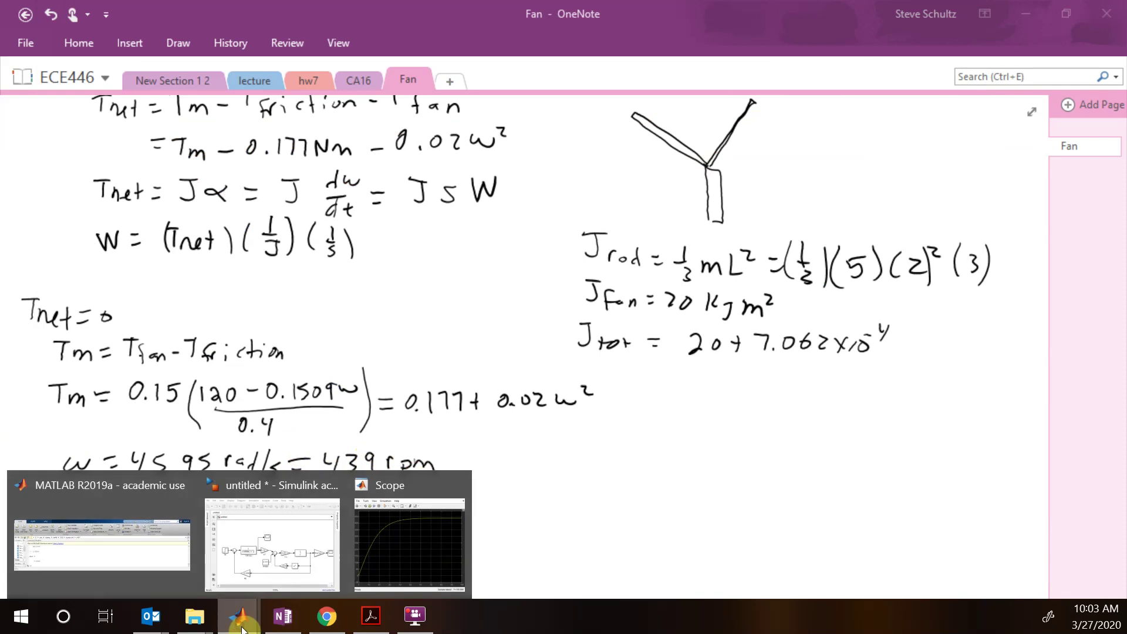
left_click(398, 554)
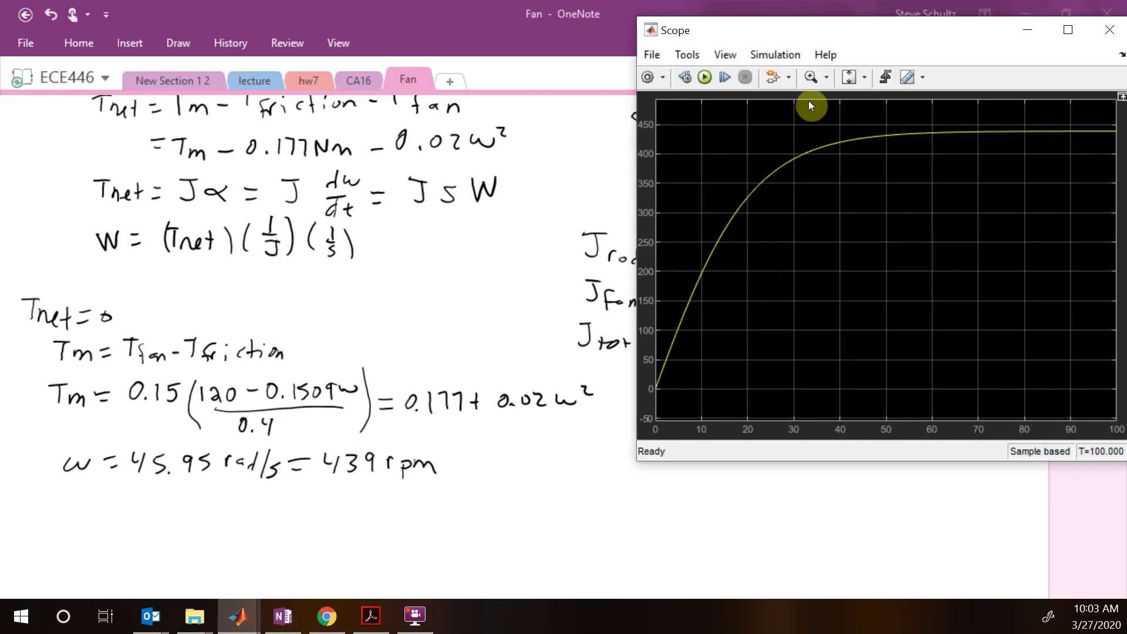
left_click(691, 54)
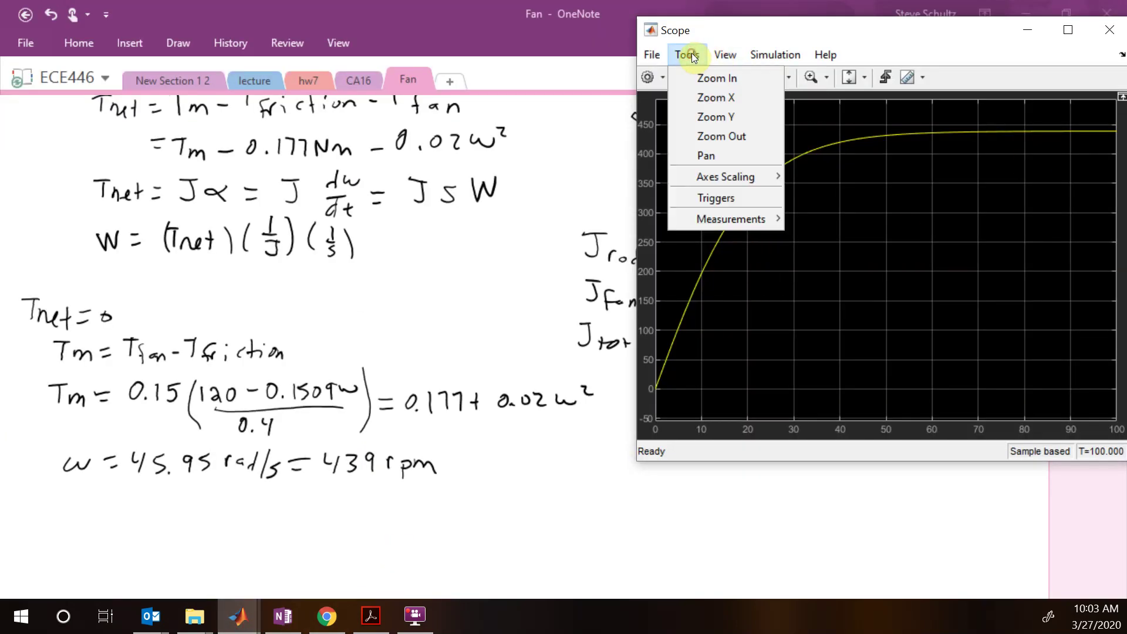
mouse_move(738, 212)
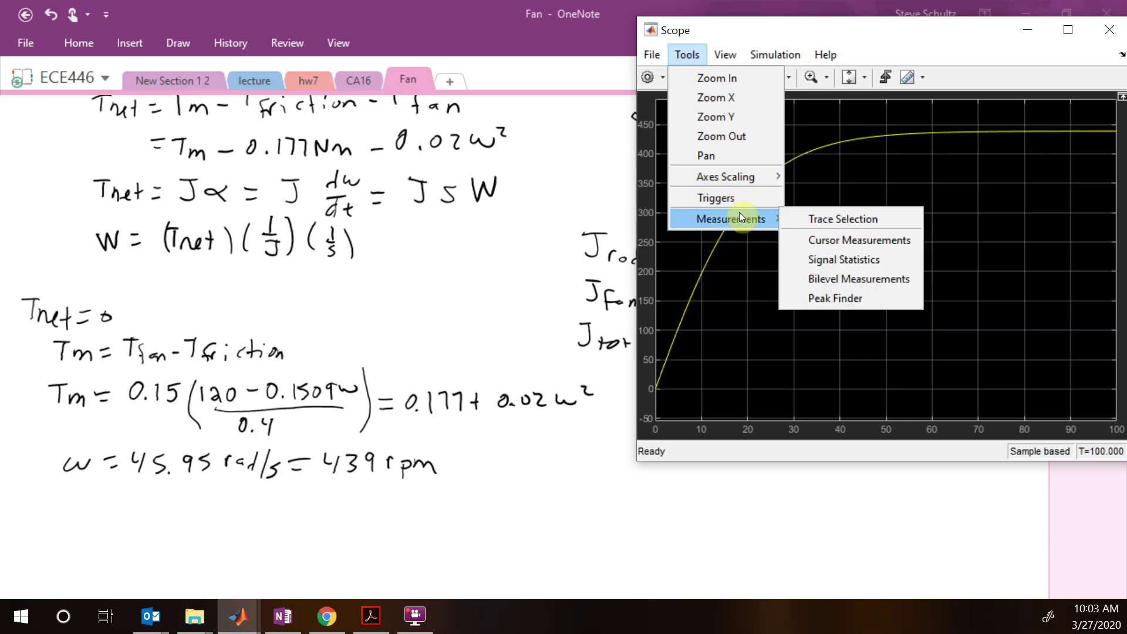
left_click(846, 237)
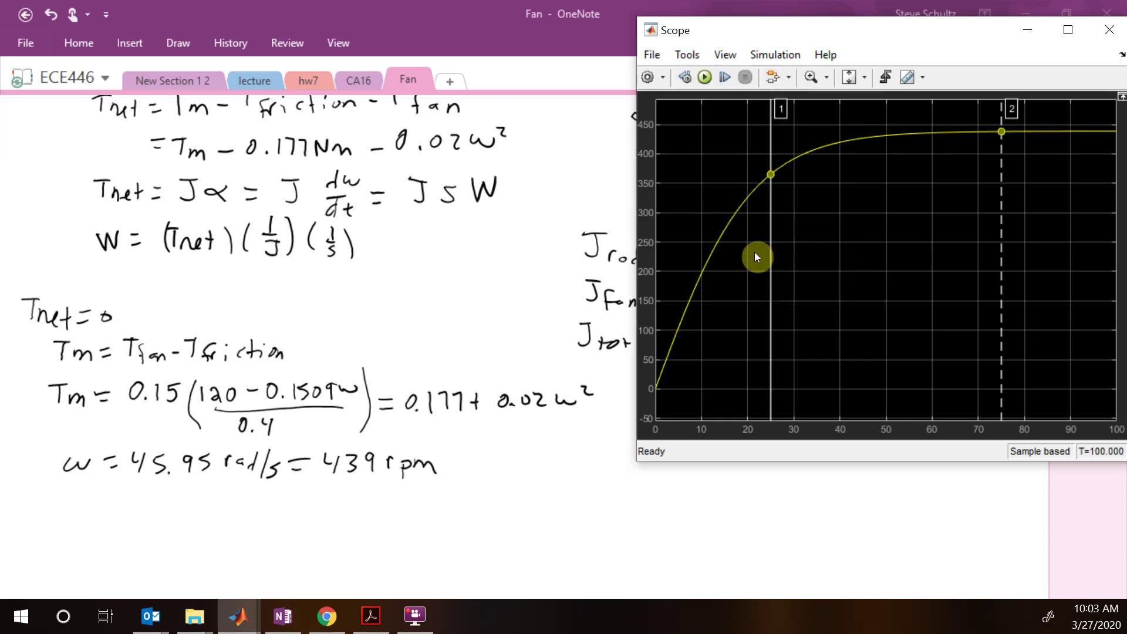
left_click_drag(812, 233, 849, 239)
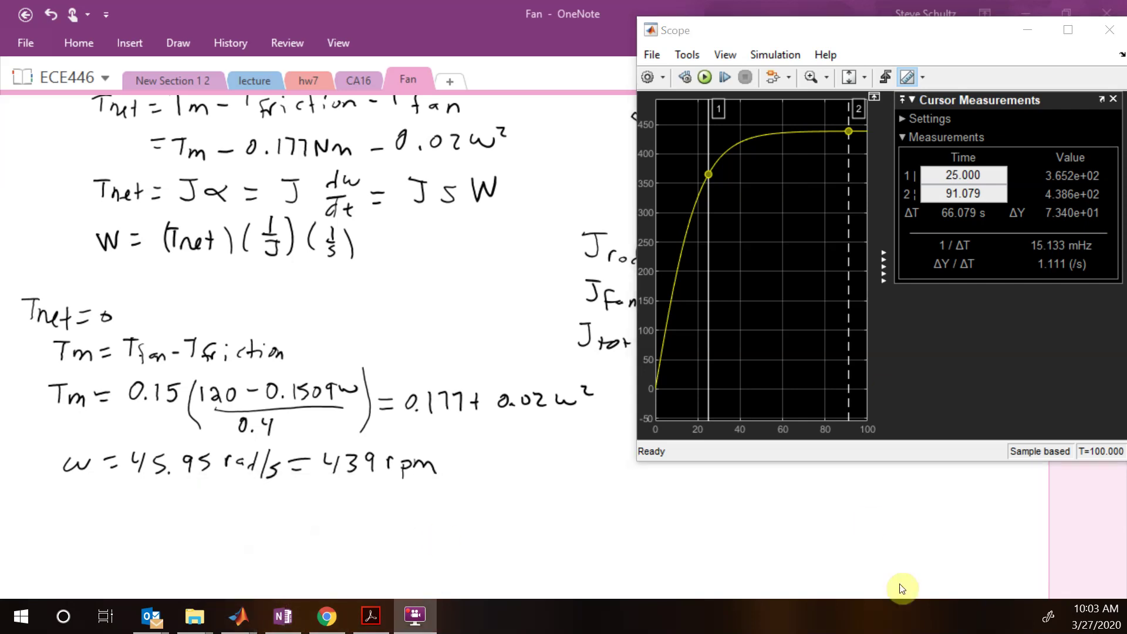
left_click_drag(847, 226, 750, 227)
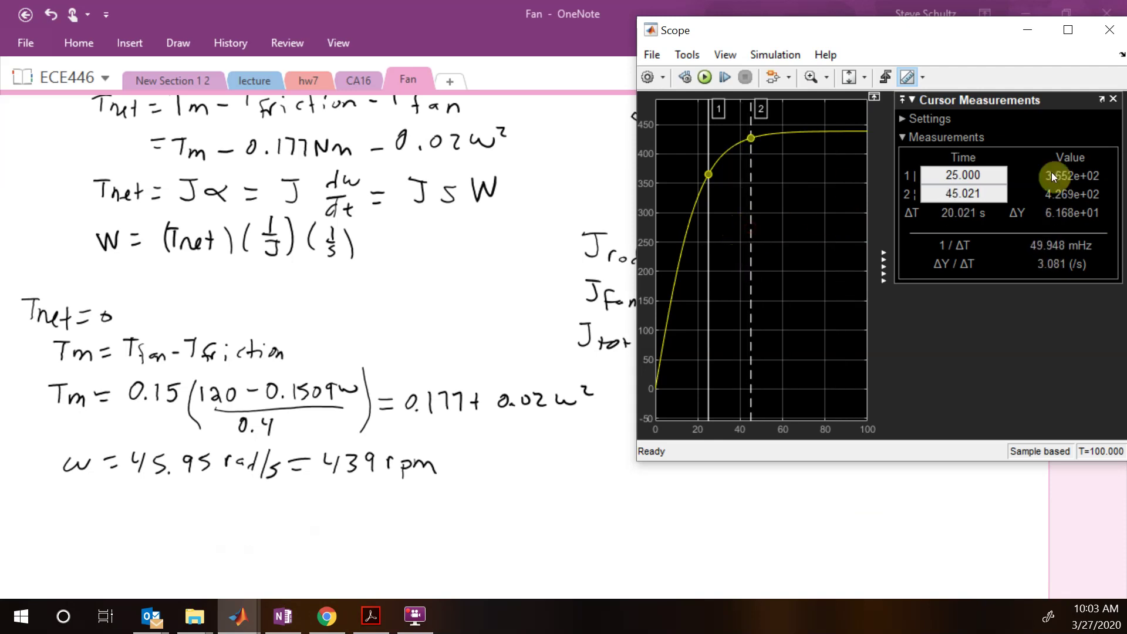
Set the fan model's simulation stop time to 45, rerun the simulation, and bring the speed Scope to the front
left_click(238, 616)
left_click(270, 554)
left_click(517, 82)
left_click_drag(519, 84, 481, 82)
type("45")
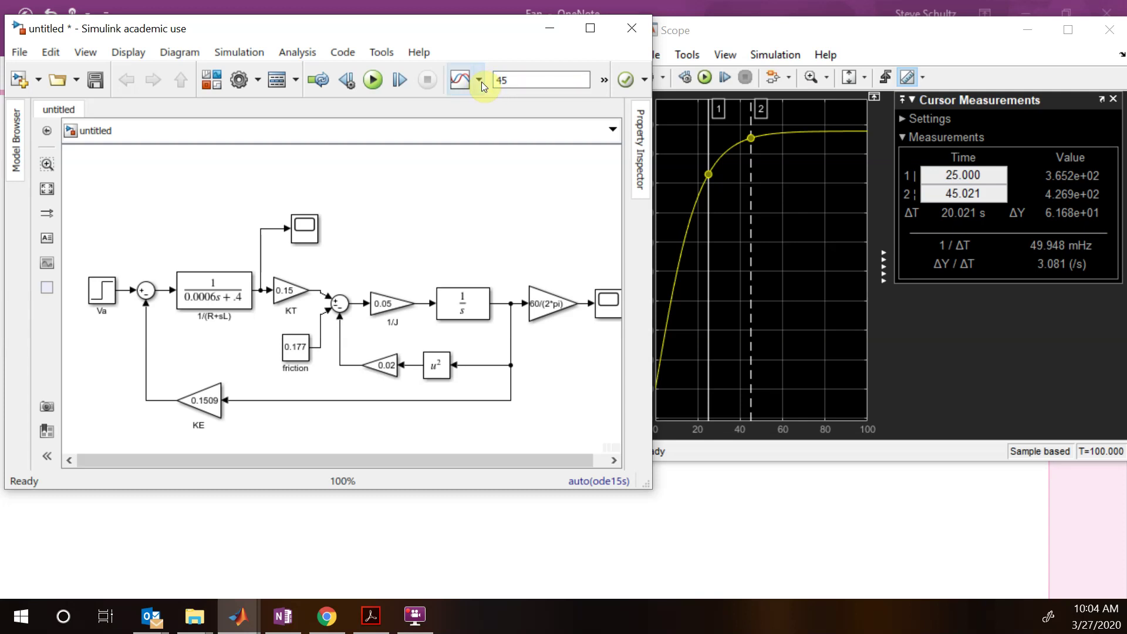
left_click(372, 82)
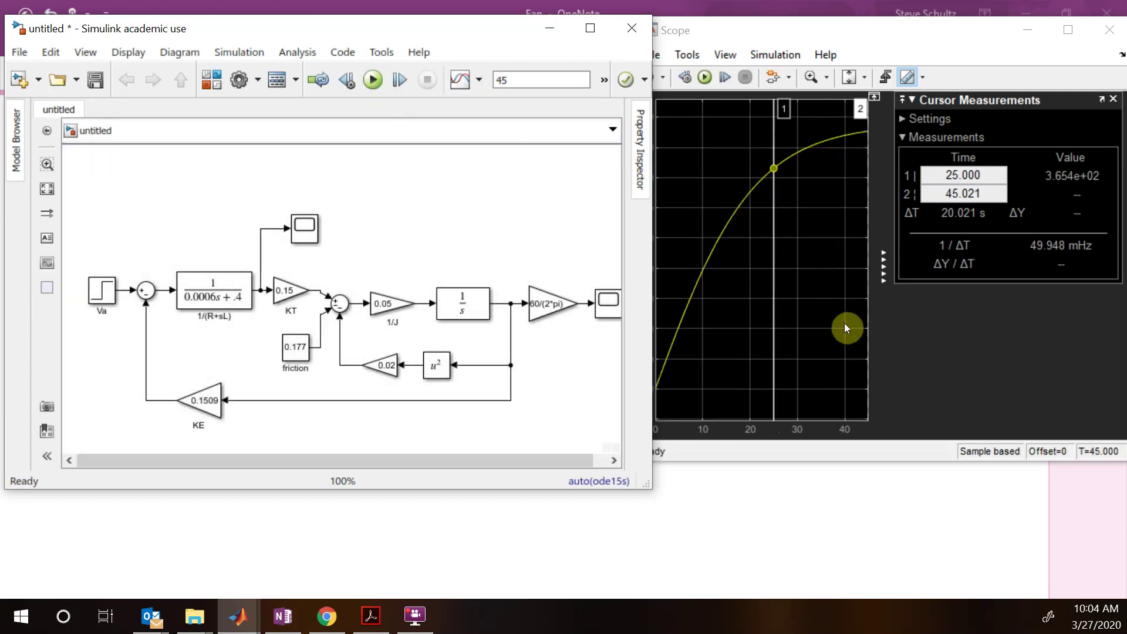
left_click(844, 432)
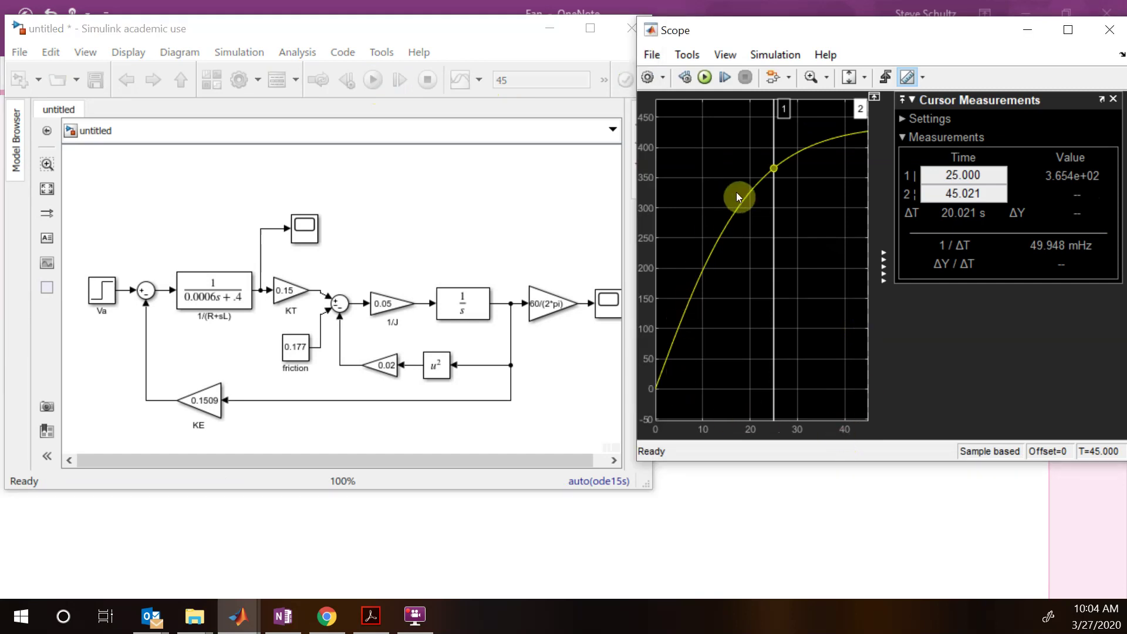
Open the scope connected to the 1/(R+sL) block's output and place its plot window beside the model
left_click(448, 205)
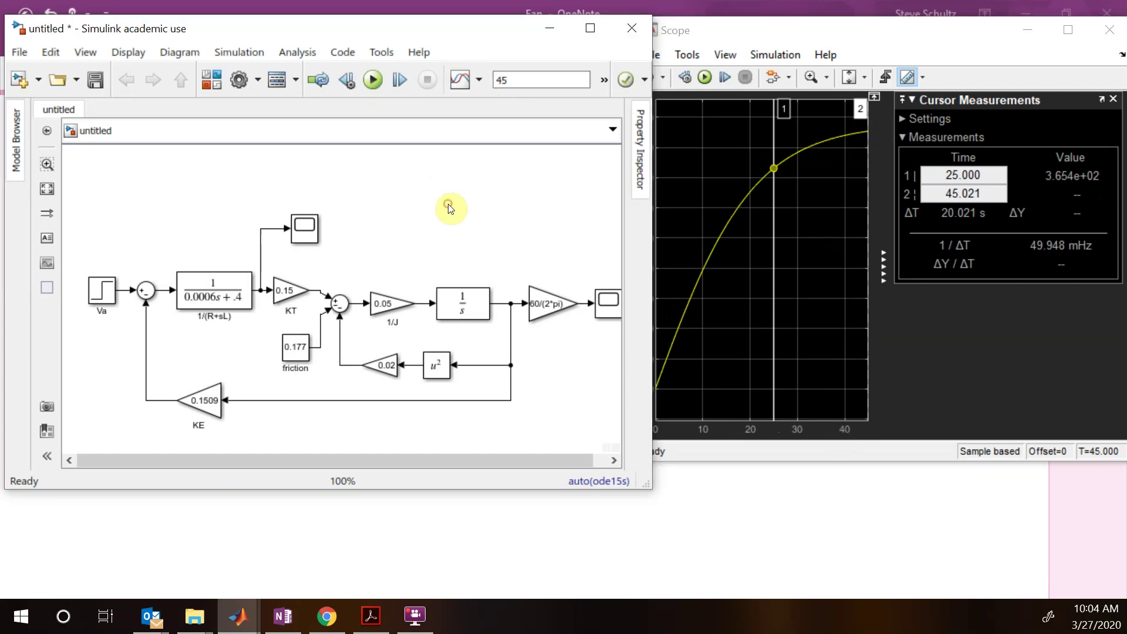
left_click(313, 234)
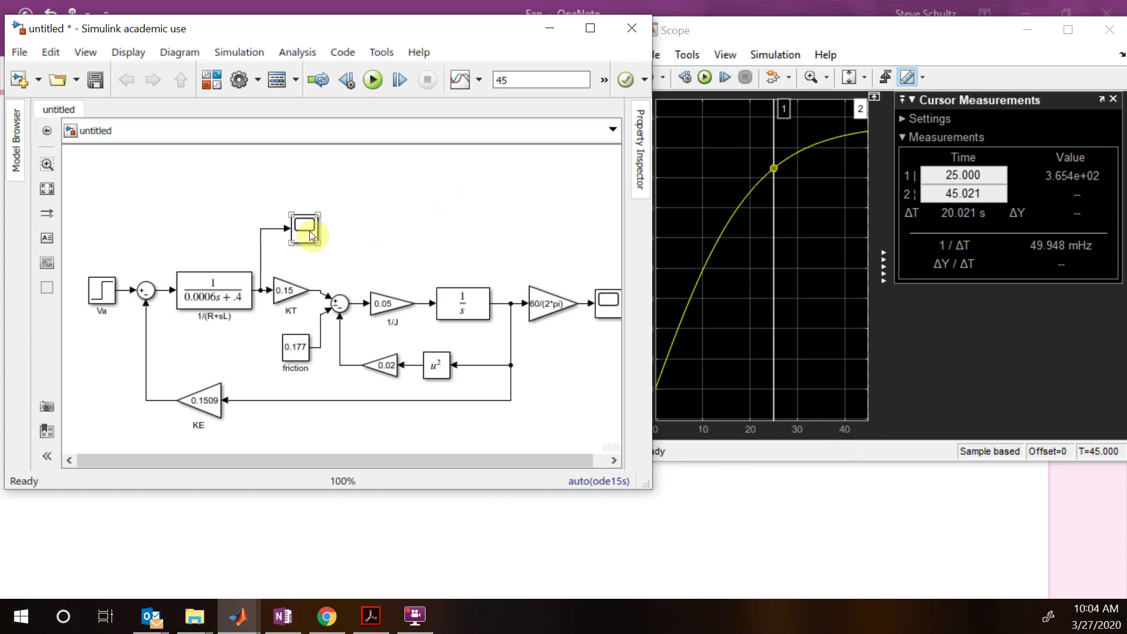
double_click(309, 232)
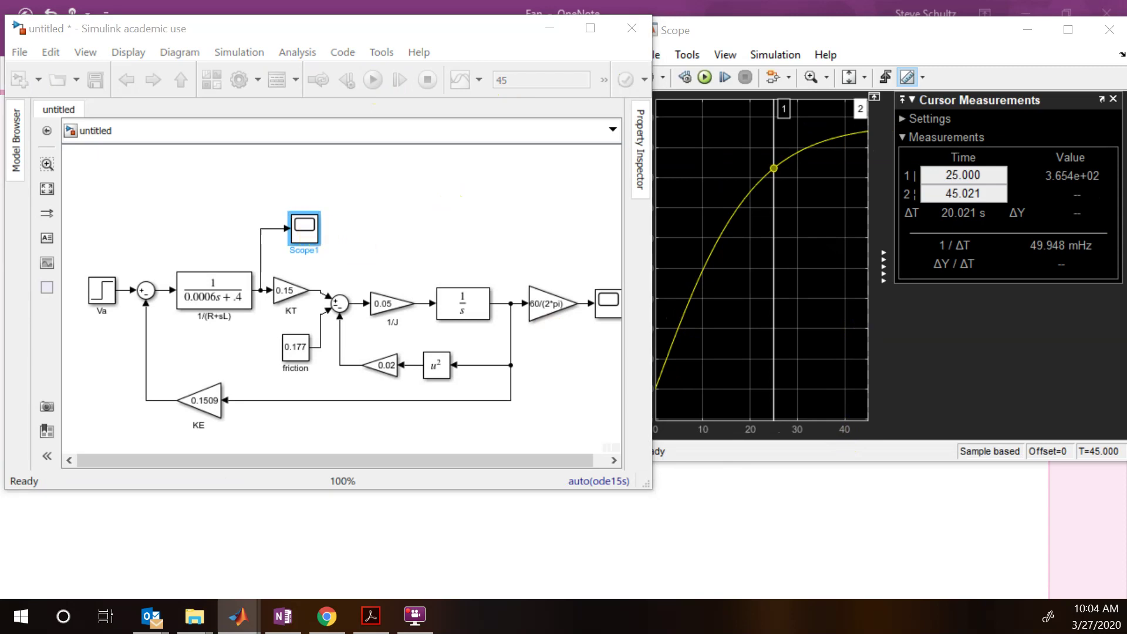
left_click_drag(1084, 271, 931, 50)
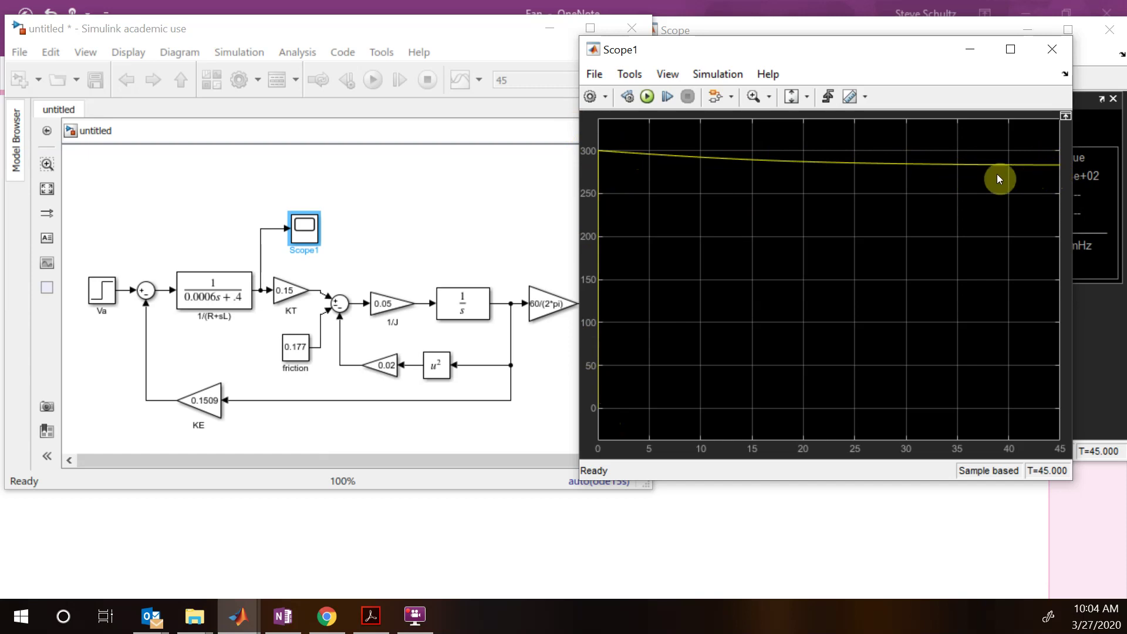
Zoom Scope1 along the time axis into the initial transient, showing about the first 0.008 s
left_click(770, 98)
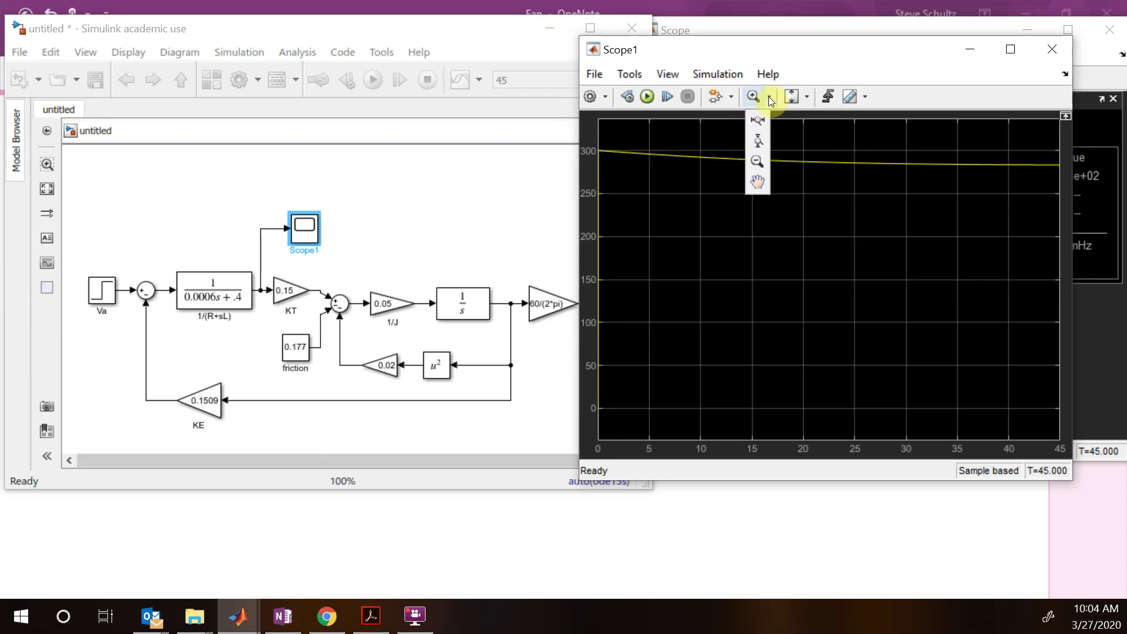
left_click(761, 125)
mouse_move(601, 310)
left_mouse_down()
mouse_move(614, 309)
mouse_move(599, 308)
left_mouse_up()
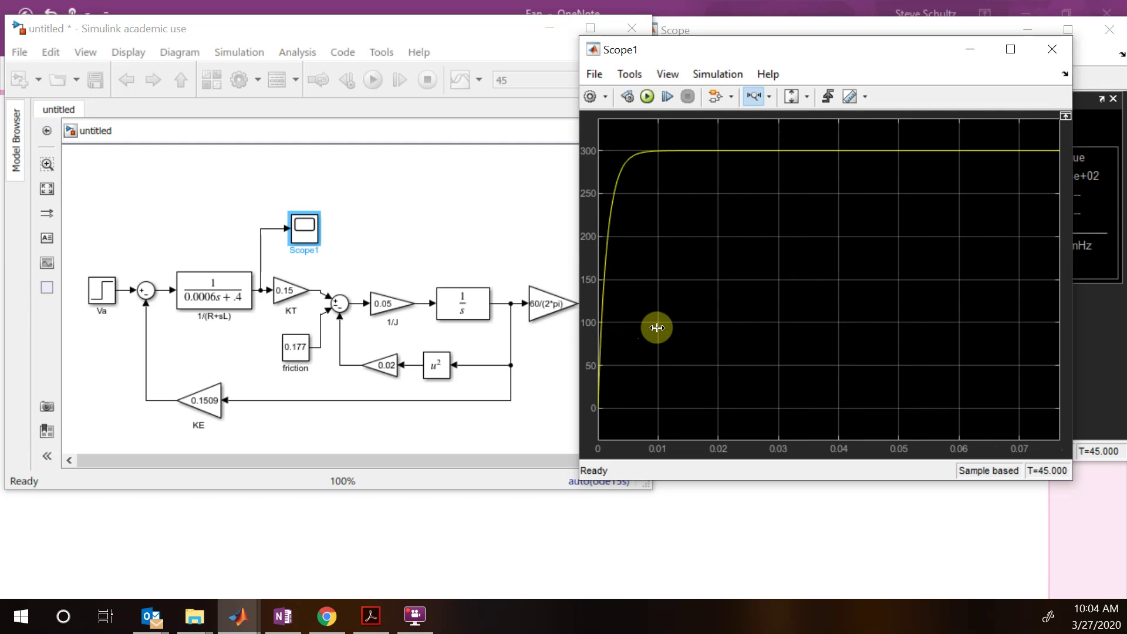
left_click_drag(654, 327, 607, 330)
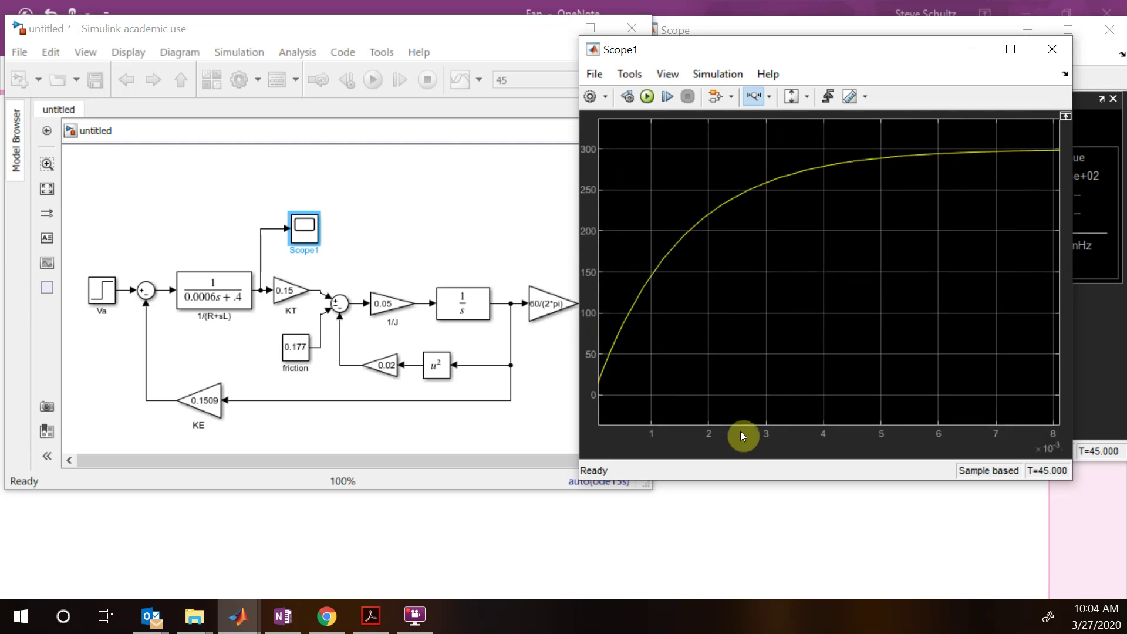